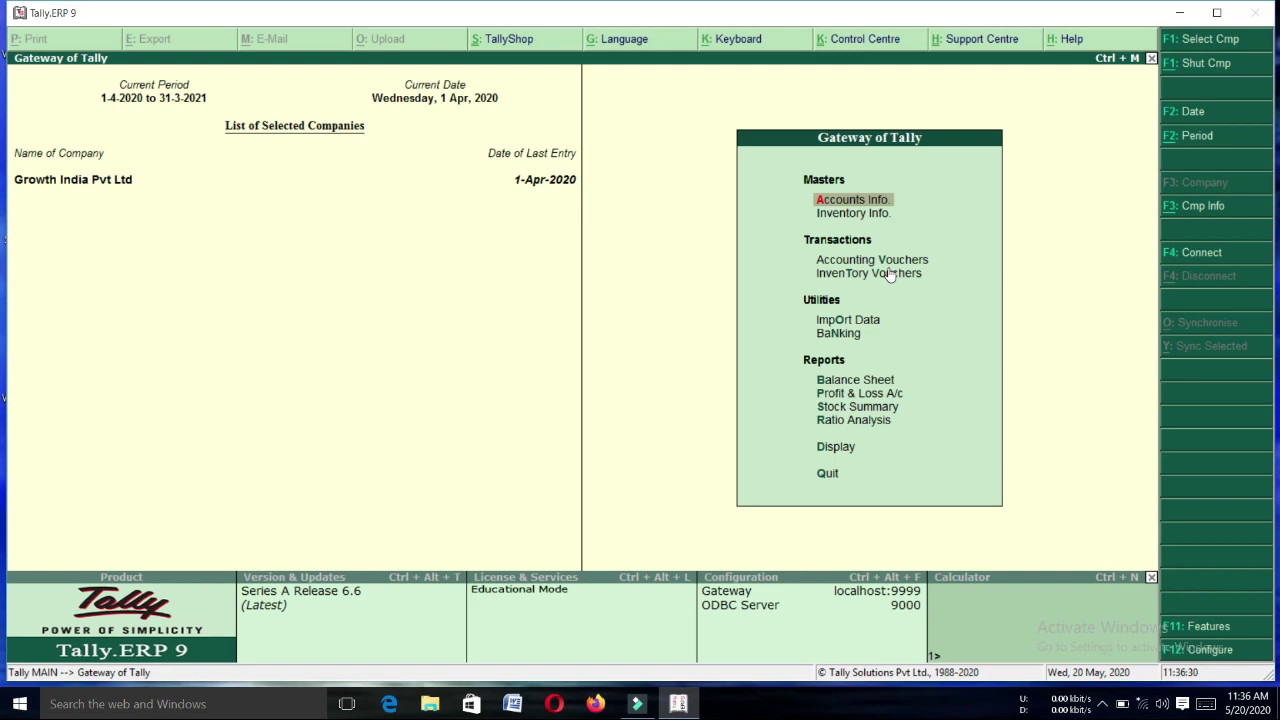
# Open the company's statutory and taxation features and set Set/alter GST details to Yes.
pyautogui.press('F11')
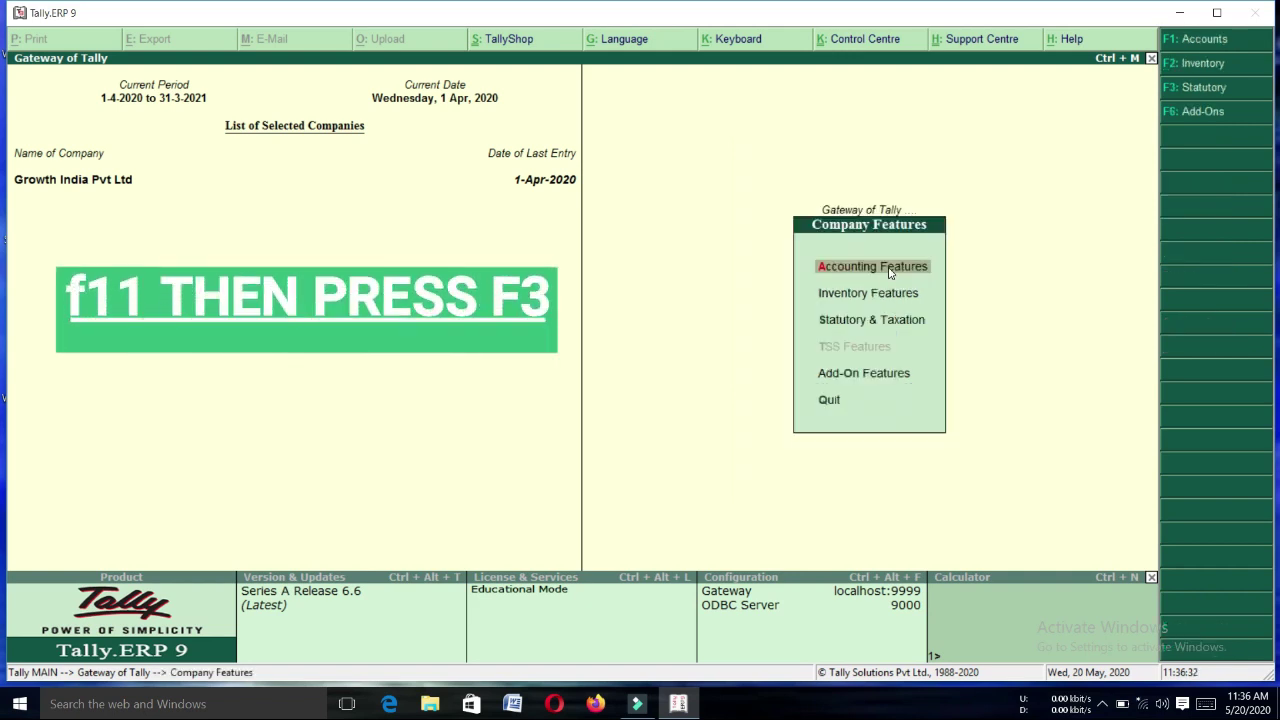
pyautogui.press('F3')
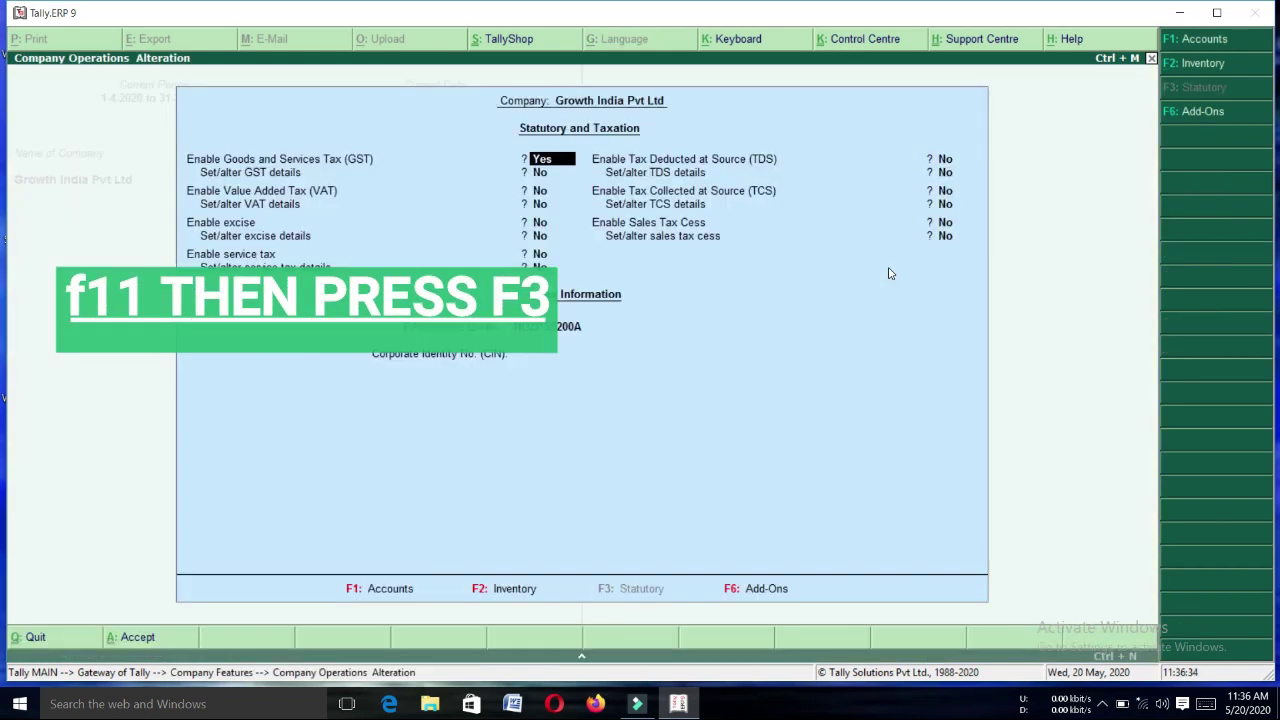
pyautogui.press('Return')
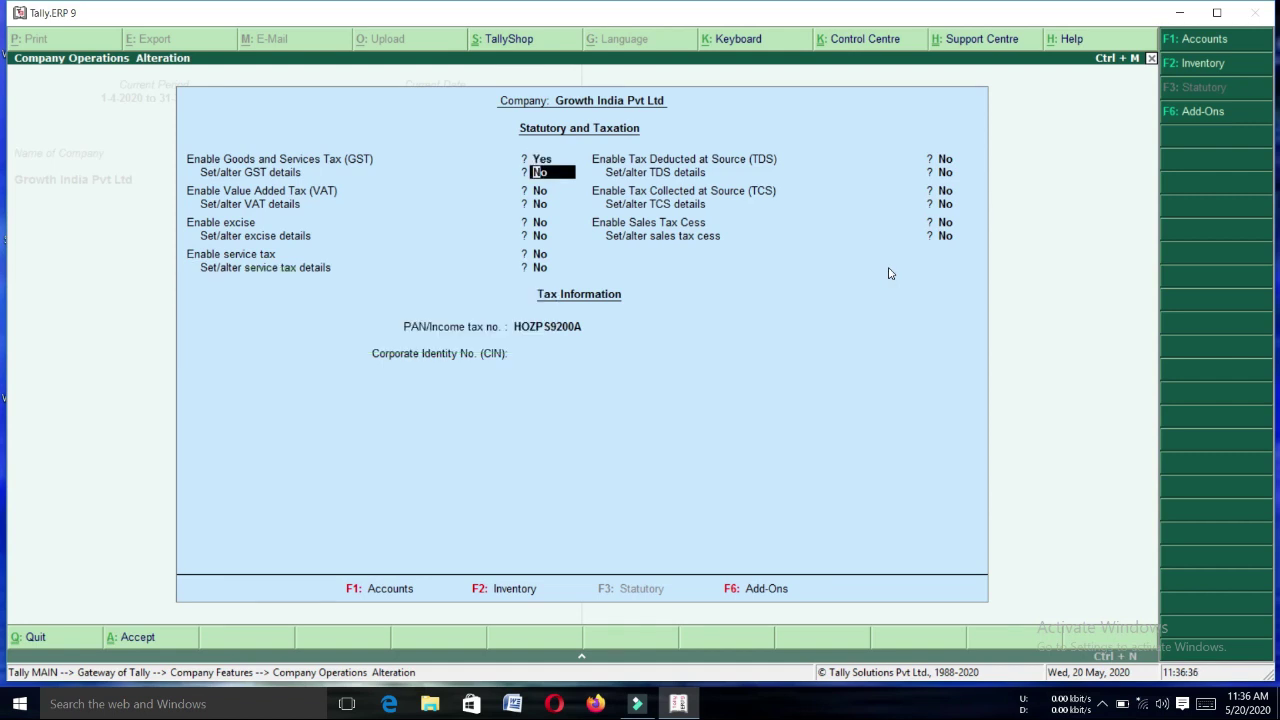
pyautogui.write('y')
pyautogui.press('Return')
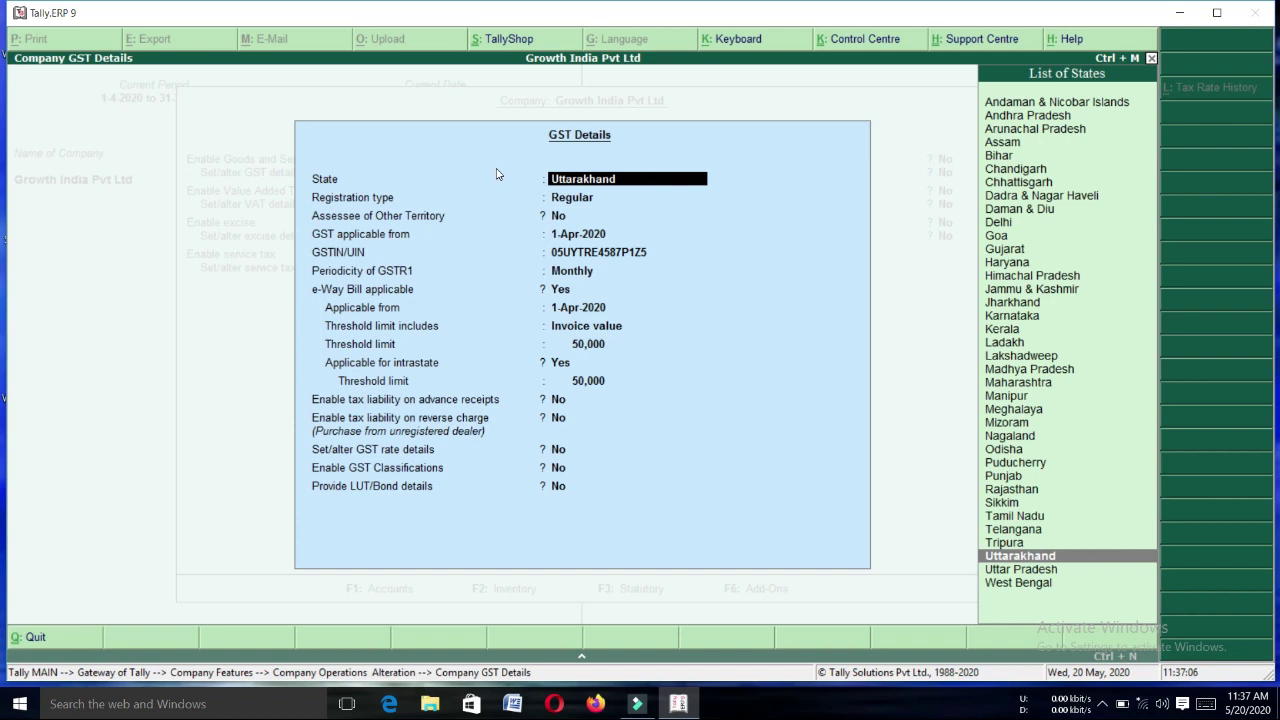
# Go through the company's GST details as far as the e-Way Bill start date and accept them.
pyautogui.press('Return')
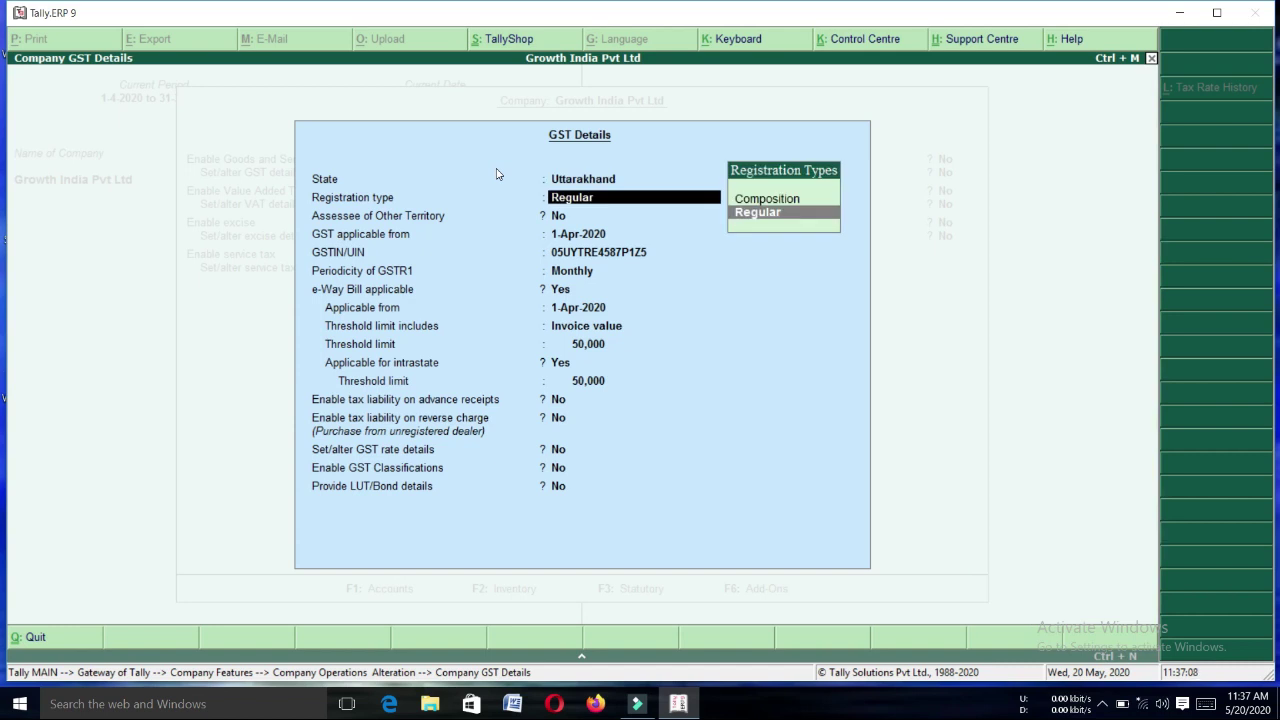
pyautogui.press('Return')
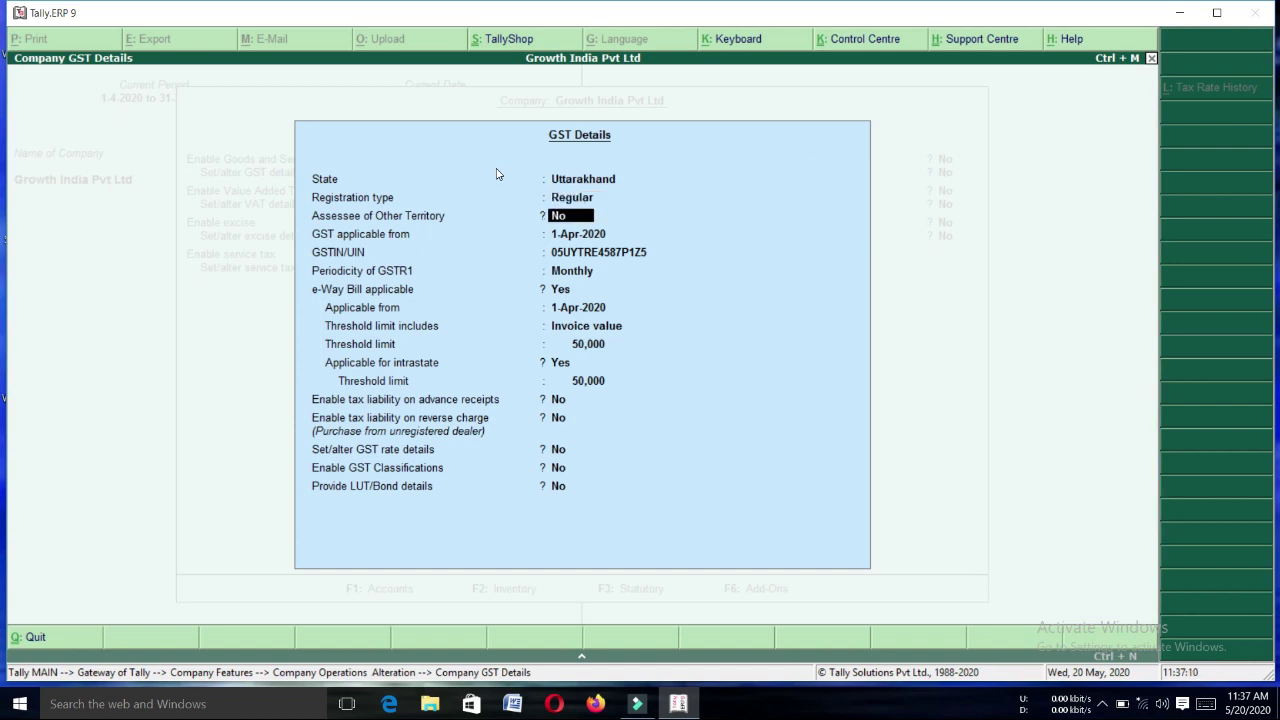
pyautogui.press('Return')
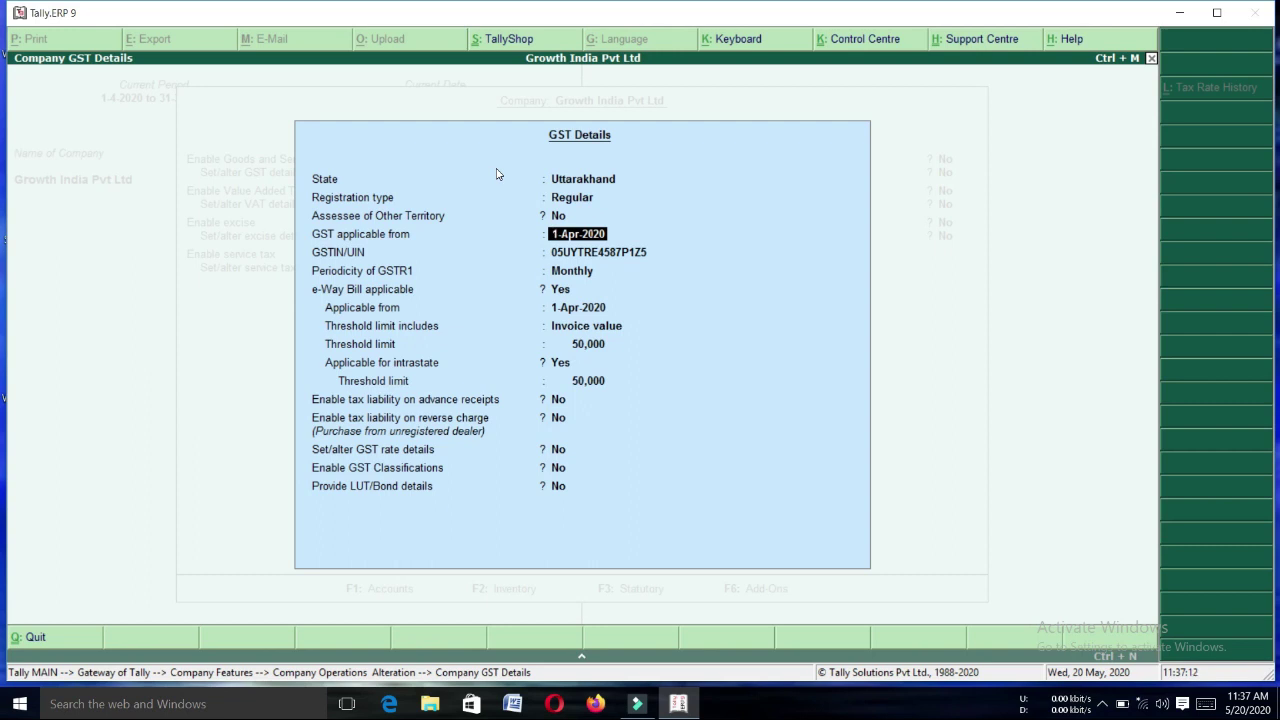
pyautogui.press('Return')
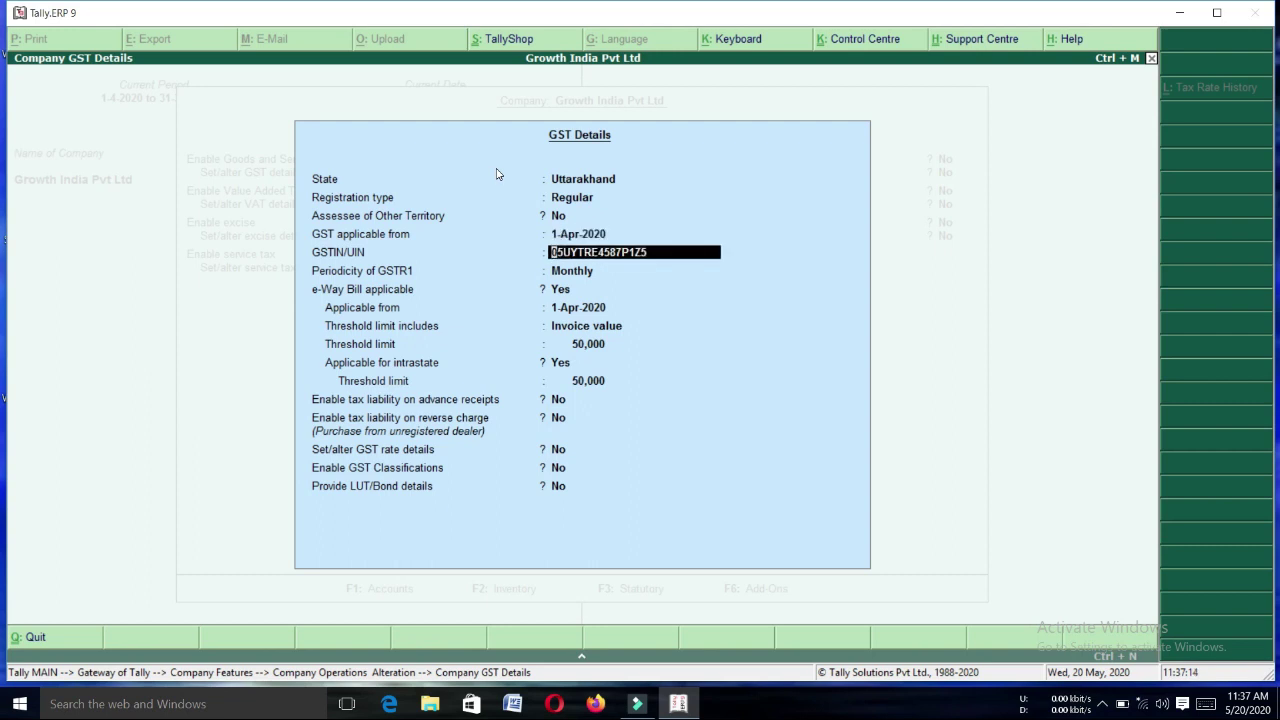
pyautogui.press('Return')
pyautogui.press('Return')
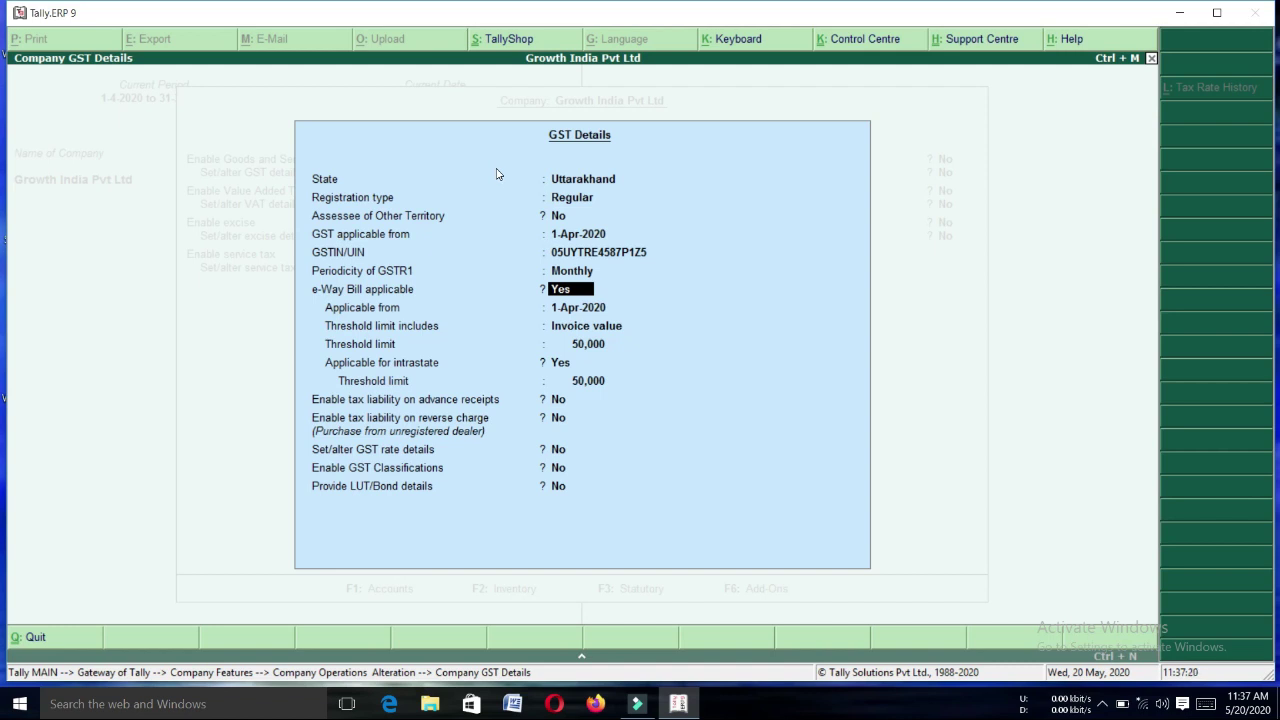
pyautogui.press('Return')
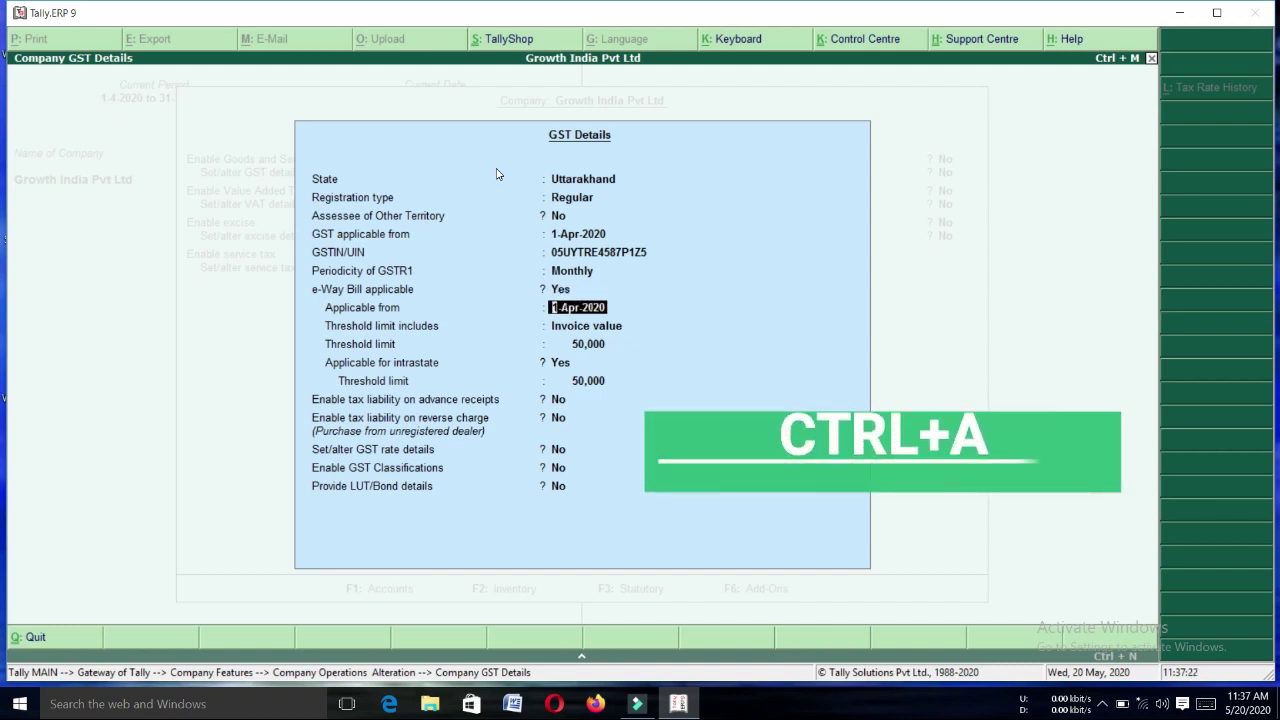
pyautogui.hotkey('ctrl', 'a')
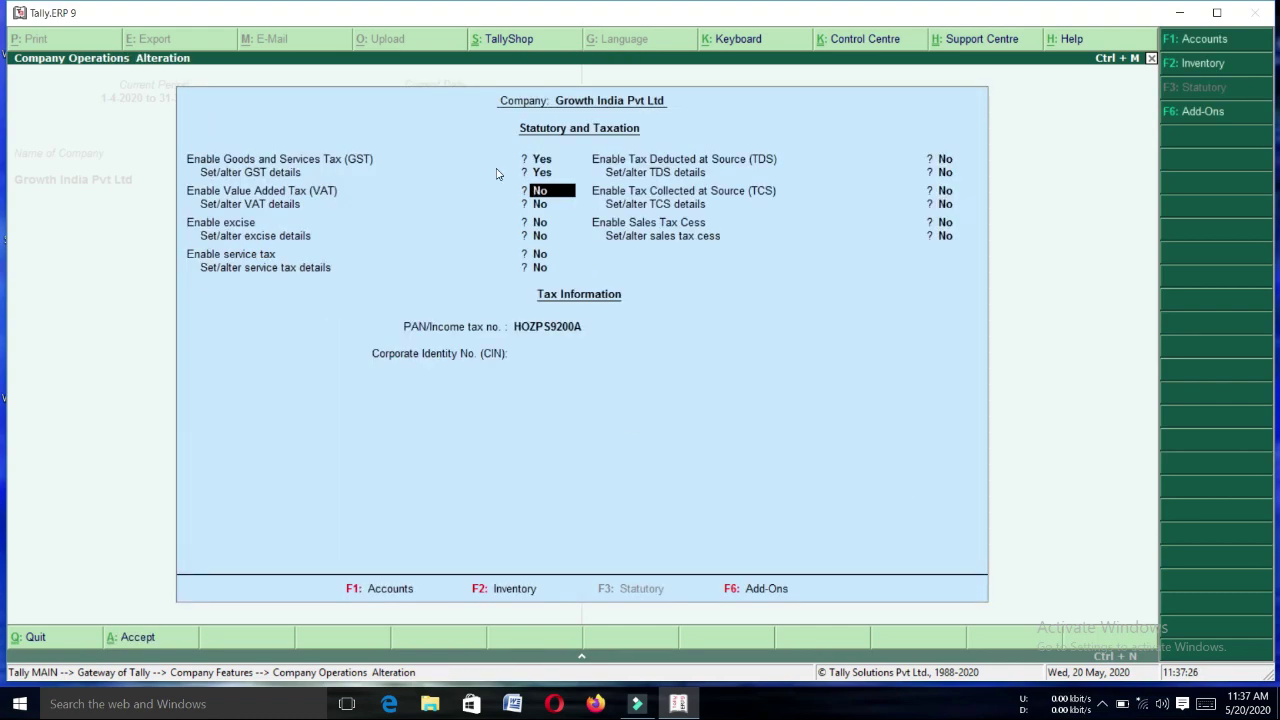
# Accept the remaining statutory and taxation settings and return to the Gateway of Tally.
pyautogui.press('Return')
pyautogui.press('Return')
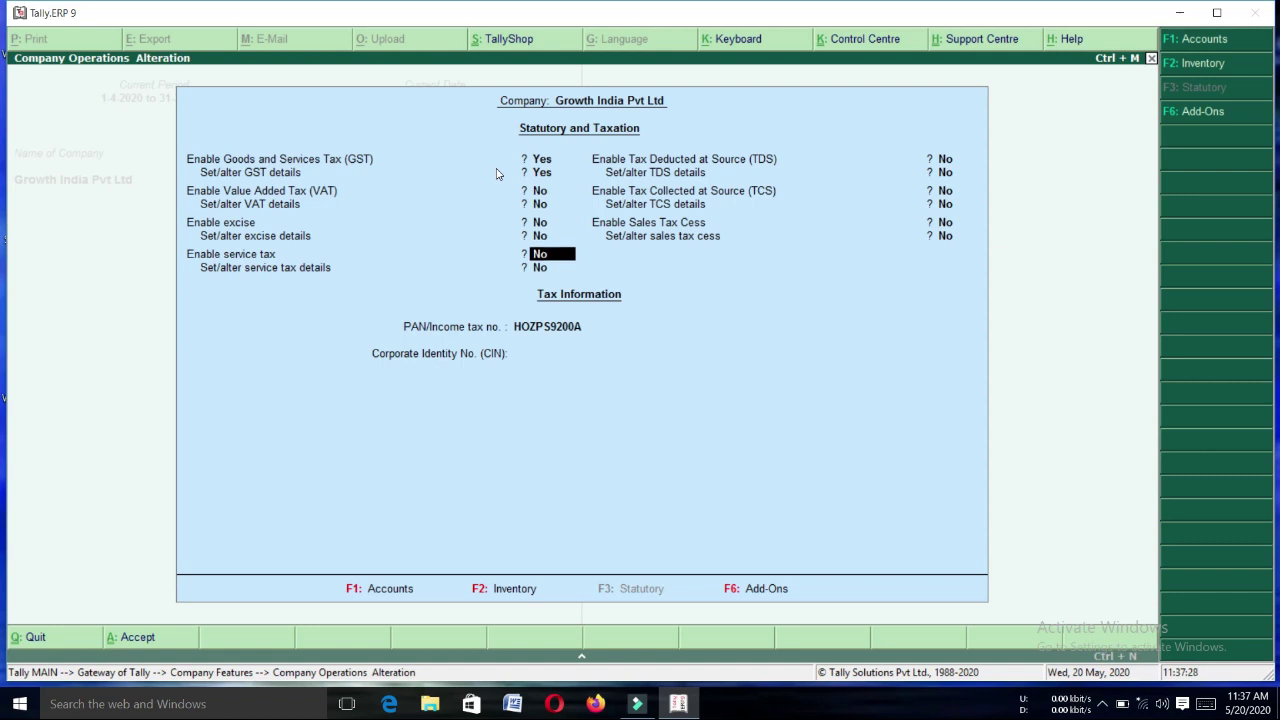
pyautogui.press('Return')
pyautogui.press('Return')
pyautogui.press('Return')
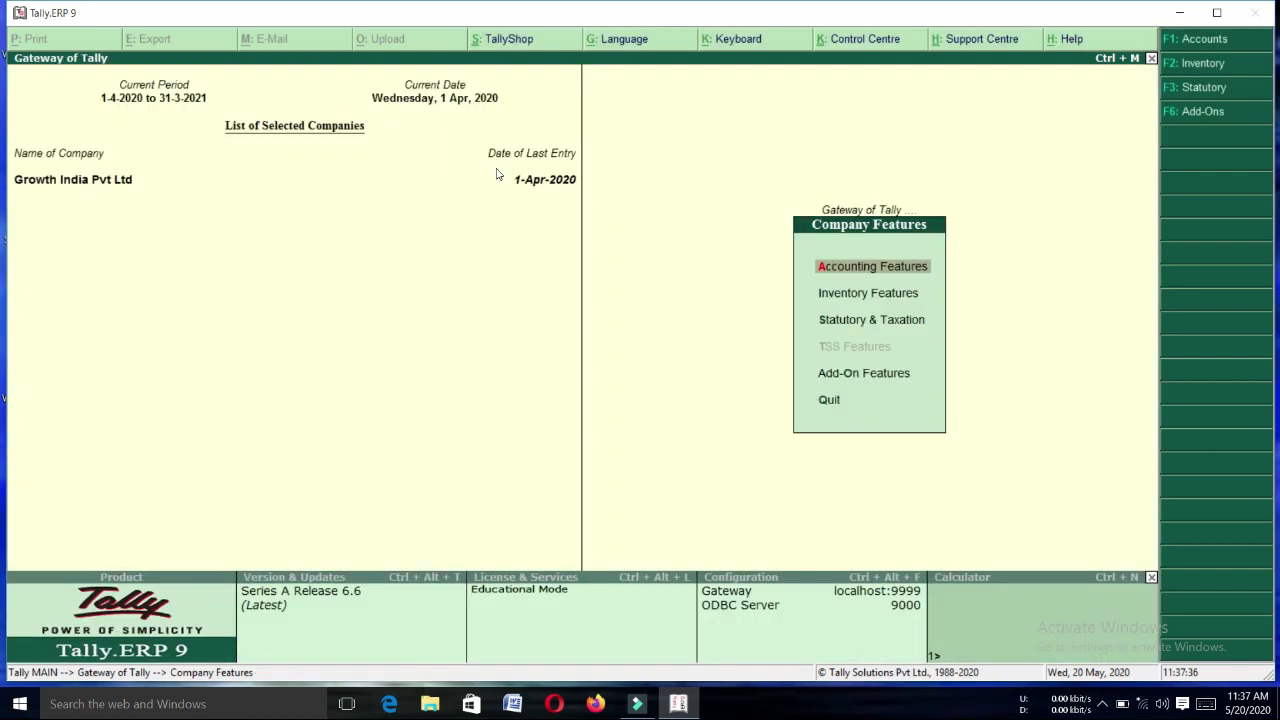
pyautogui.press('Escape')
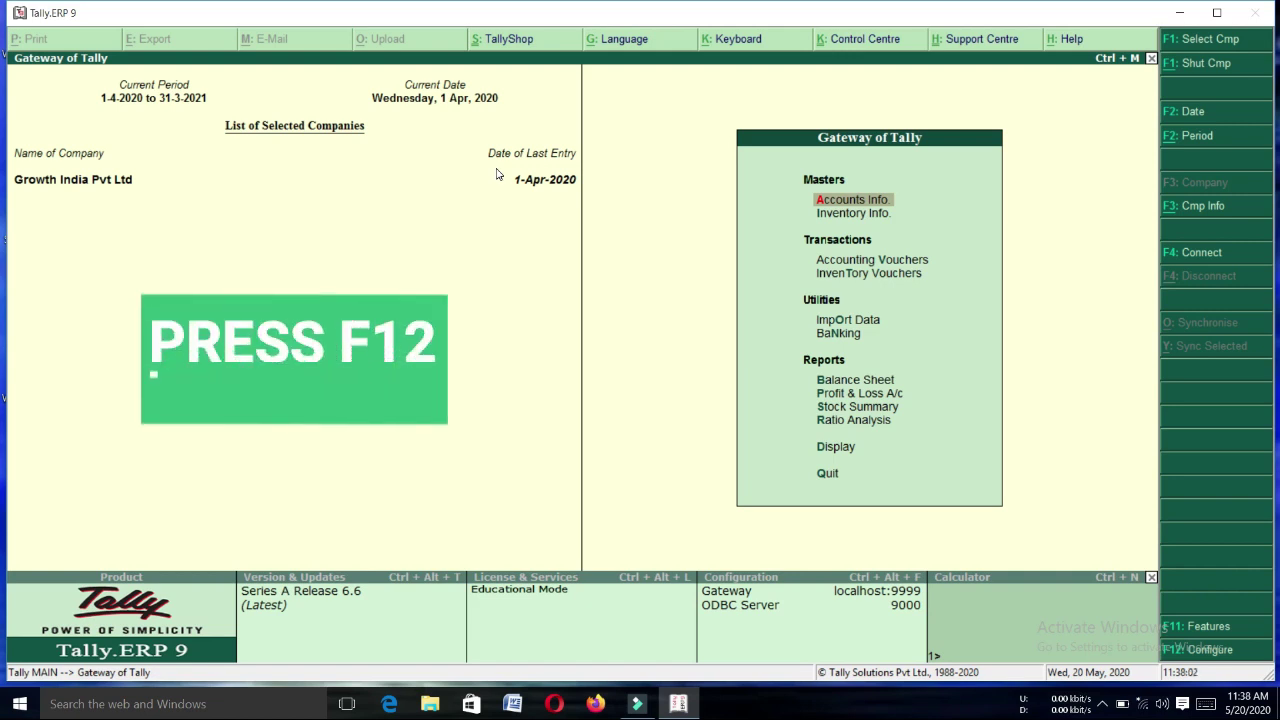
# Examine the bill of materials option in the accounts and inventory master configuration, then return to the Gateway of Tally.
pyautogui.press('F12')
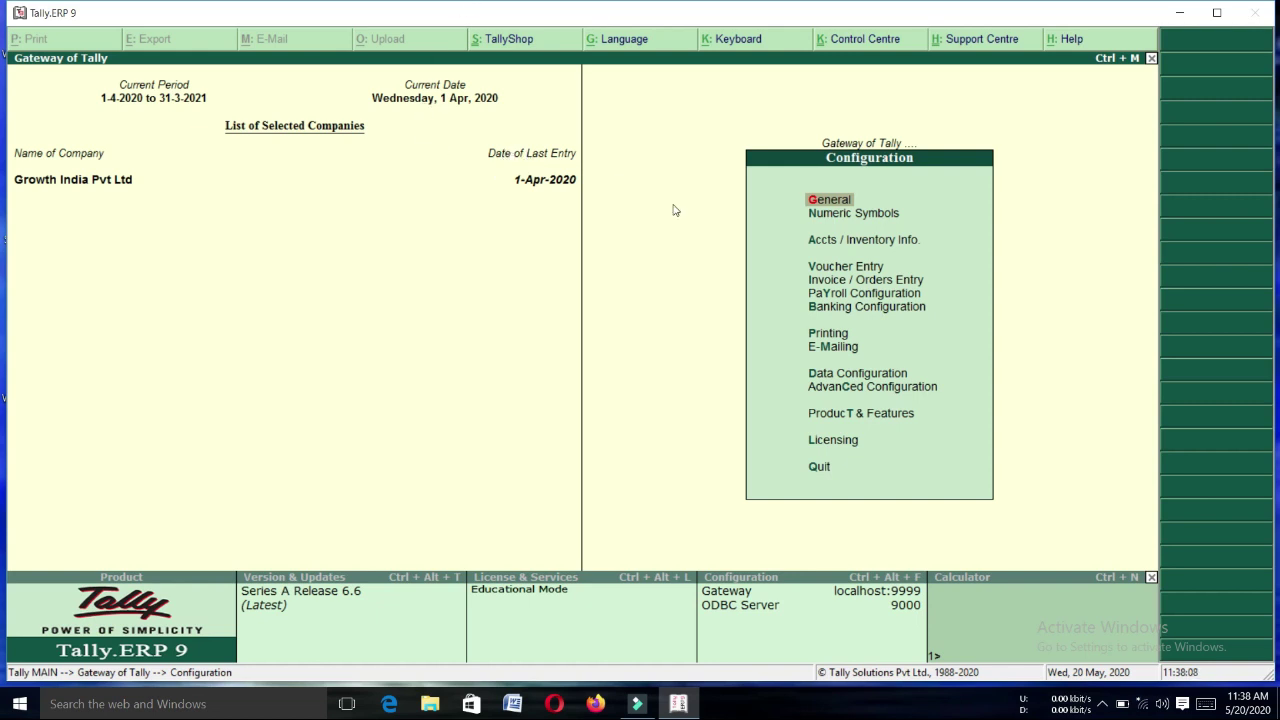
pyautogui.click(848, 246)
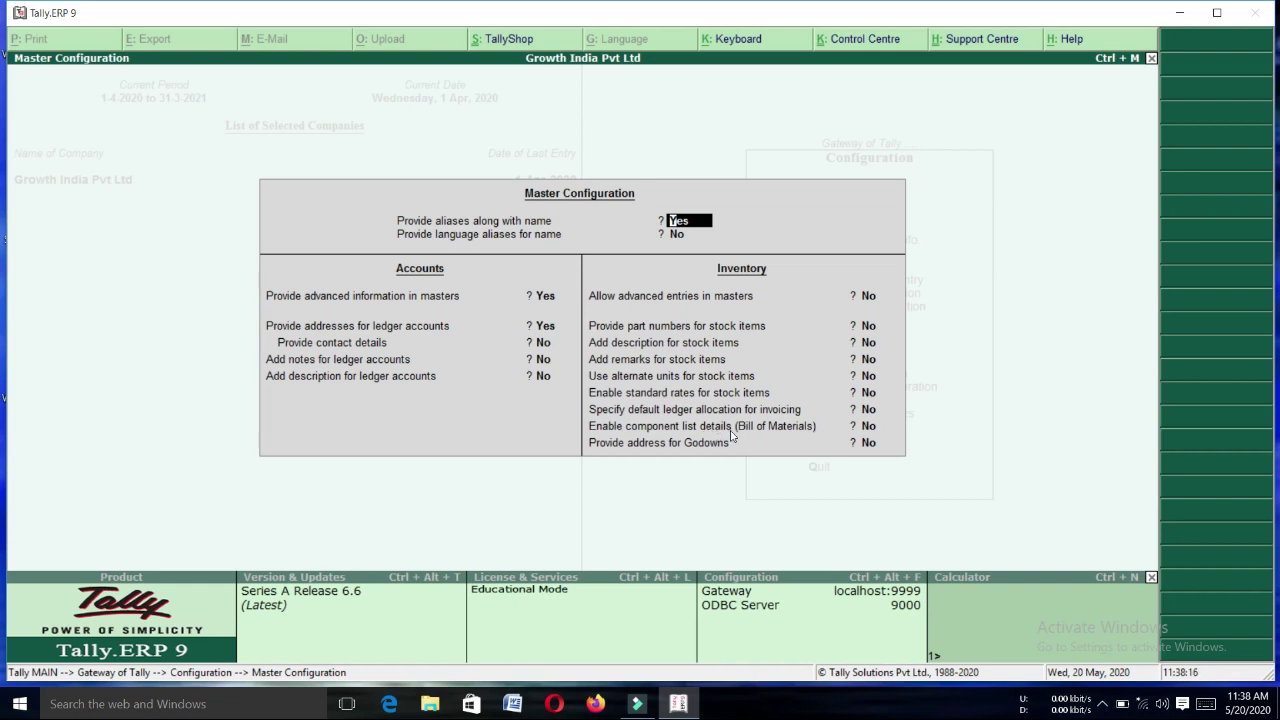
pyautogui.click(869, 426)
pyautogui.press('Escape')
pyautogui.press('Escape')
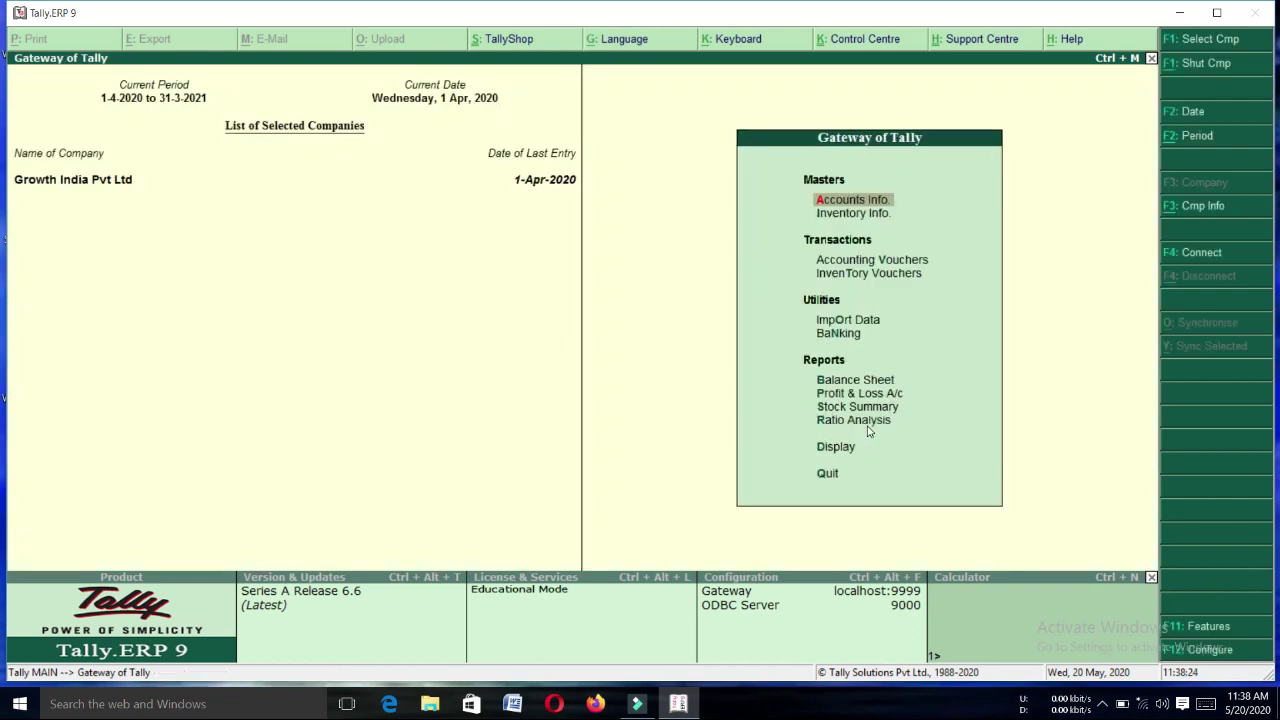
# Open the creation form for a single stock item from the inventory masters.
pyautogui.press('Down')
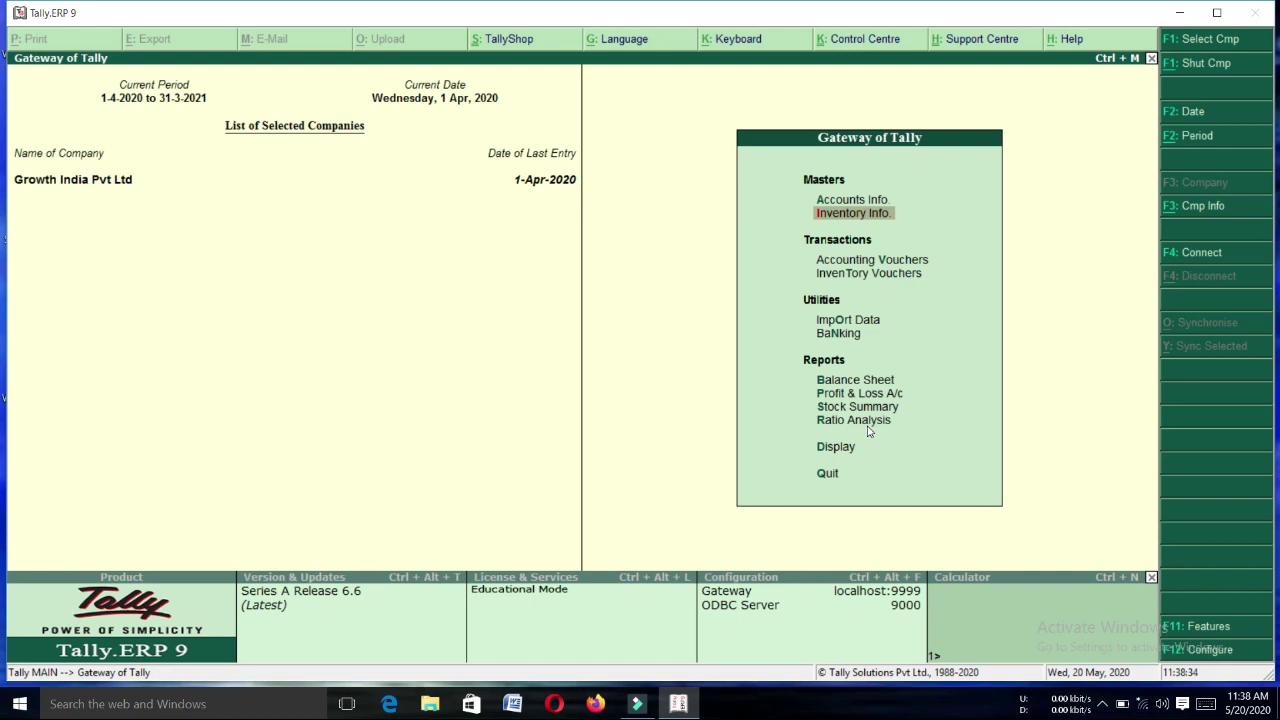
pyautogui.press('Return')
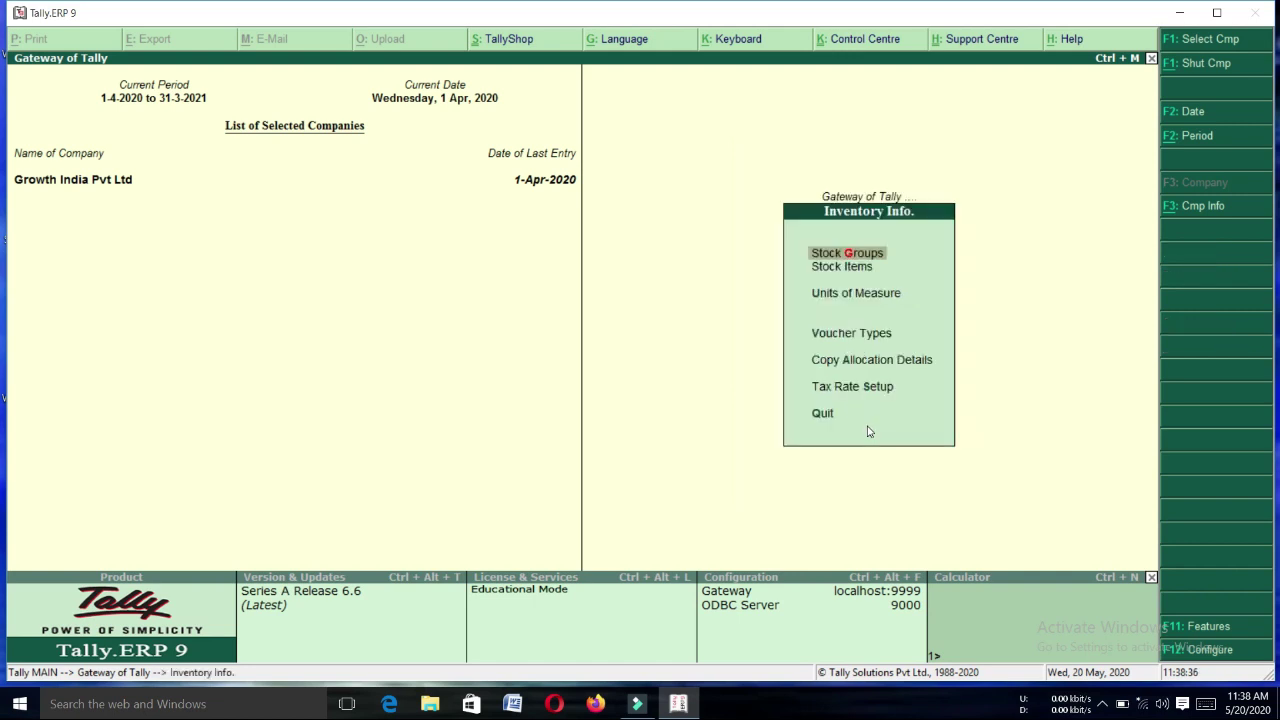
pyautogui.press('Down')
pyautogui.press('Return')
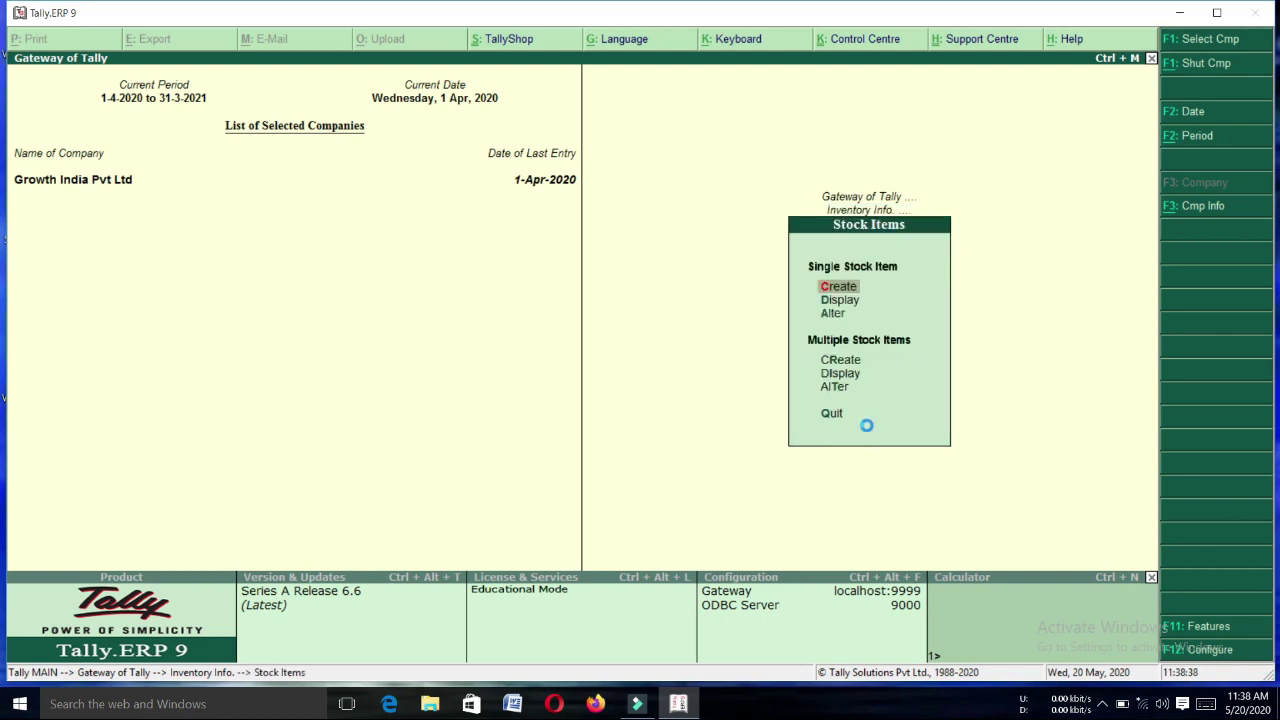
pyautogui.press('Return')
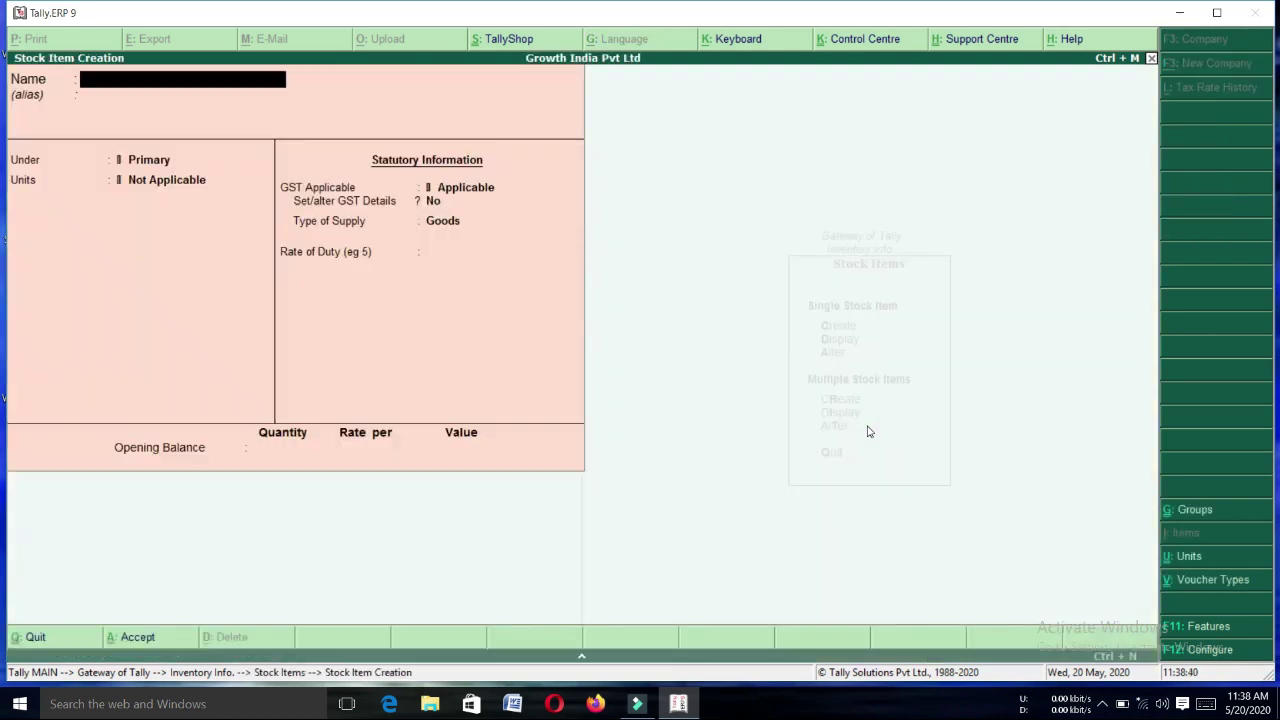
# Enable component list details (Bill of Materials) in the stock item configuration.
pyautogui.press('F12')
pyautogui.press('Return')
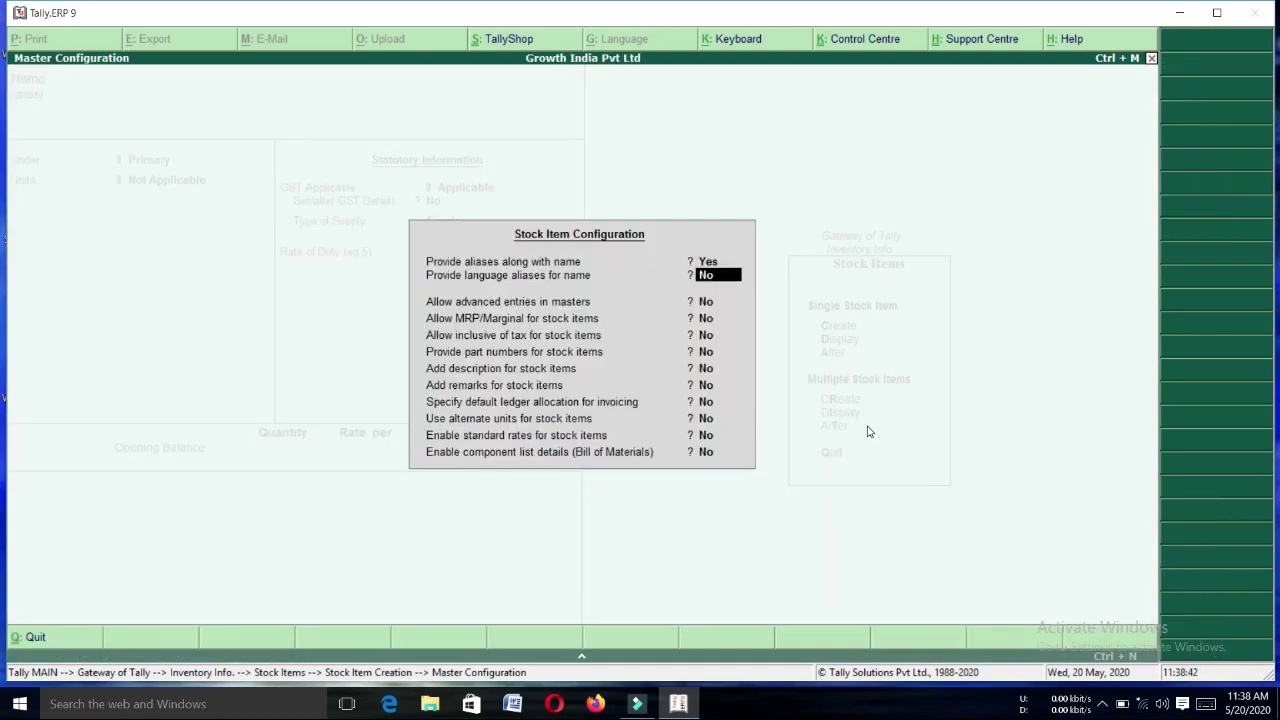
pyautogui.press('Return')
pyautogui.press('Return')
pyautogui.press('Return')
pyautogui.press('Return')
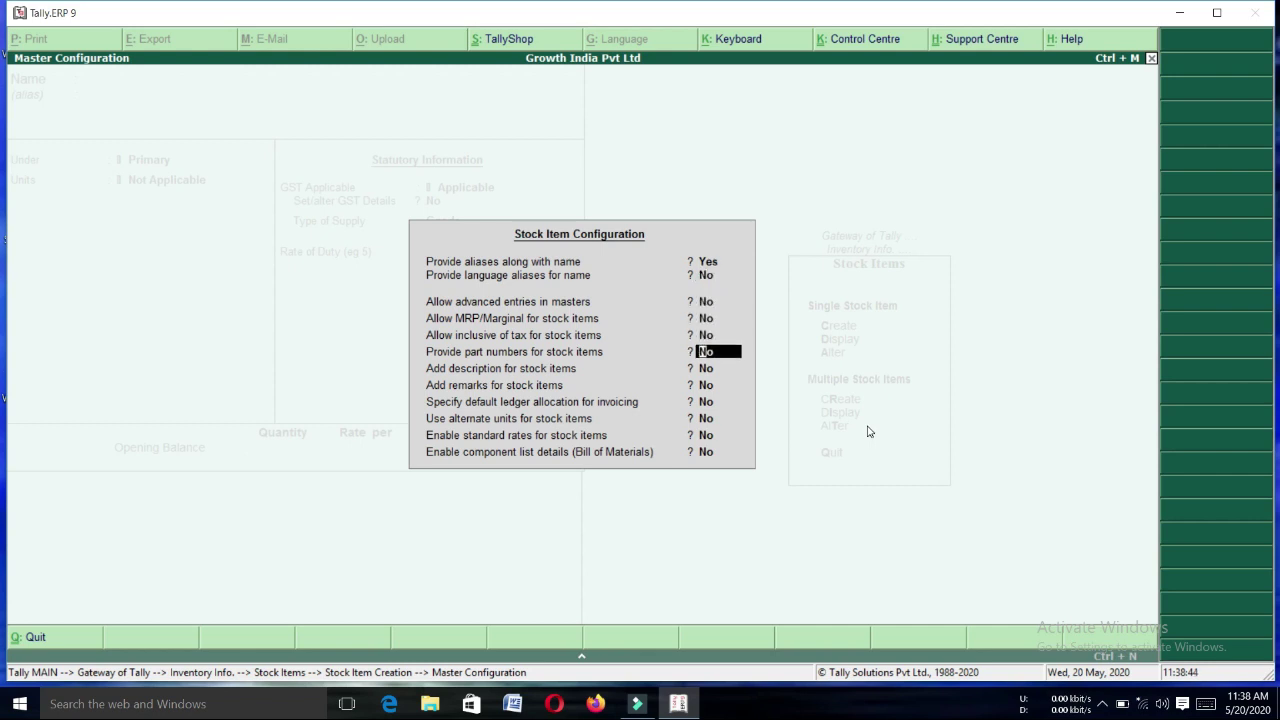
pyautogui.click(486, 457)
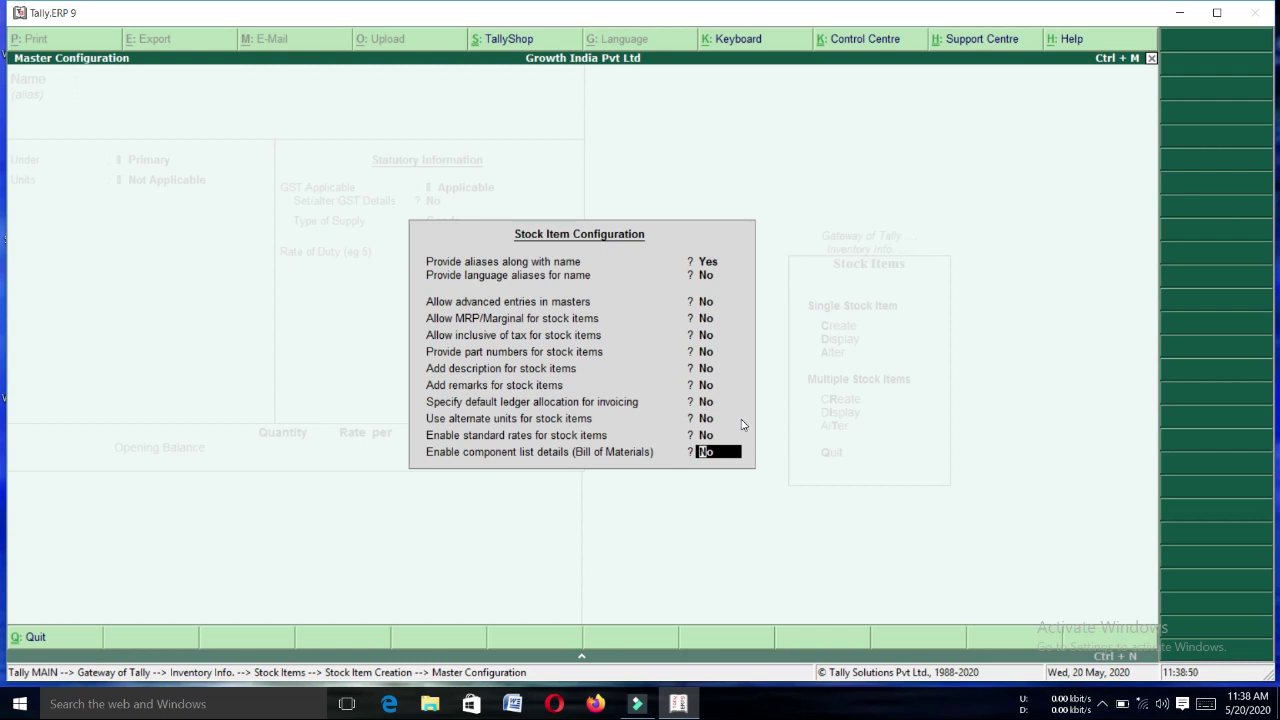
pyautogui.write('y')
pyautogui.press('Return')
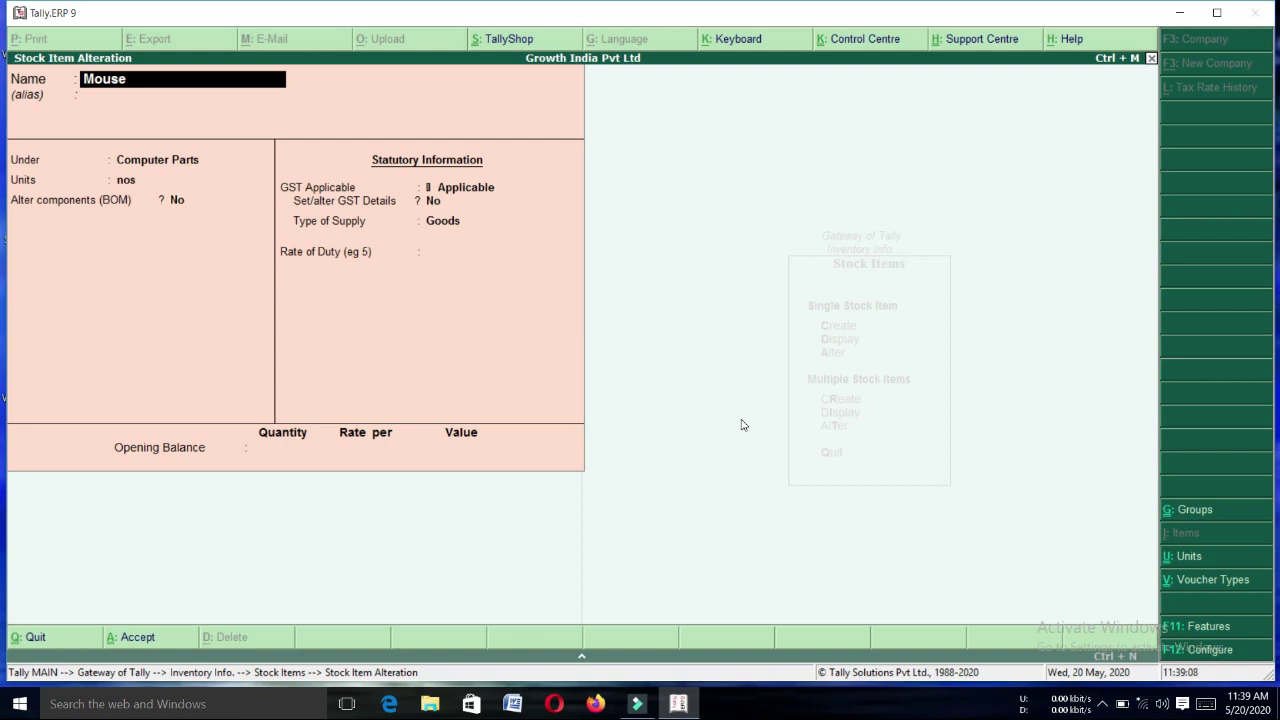
# Go through the Mouse stock item's settings, keeping Alter components (BOM) at No.
pyautogui.press('Return')
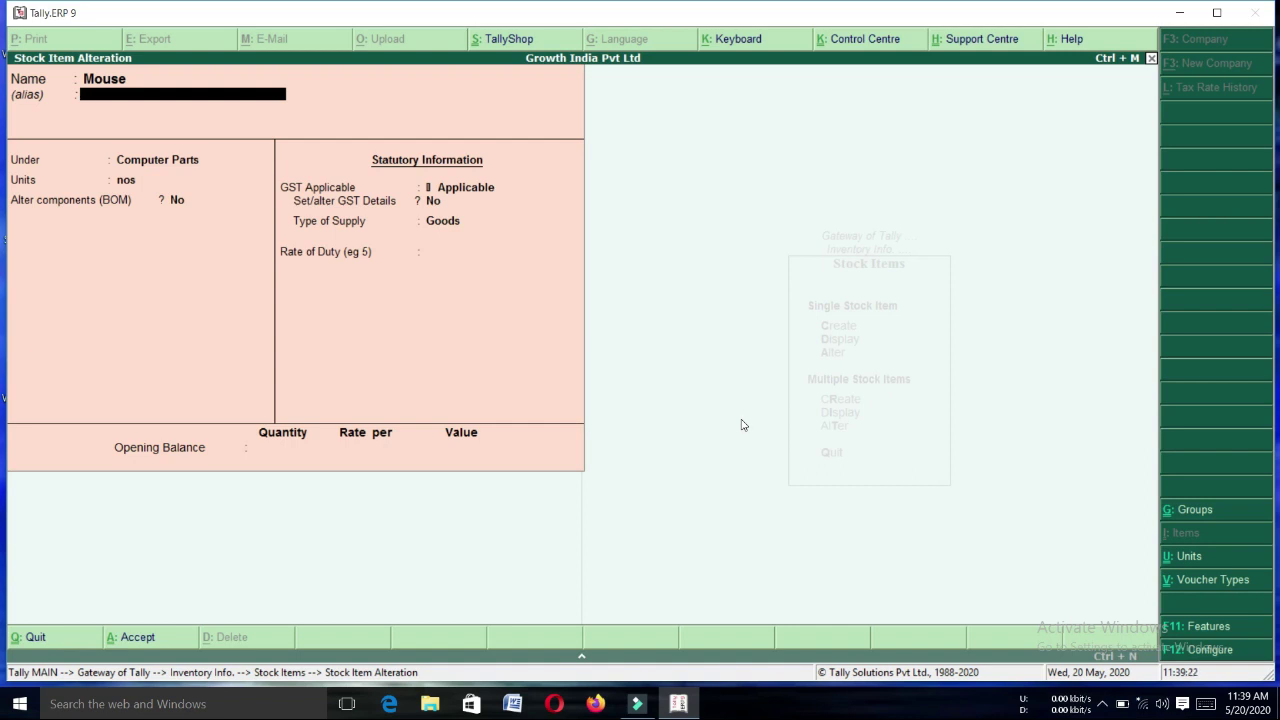
pyautogui.press('Return')
pyautogui.press('Return')
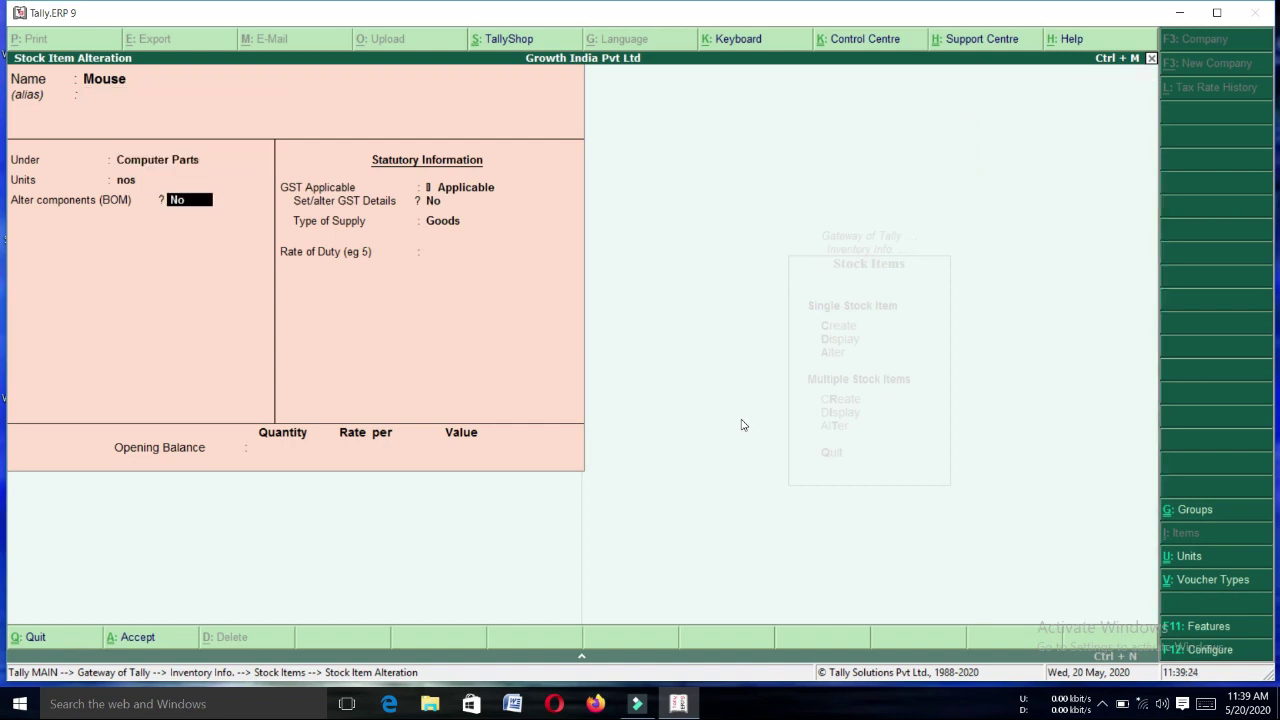
pyautogui.press('BackSpace')
pyautogui.press('Return')
pyautogui.press('Return')
pyautogui.press('BackSpace')
pyautogui.press('y')
pyautogui.press('Return')
pyautogui.press('Escape')
pyautogui.press('n')
pyautogui.press('Return')
pyautogui.press('Return')
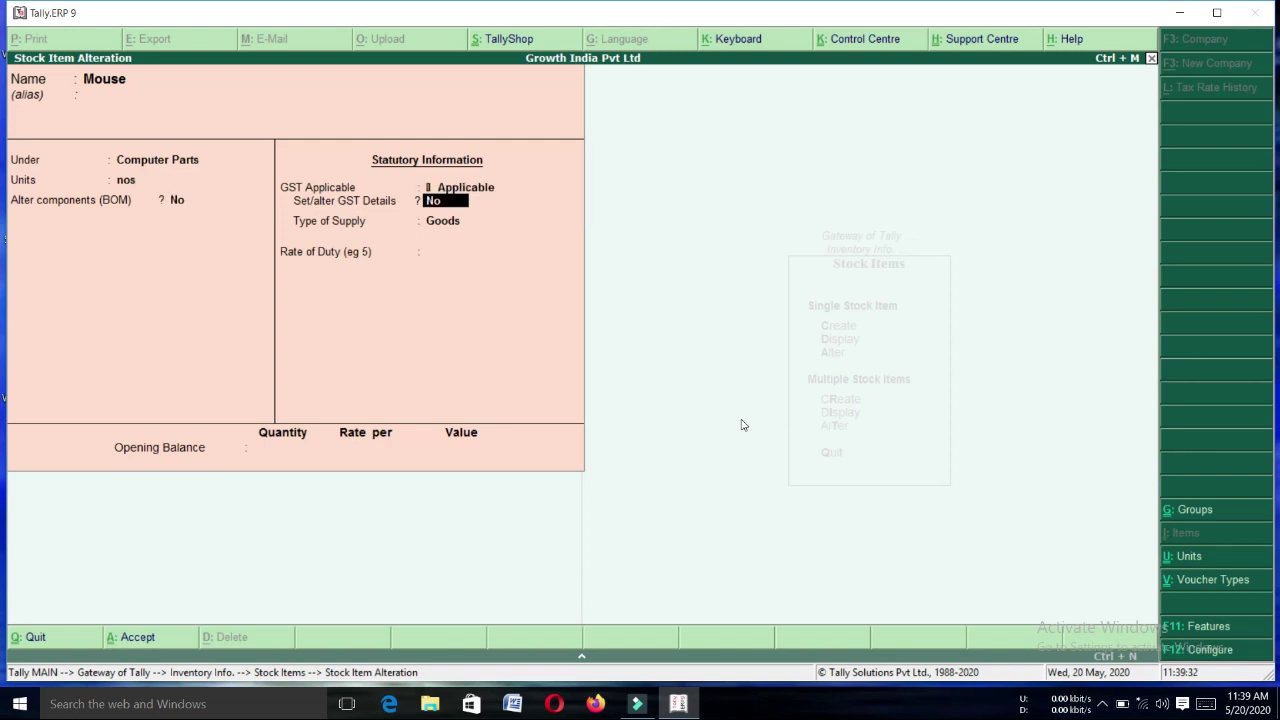
# Set Set/alter GST Details to Yes for Mouse, go through its tax details and save the stock item.
pyautogui.press('y')
pyautogui.press('Return')
pyautogui.press('Return')
pyautogui.press('Return')
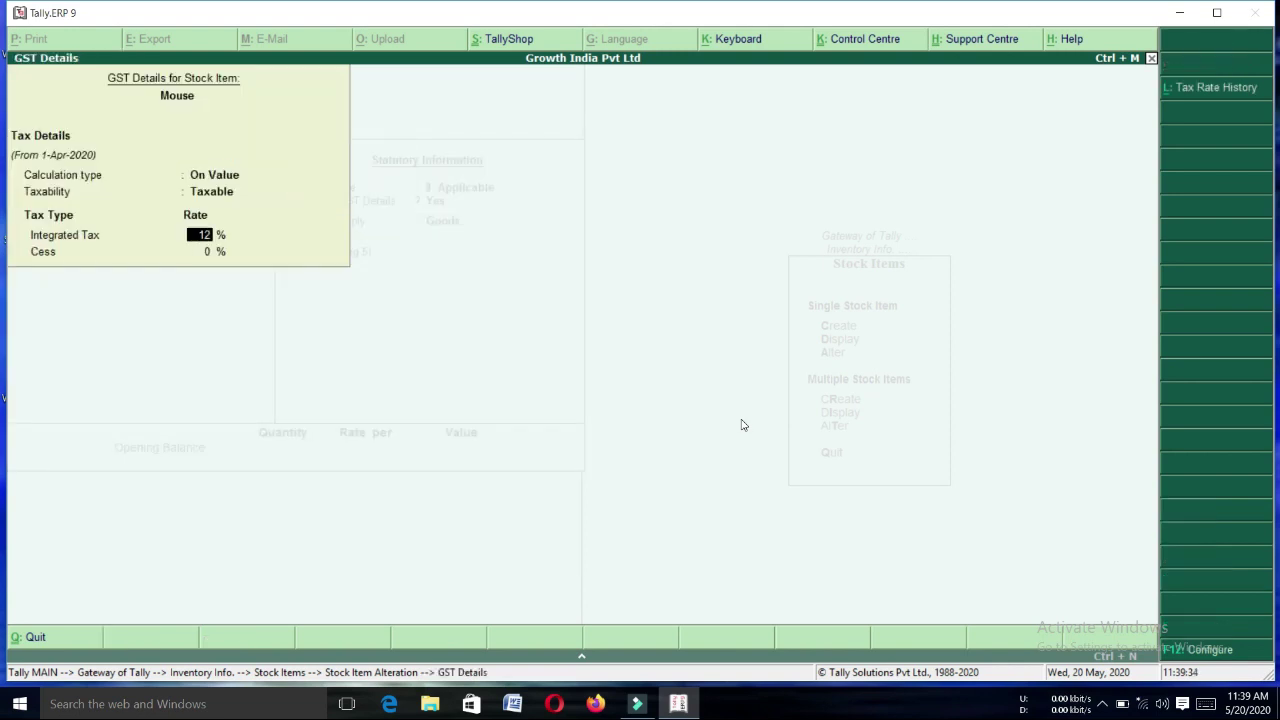
pyautogui.press('Return')
pyautogui.press('Return')
pyautogui.press('Return')
pyautogui.press('Return')
pyautogui.press('Return')
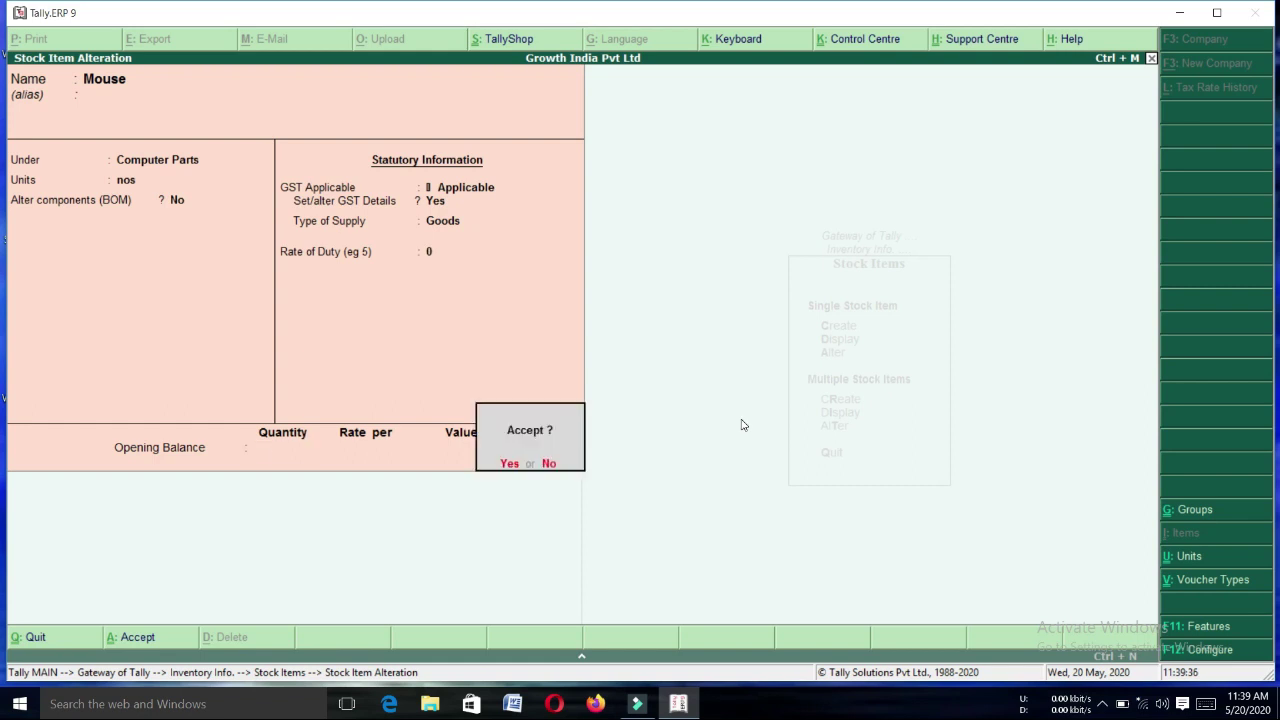
pyautogui.press('Return')
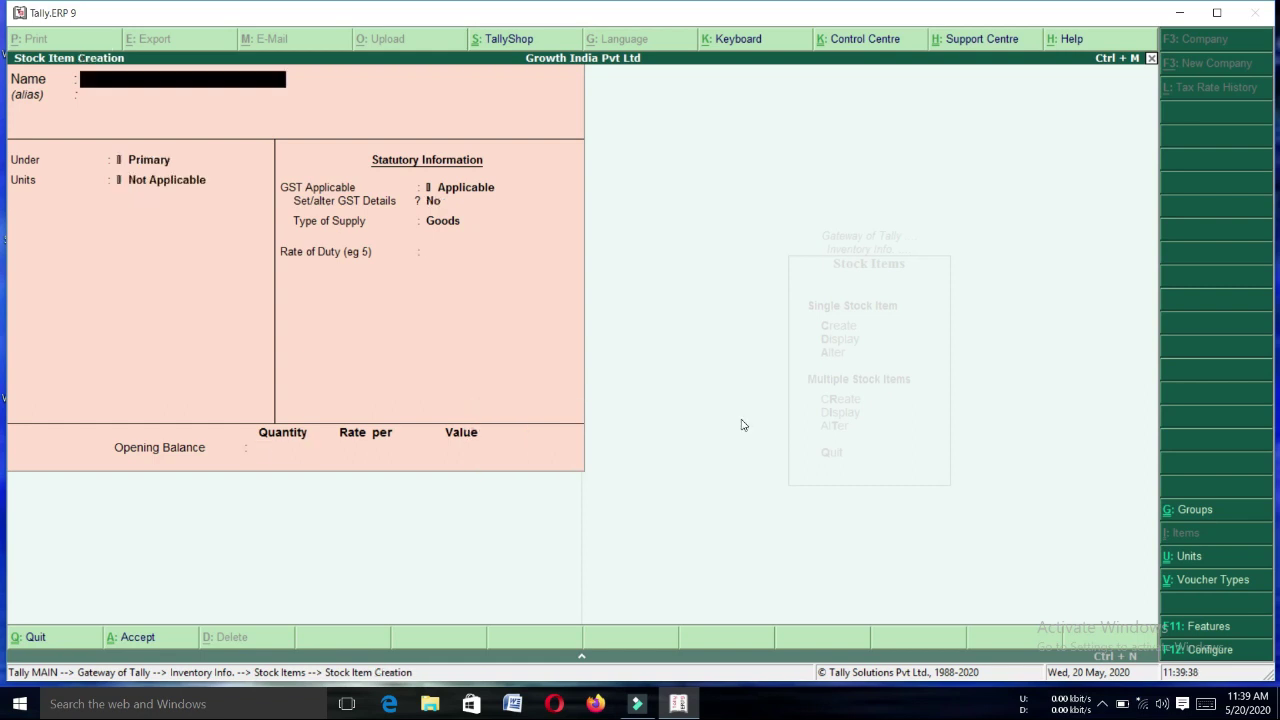
# Browse back through the existing stock items from Mouse to Ibm Piv.
pyautogui.press('pageup')
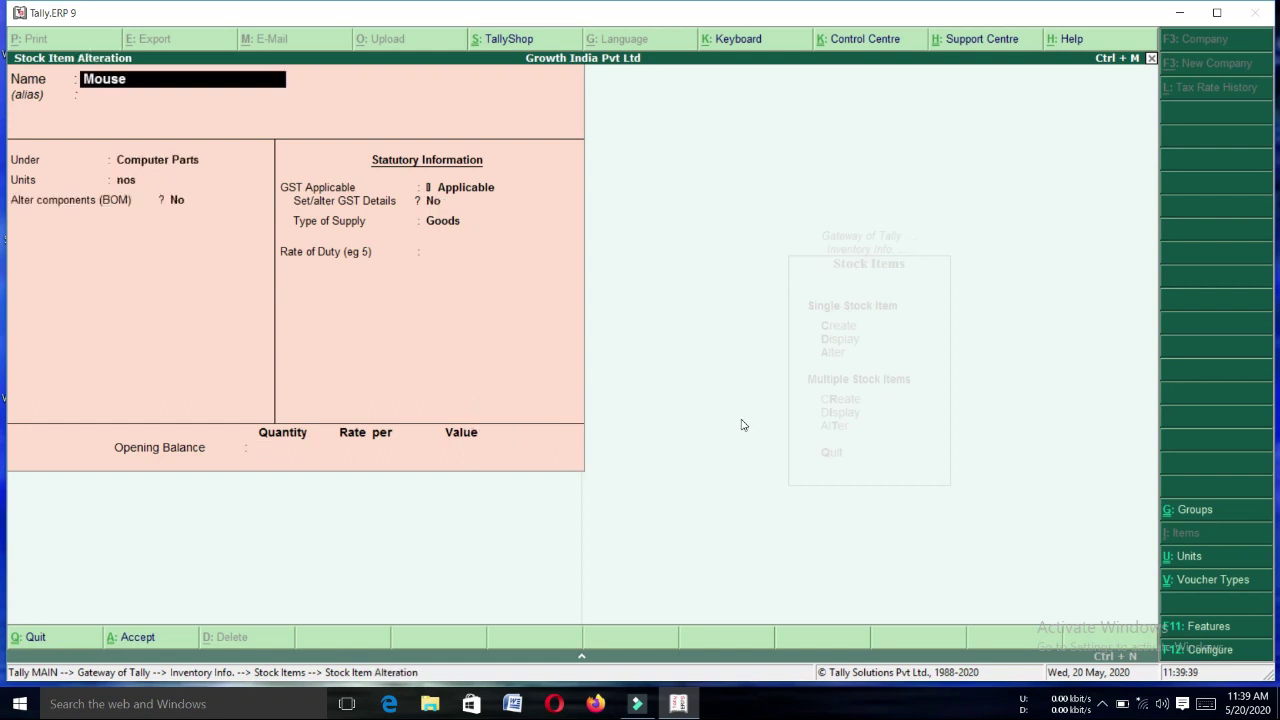
pyautogui.press('pageup')
pyautogui.press('pageup')
pyautogui.press('pageup')
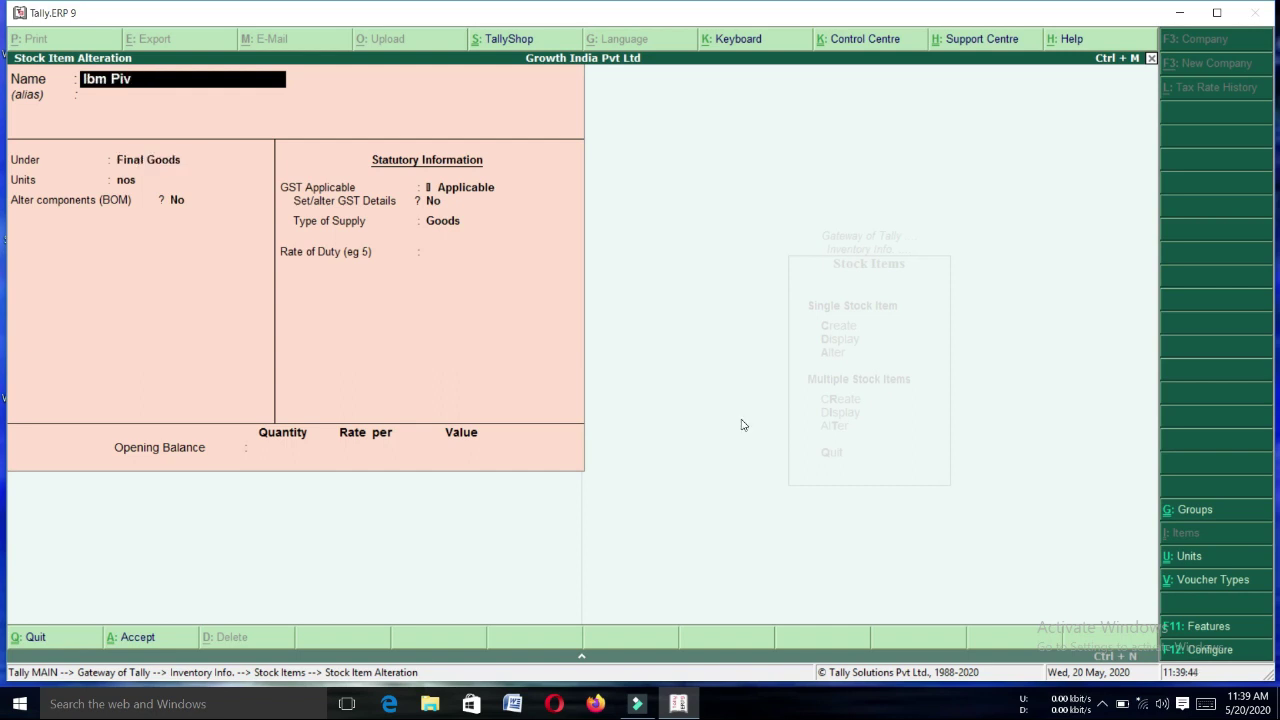
pyautogui.press('pageup')
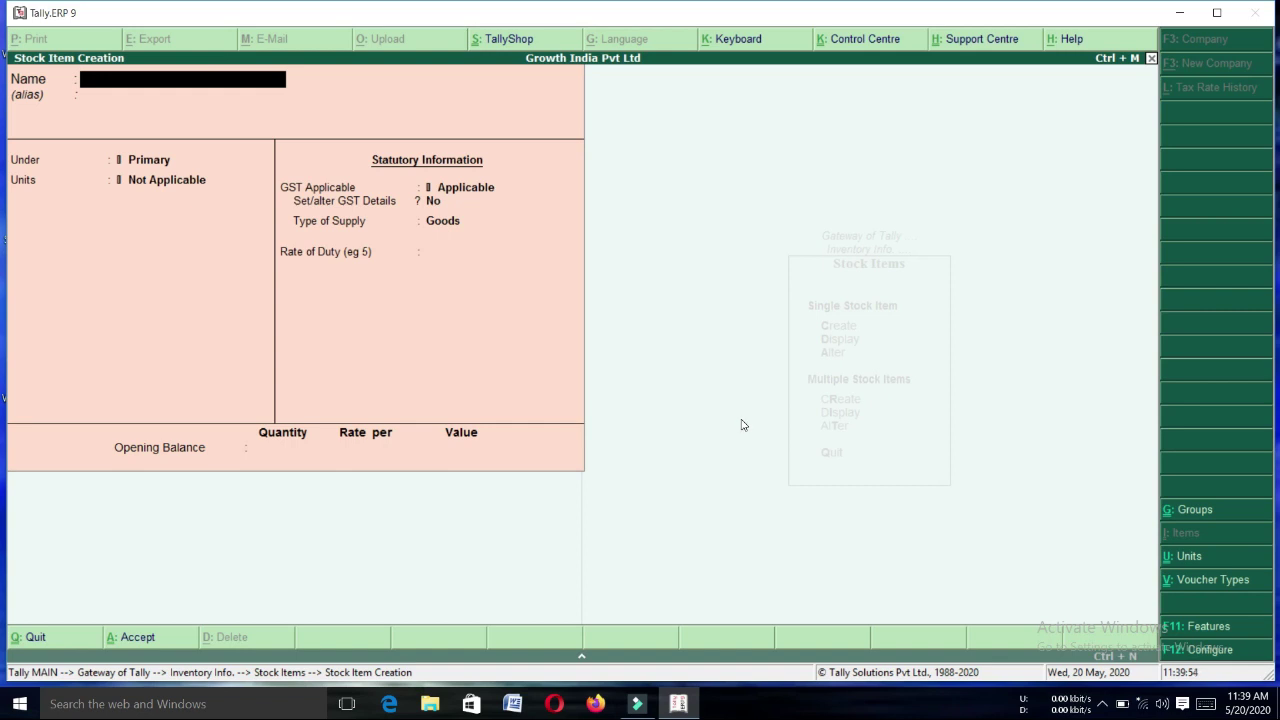
# Name the new stock item Hcl Piv, place it under Final Goods and set its units to nos.
pyautogui.write('Hcl Piv')
pyautogui.press('Return')
pyautogui.press('Return')
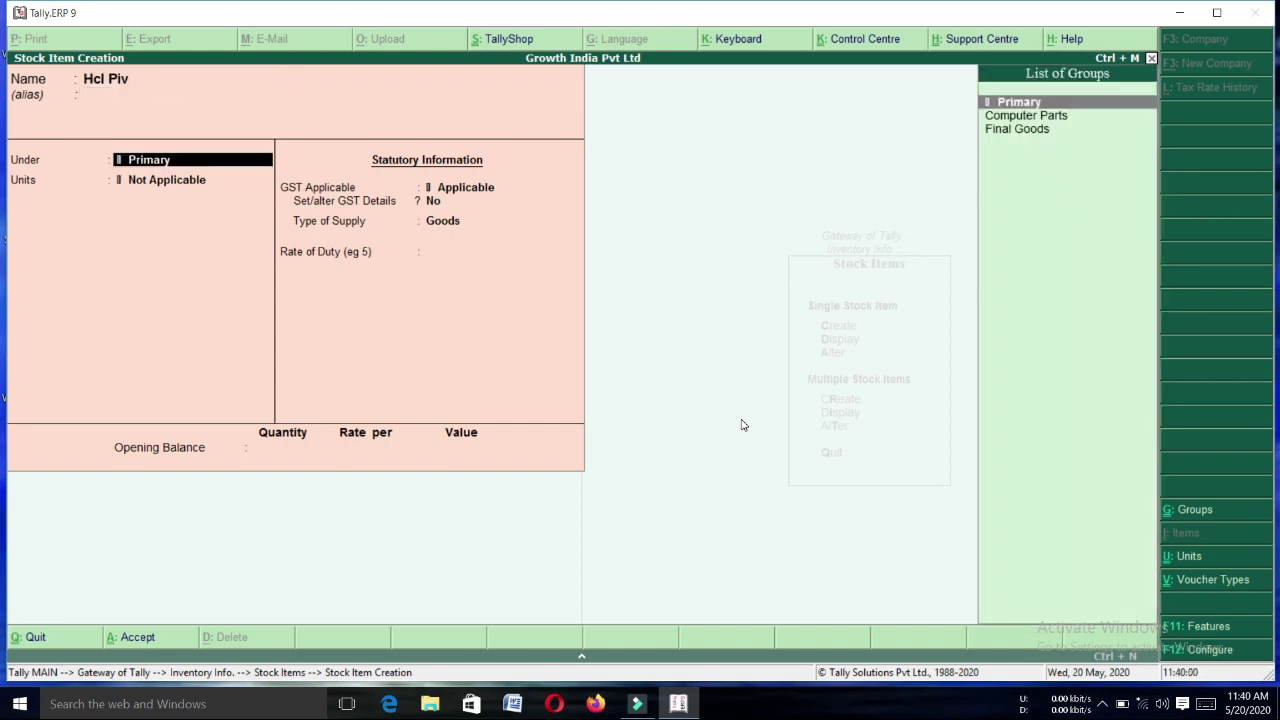
pyautogui.press('Down')
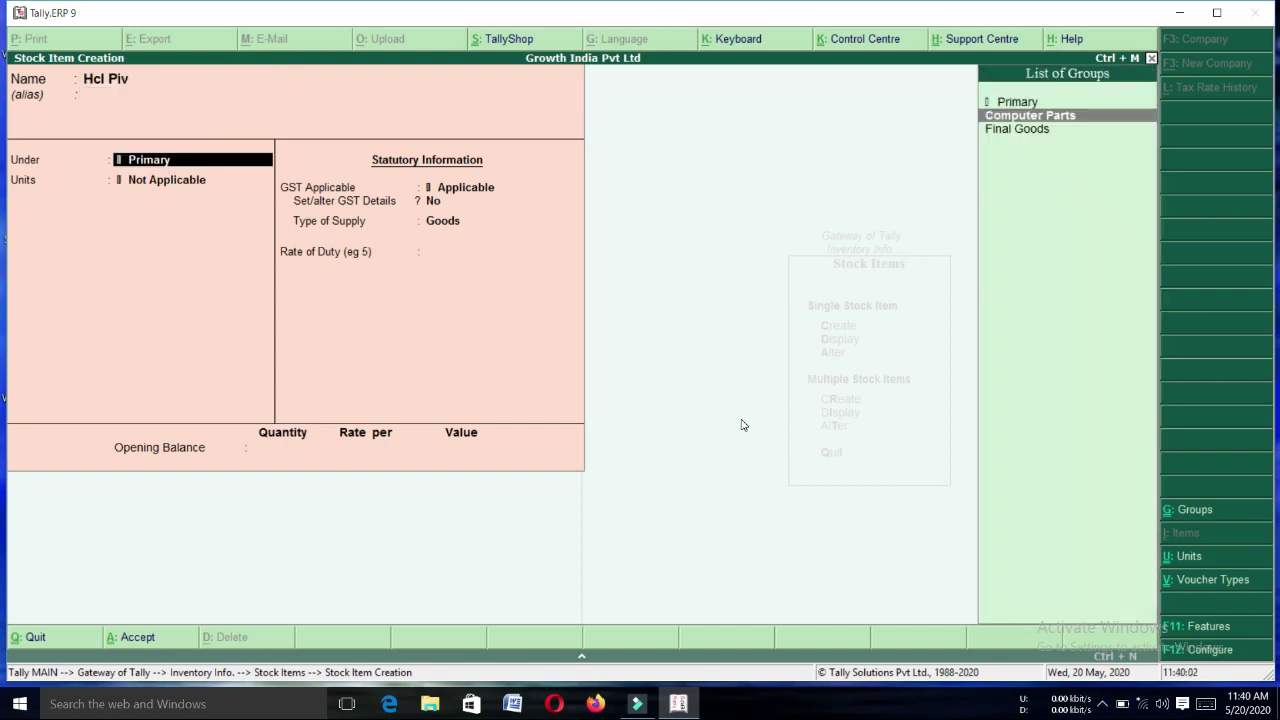
pyautogui.press('Down')
pyautogui.press('Return')
pyautogui.press('Down')
pyautogui.press('Return')
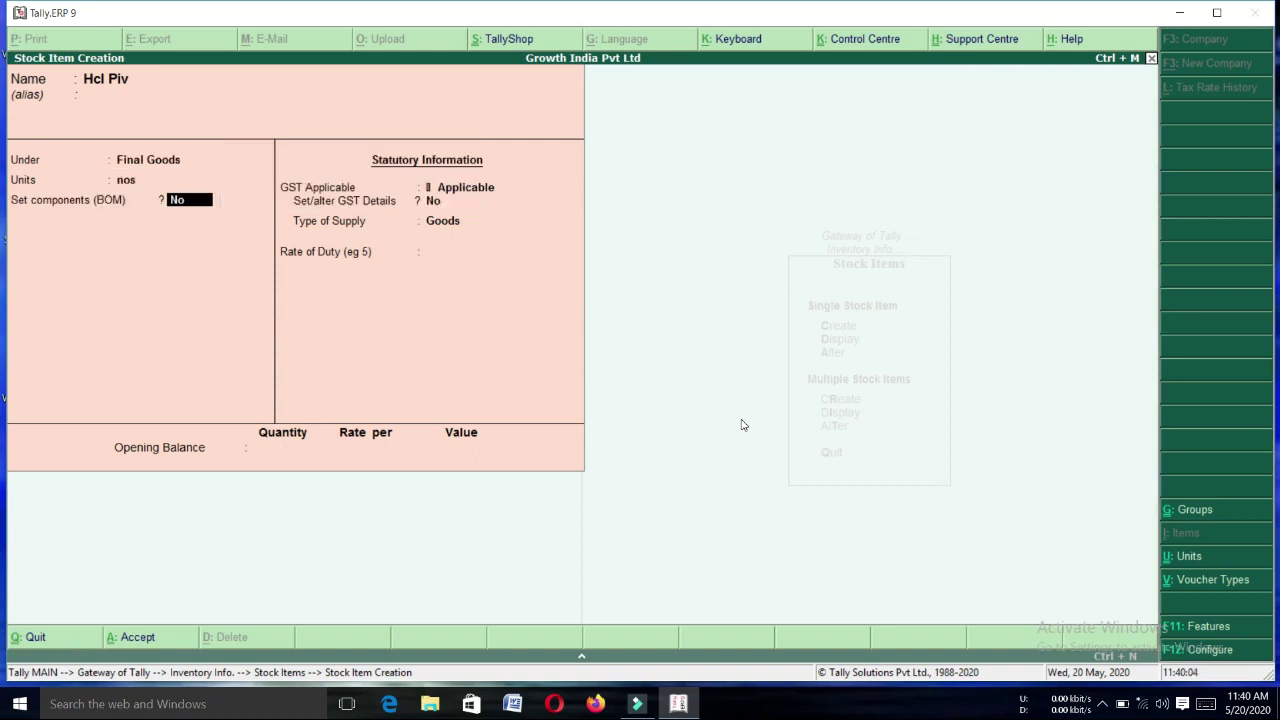
pyautogui.write('y')
pyautogui.press('Return')
pyautogui.press('Escape')
pyautogui.press('BackSpace')
pyautogui.press('Up')
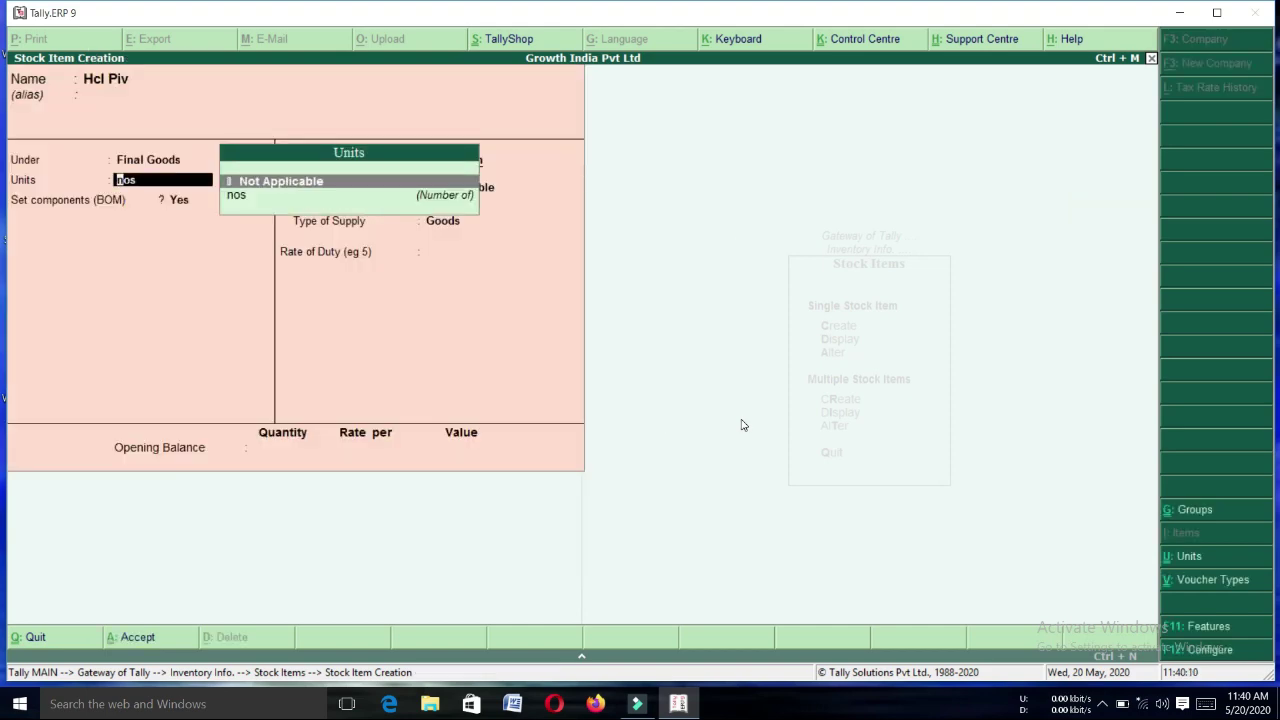
pyautogui.press('Return')
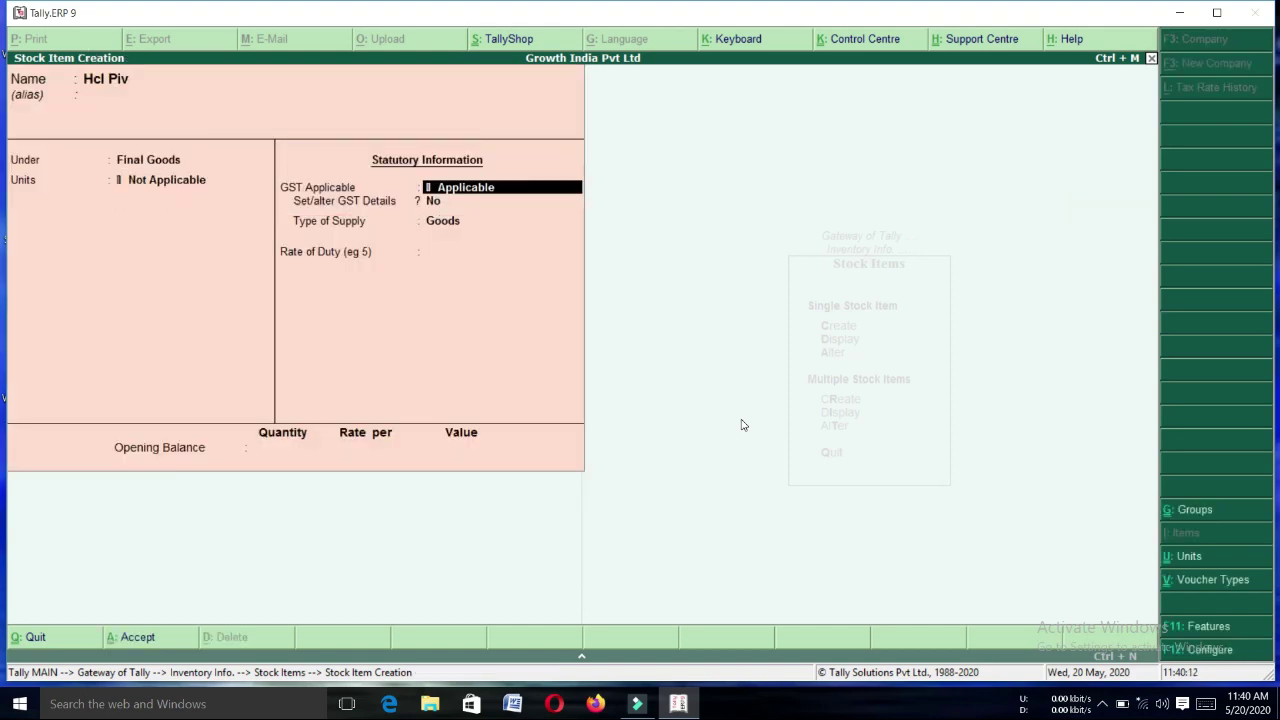
pyautogui.press('BackSpace')
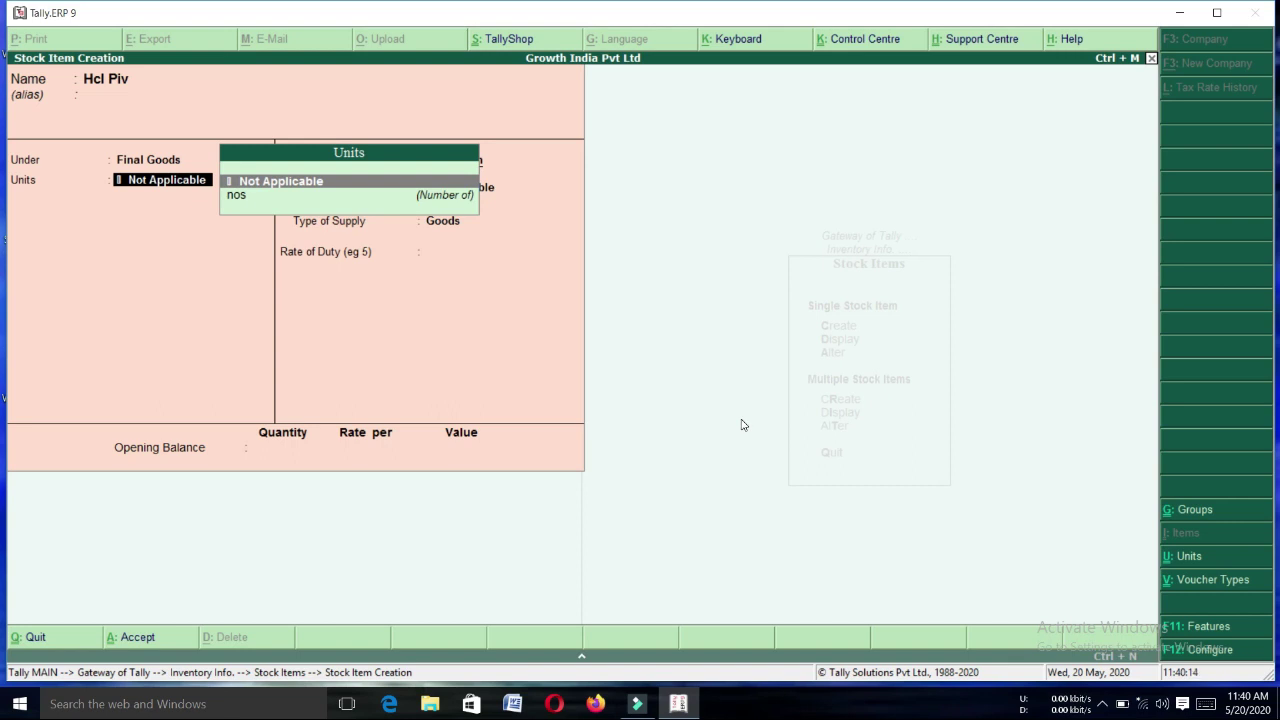
pyautogui.press('Down')
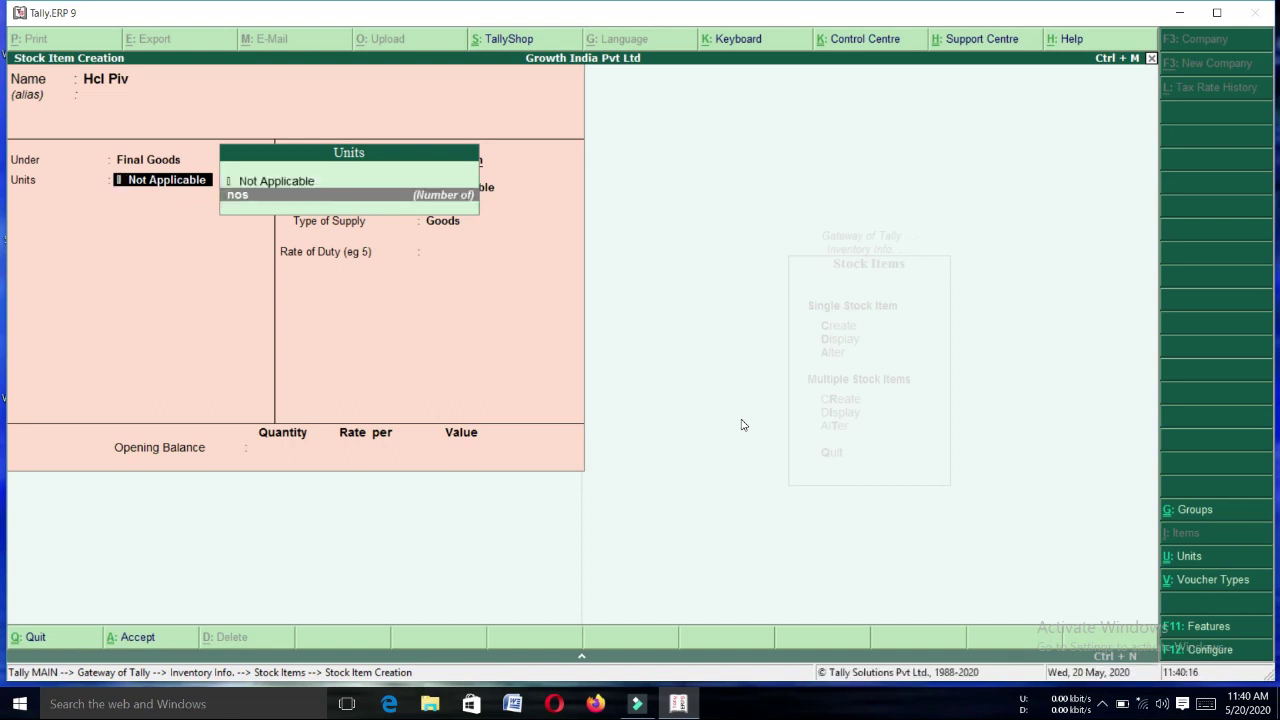
pyautogui.press('Return')
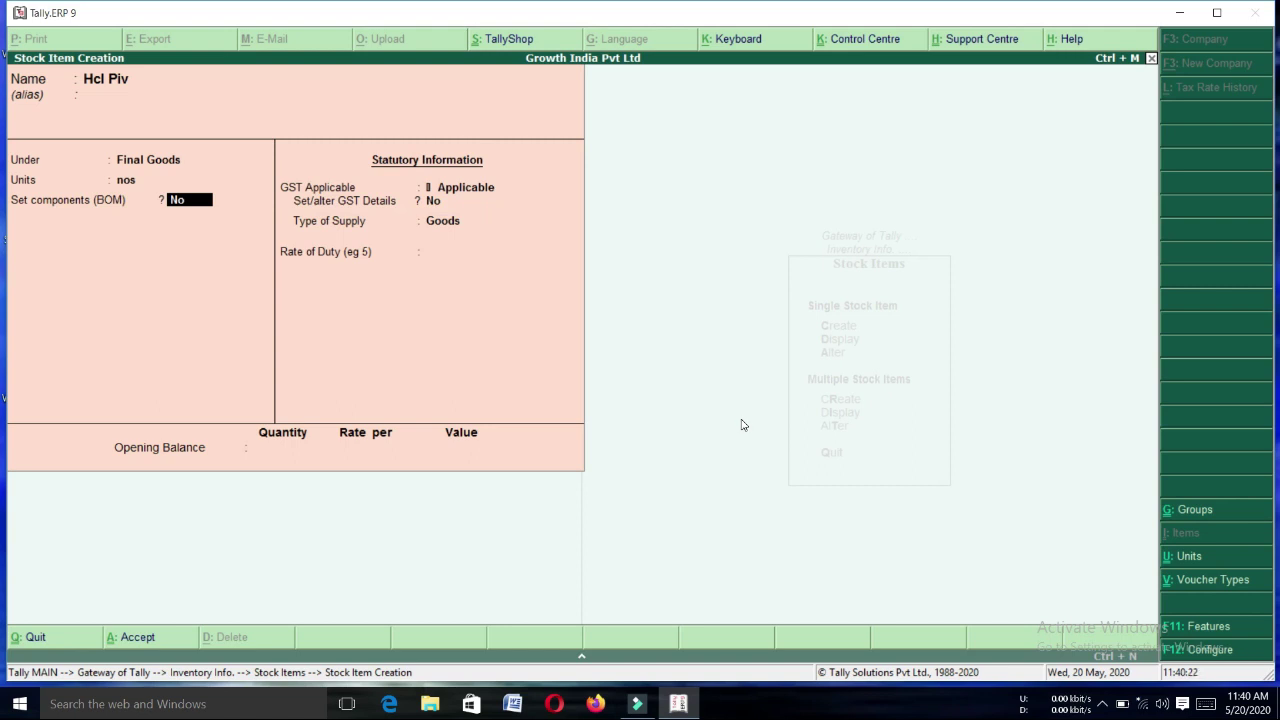
# Enable Set components (BOM) for Hcl Piv and start a BOM named Piv with a unit of manufacture of 1 nos.
pyautogui.write('y')
pyautogui.press('Return')
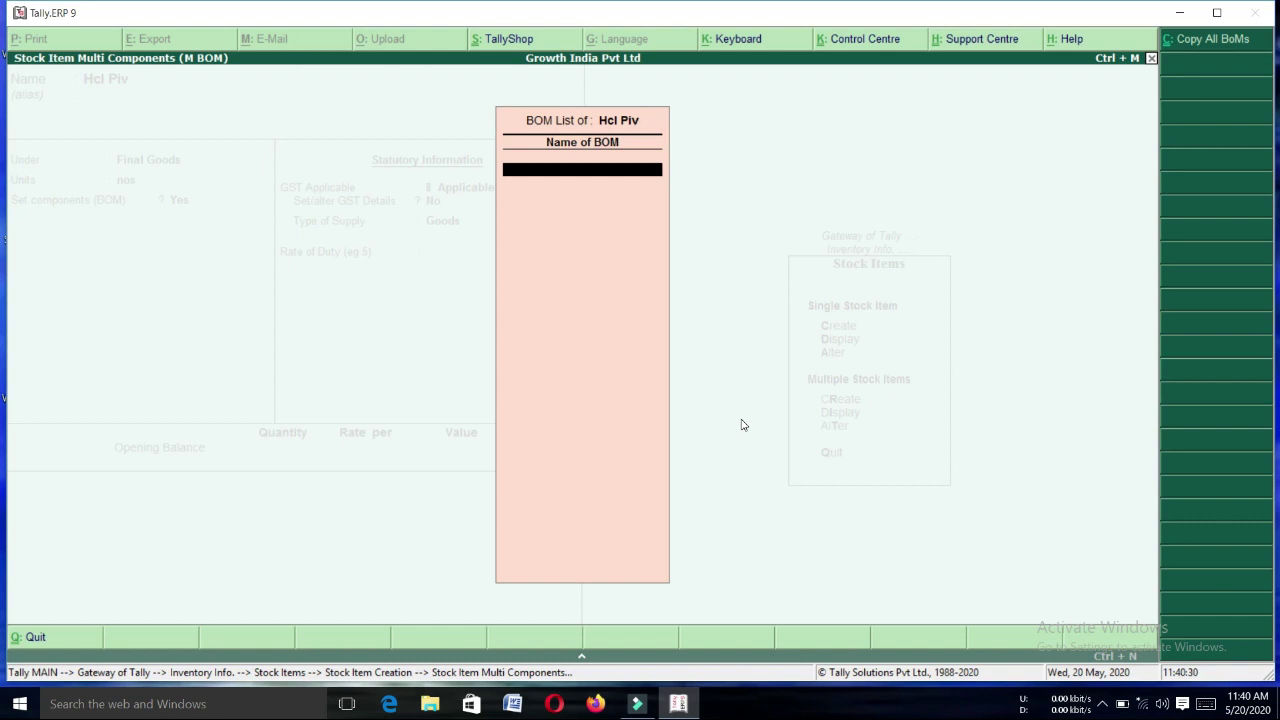
pyautogui.write('Piv')
pyautogui.press('Return')
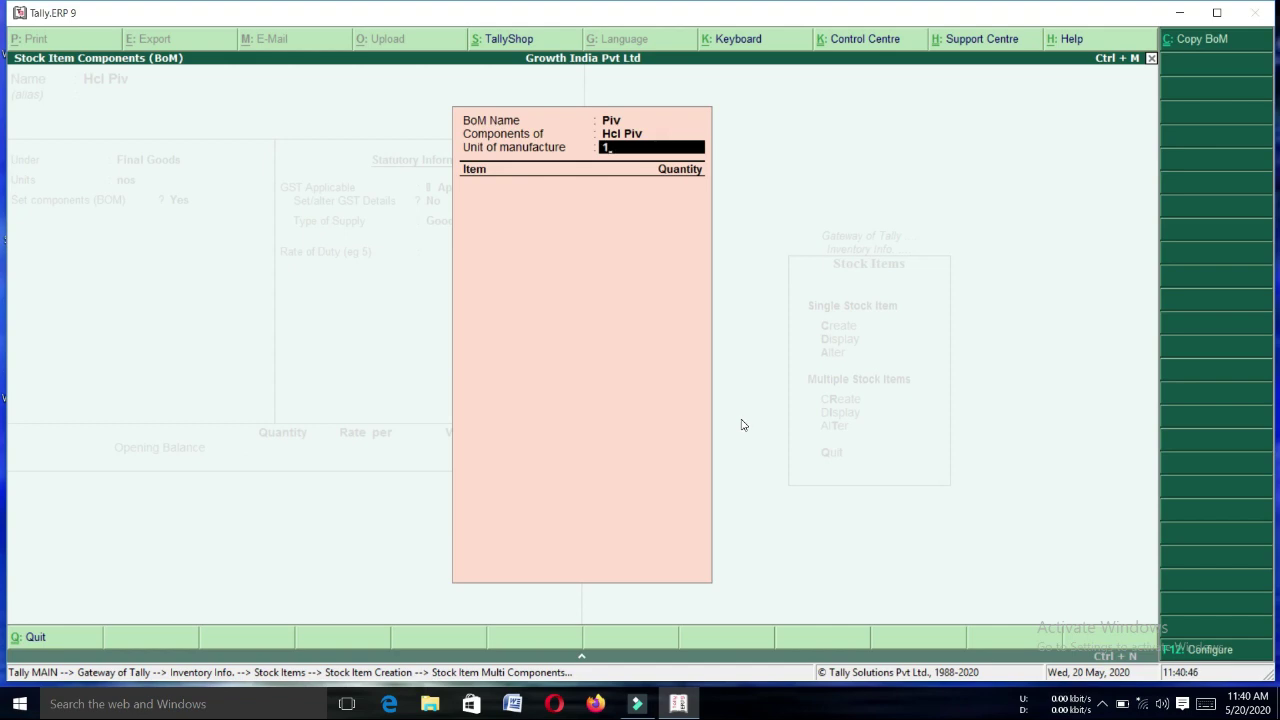
pyautogui.press('Return')
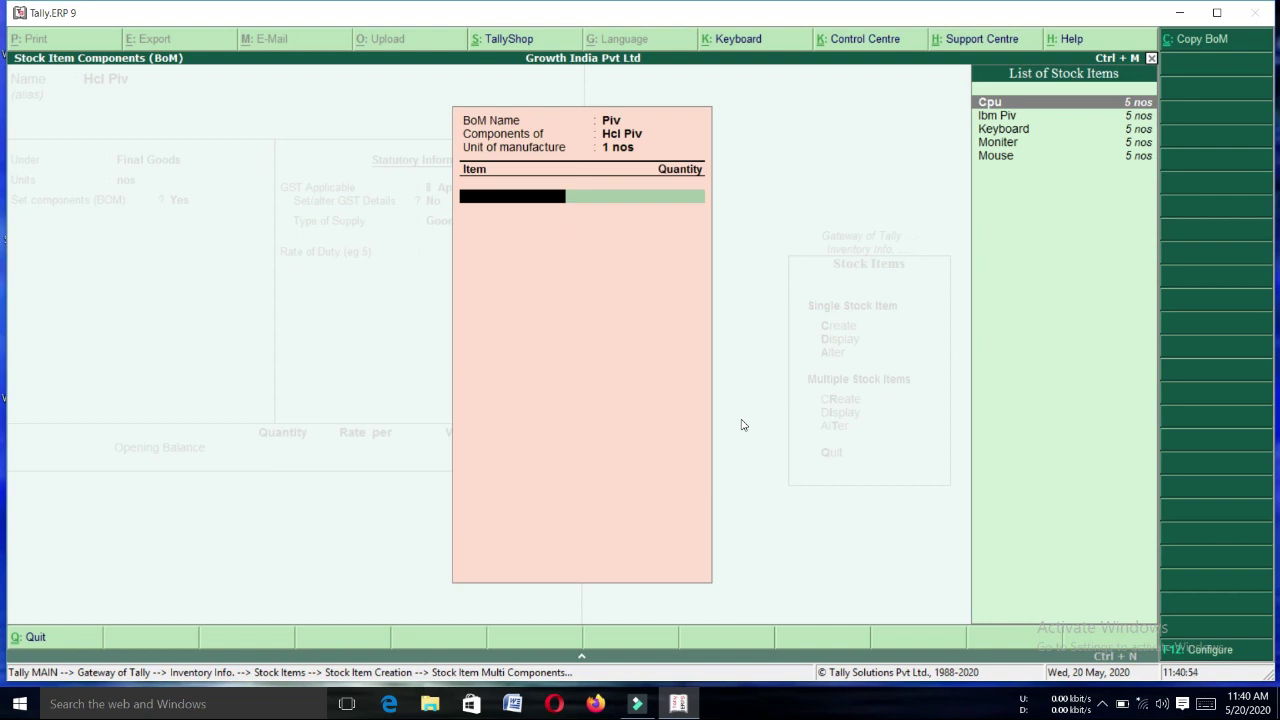
# Add Cpu and Keyboard to the Piv BOM with a quantity of 1 nos each.
pyautogui.write('C')
pyautogui.press('Return')
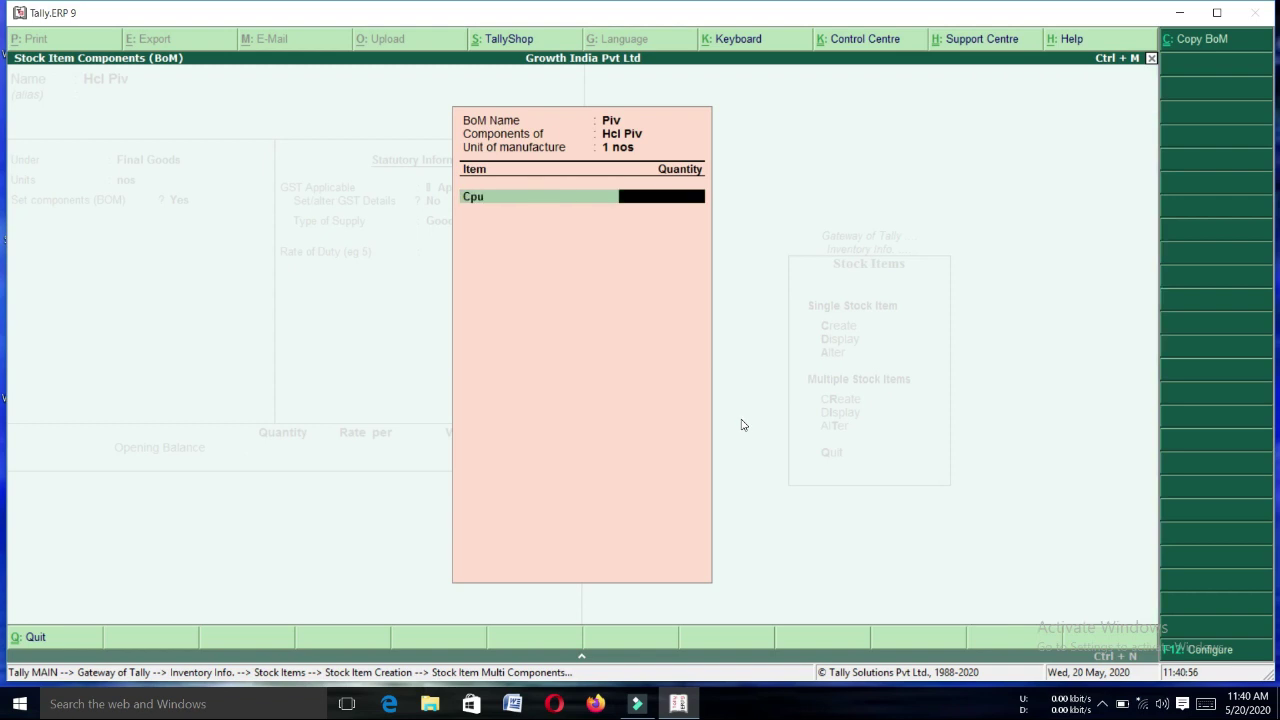
pyautogui.write('1')
pyautogui.press('Return')
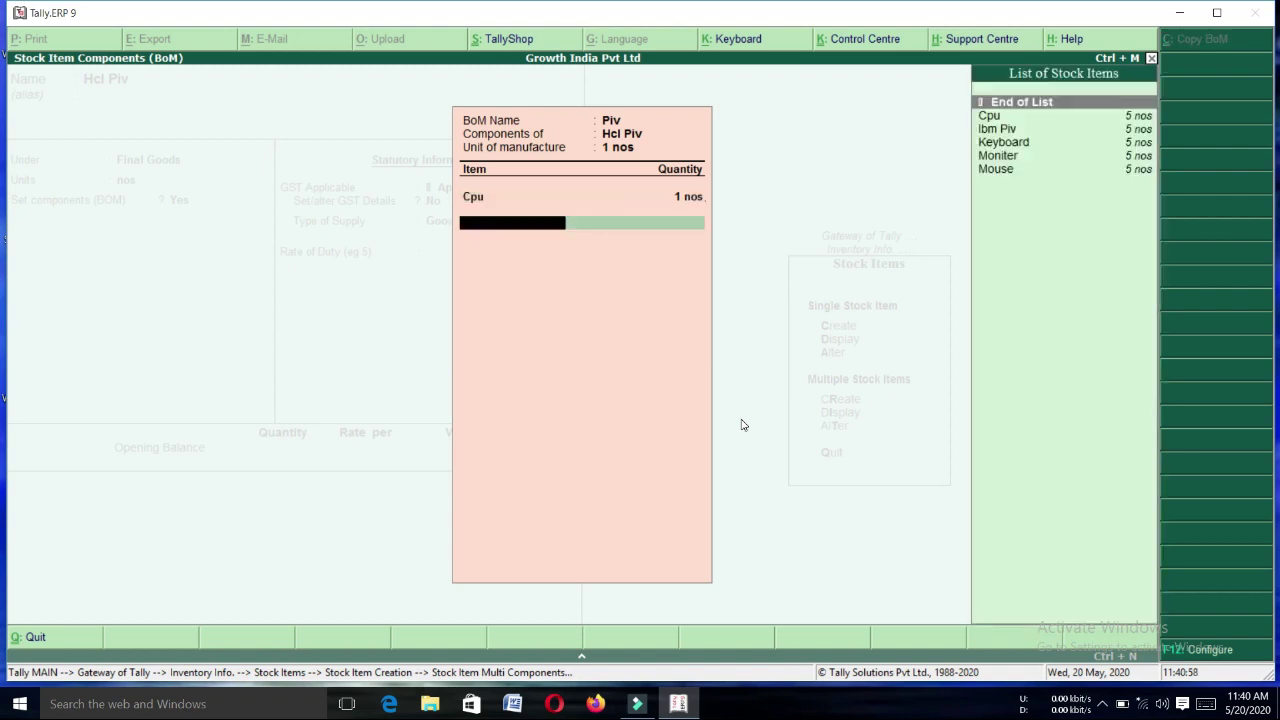
pyautogui.press('Down')
pyautogui.press('Down')
pyautogui.press('Down')
pyautogui.press('Return')
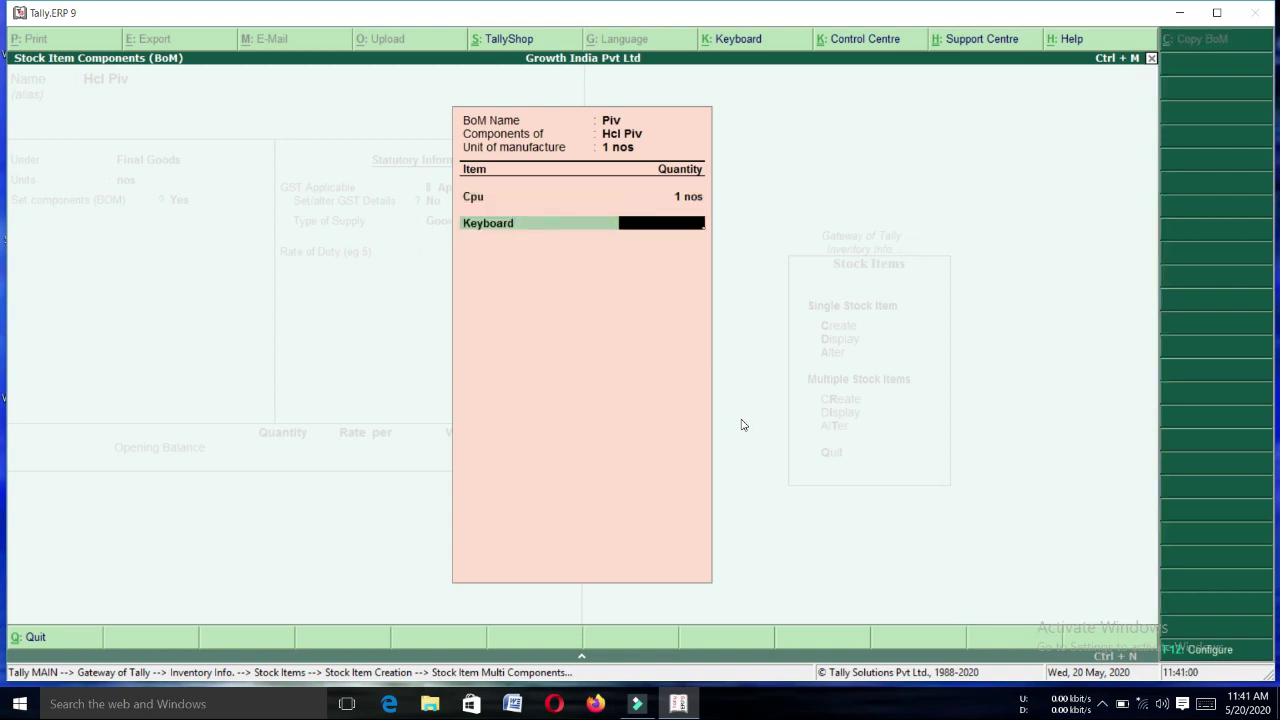
pyautogui.write('1')
pyautogui.press('Return')
# Add Moniter to the Piv BOM with a quantity of 1 nos.
pyautogui.press('Down')
pyautogui.press('Down')
pyautogui.press('Down')
pyautogui.press('Down')
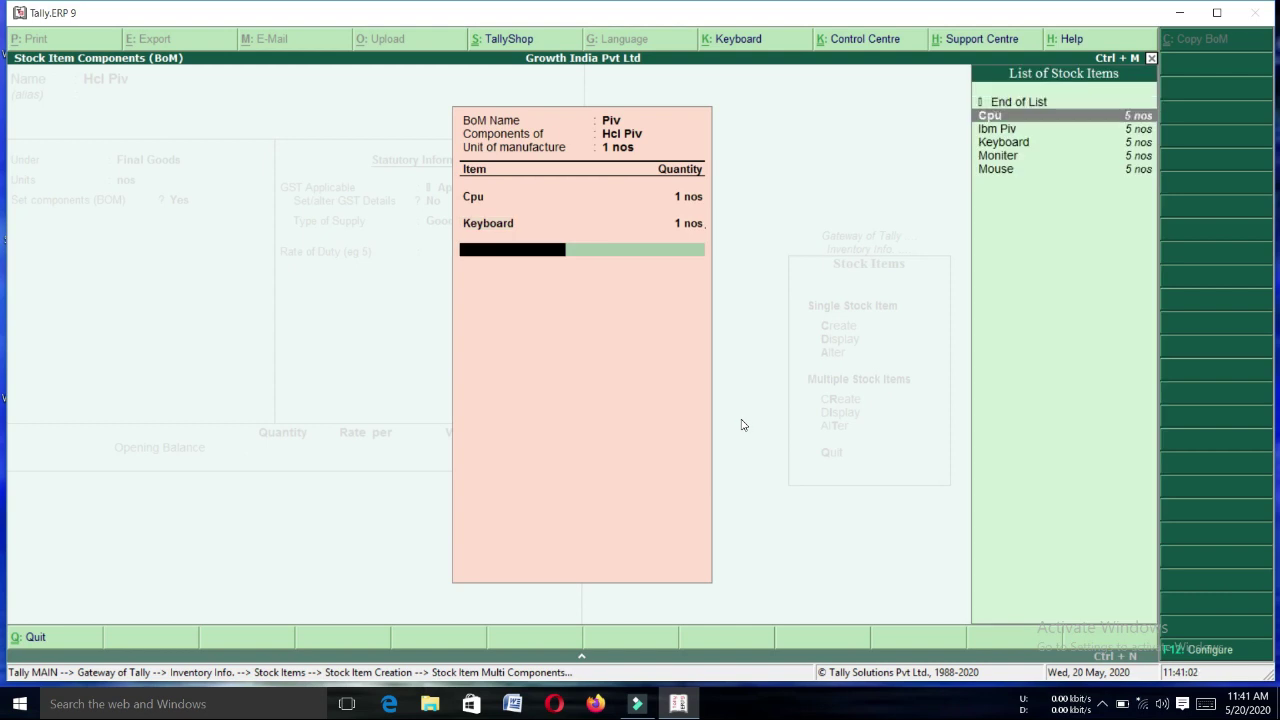
pyautogui.press('Return')
pyautogui.write('1')
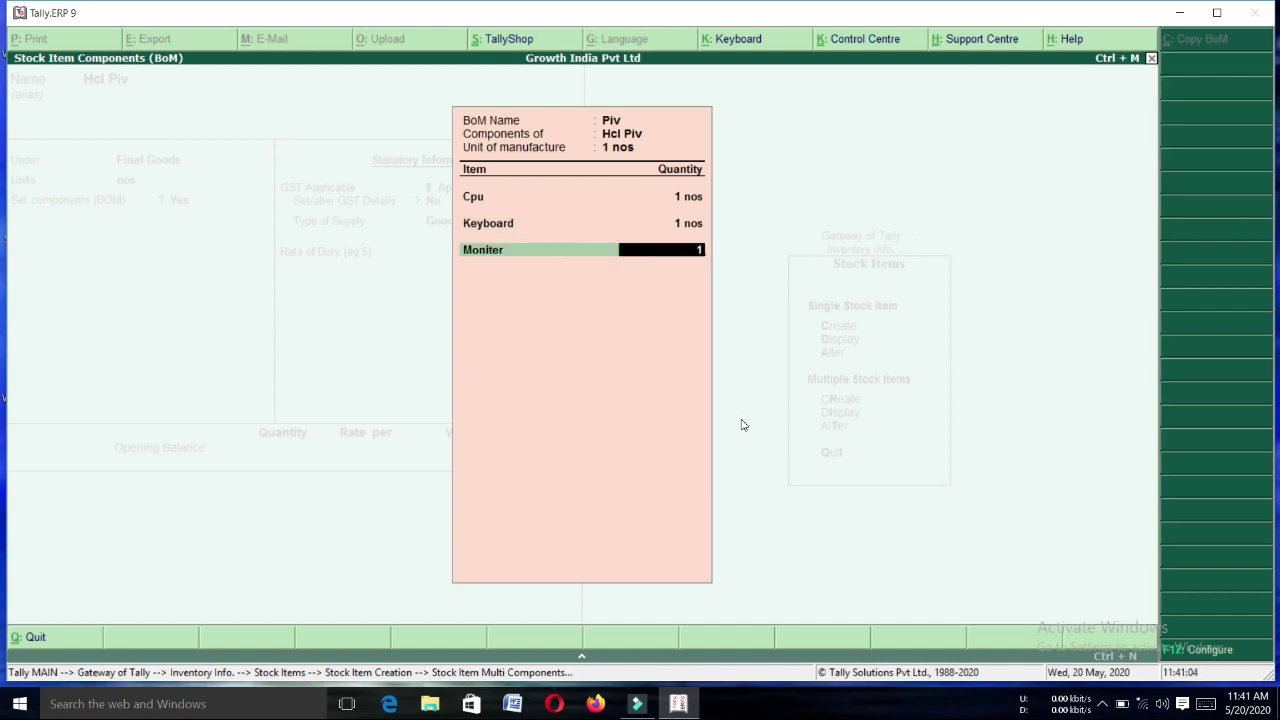
pyautogui.press('Return')
# Add Mouse to the Piv BOM with a quantity of 1 nos and finish the BOM list.
pyautogui.press('Down')
pyautogui.press('Down')
pyautogui.press('Down')
pyautogui.press('Down')
pyautogui.press('Down')
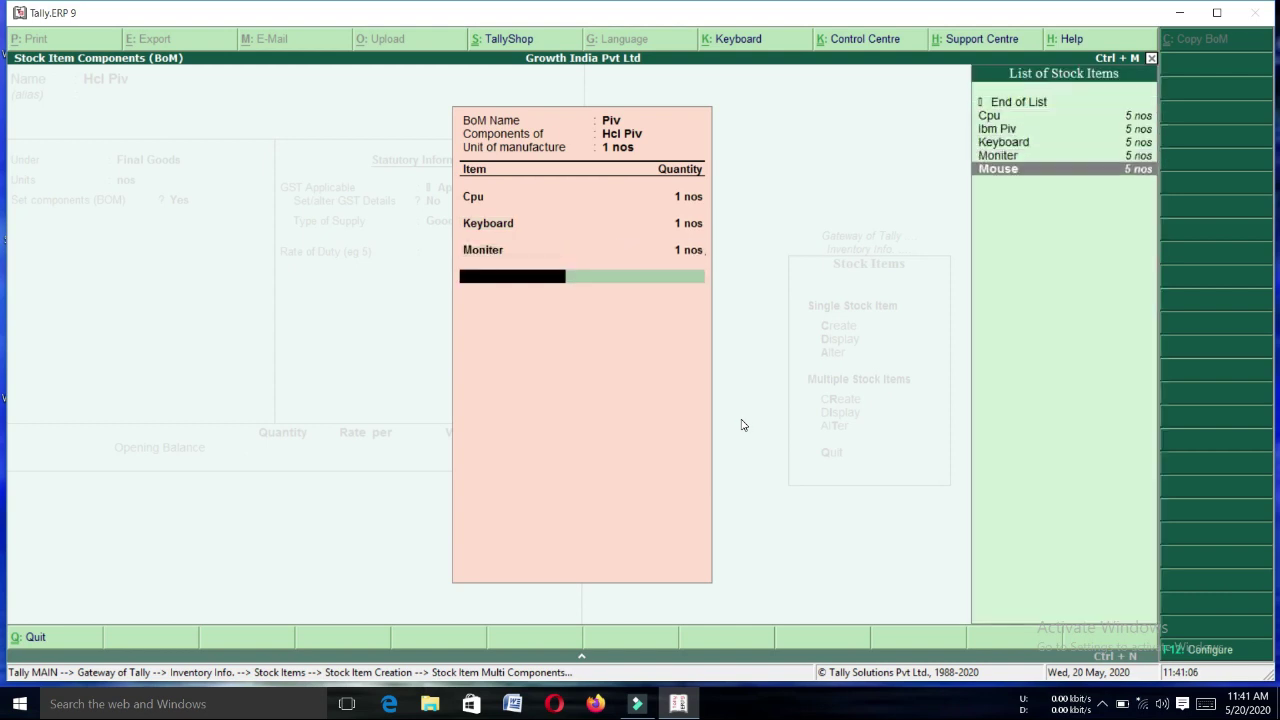
pyautogui.press('Return')
pyautogui.write('1')
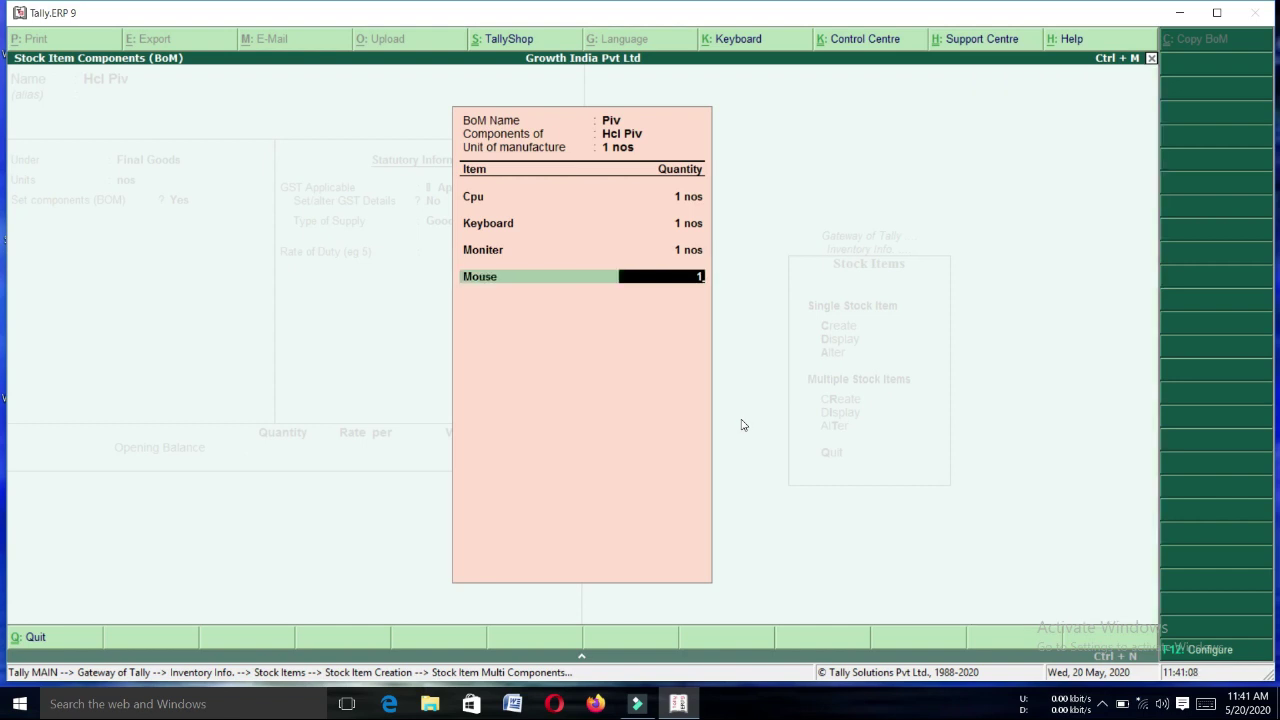
pyautogui.press('Return')
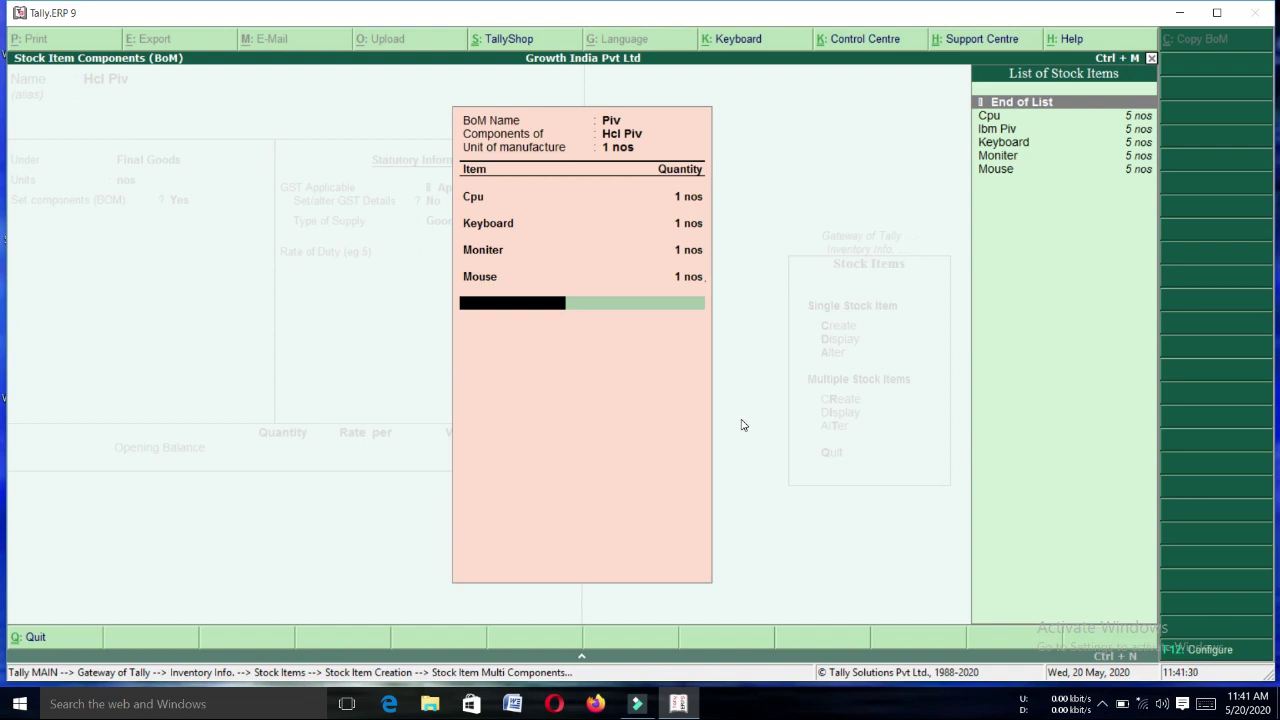
pyautogui.press('Return')
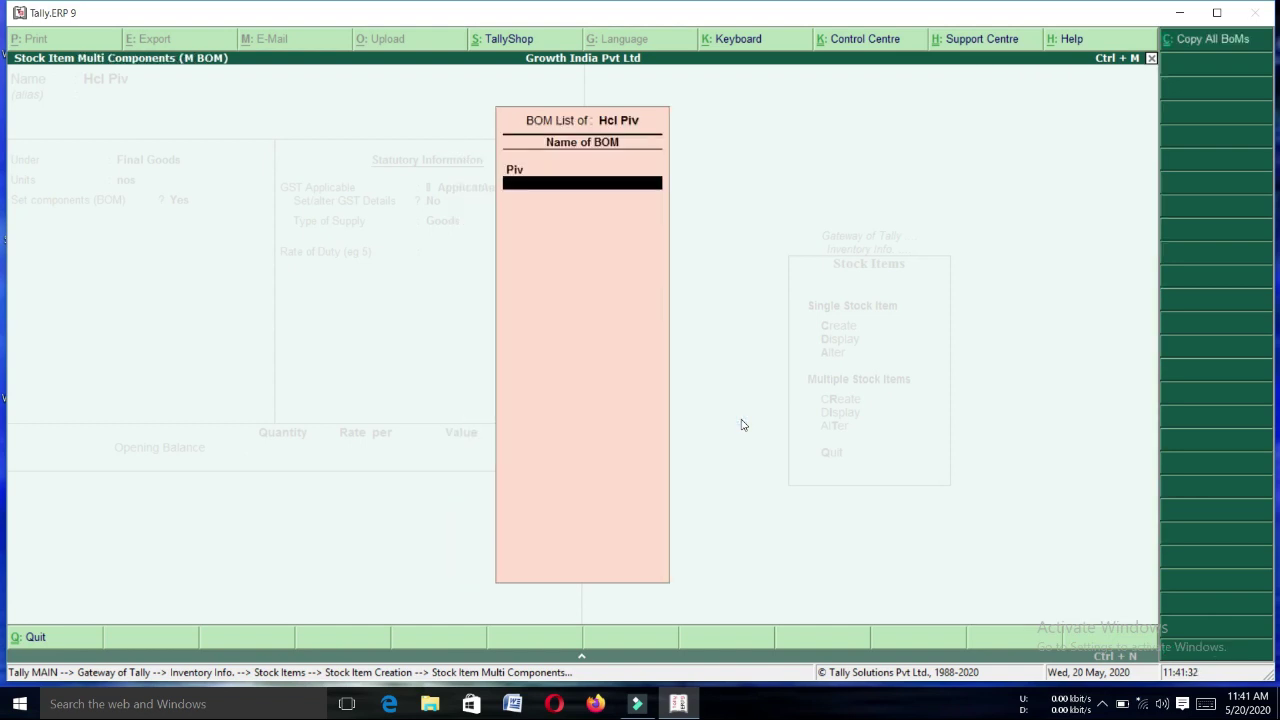
pyautogui.press('Return')
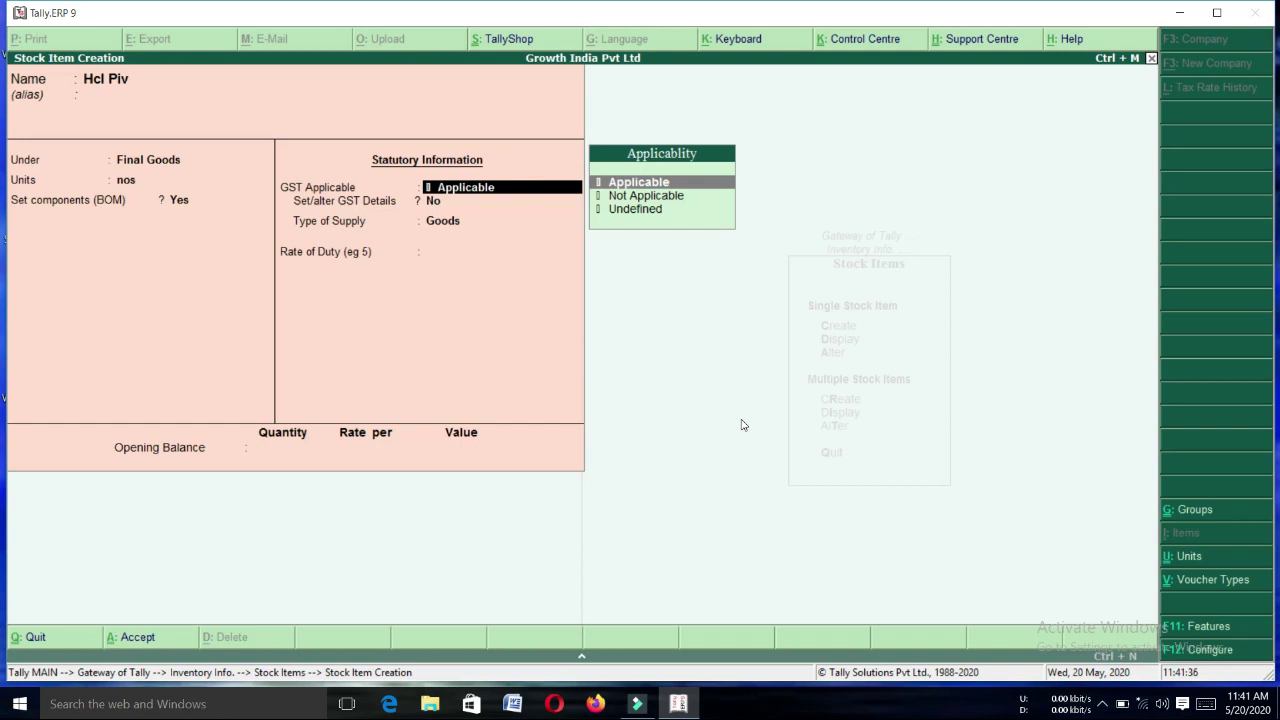
# Keep GST applicable, set Set/alter GST Details to Yes, and make Hcl Piv Taxable with 18% integrated tax and Goods as supply type.
pyautogui.press('Return')
pyautogui.write('y')
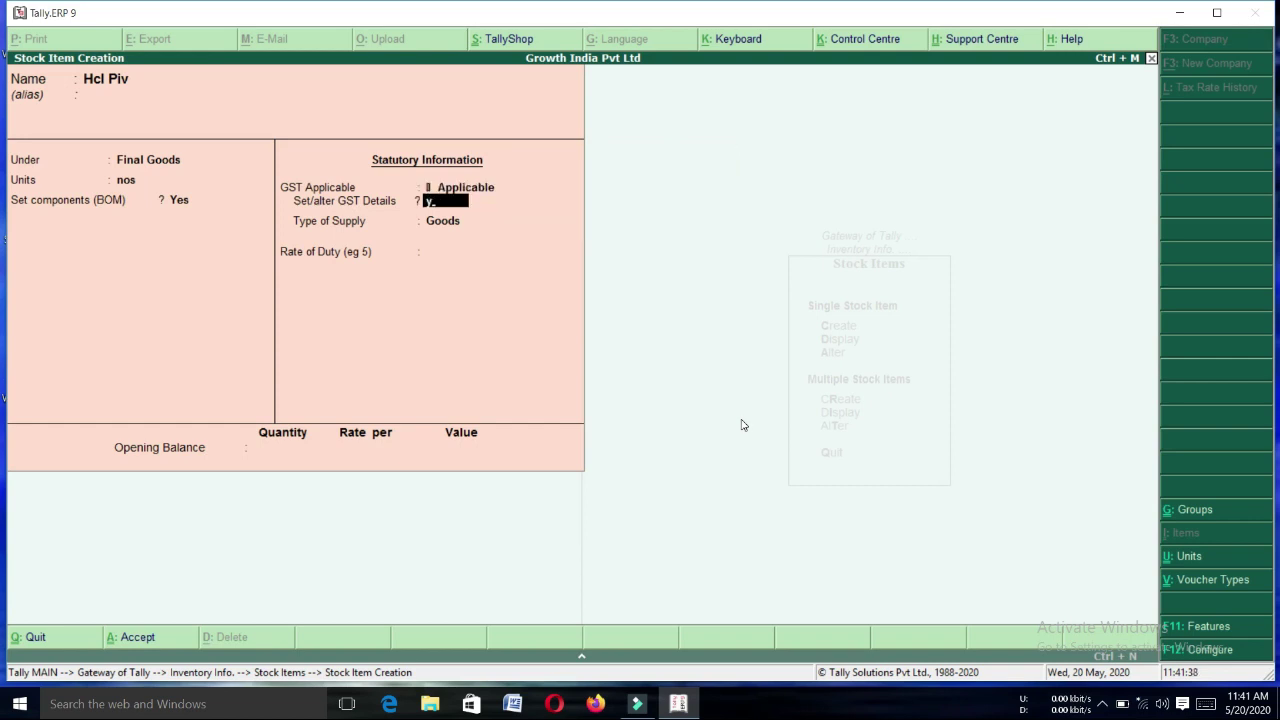
pyautogui.press('Return')
pyautogui.press('Return')
pyautogui.press('Down')
pyautogui.press('Down')
pyautogui.press('Down')
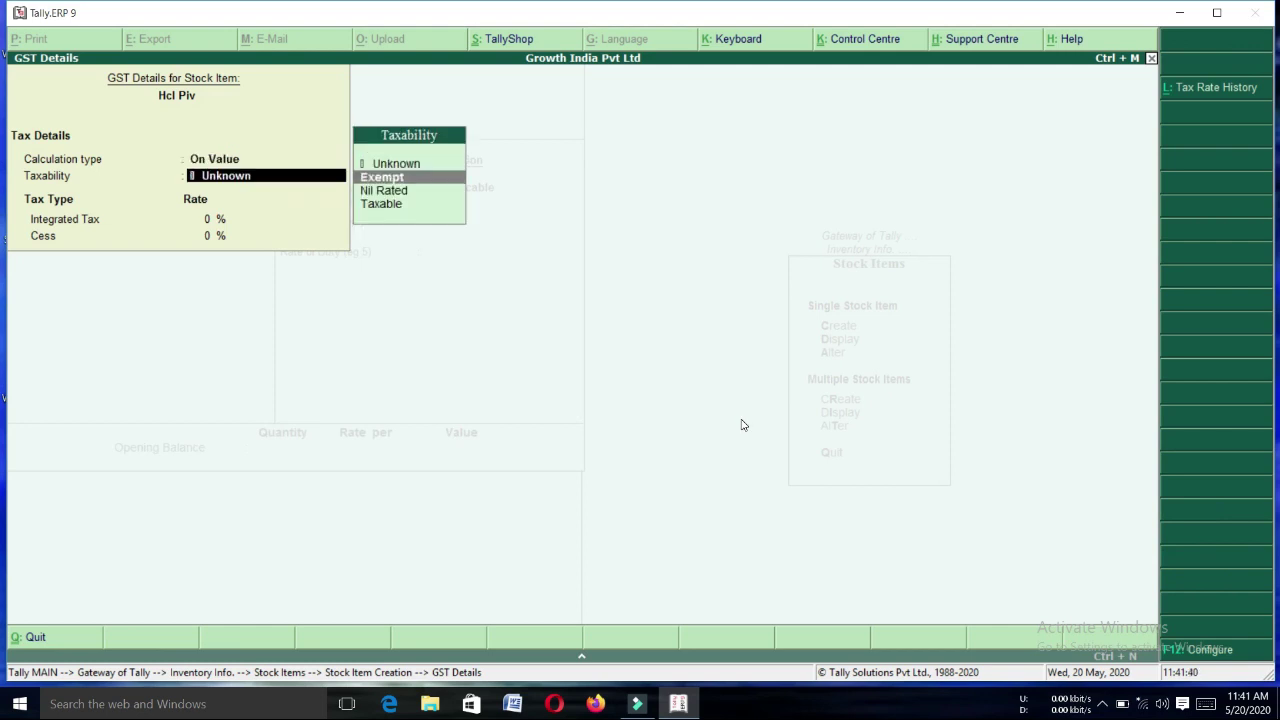
pyautogui.press('Return')
pyautogui.write('18')
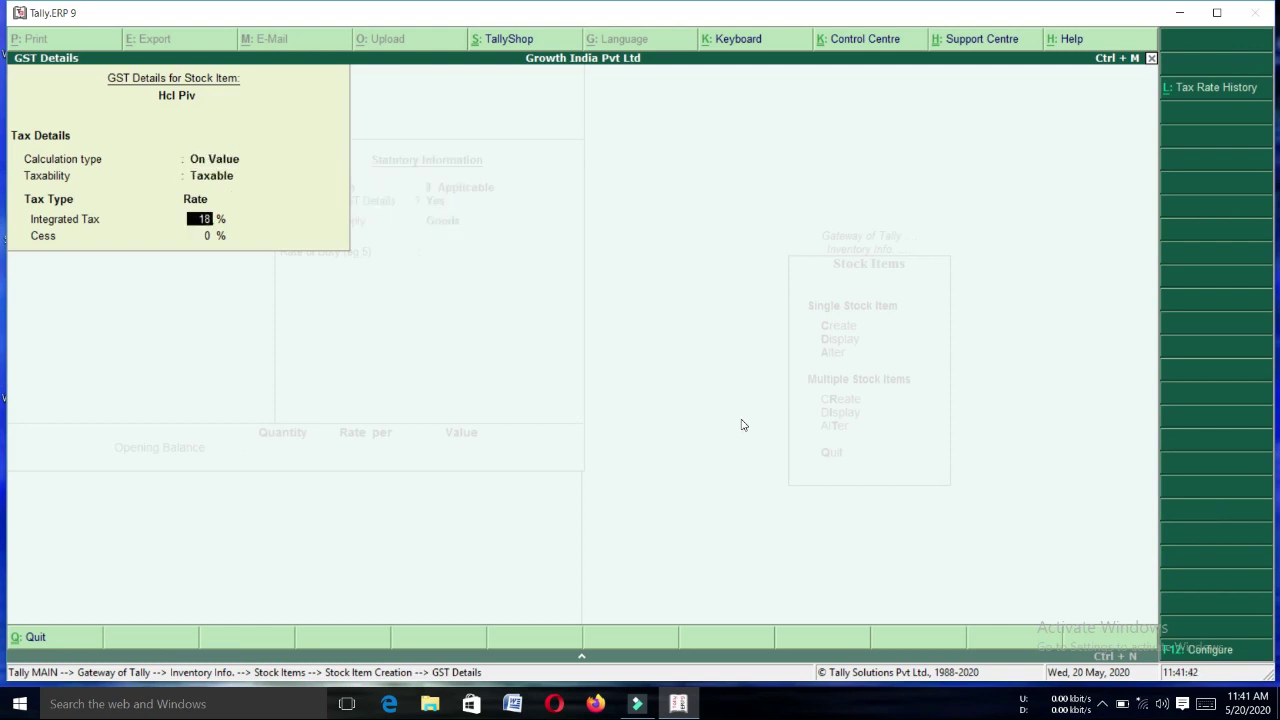
pyautogui.press('Return')
pyautogui.press('Return')
pyautogui.press('Return')
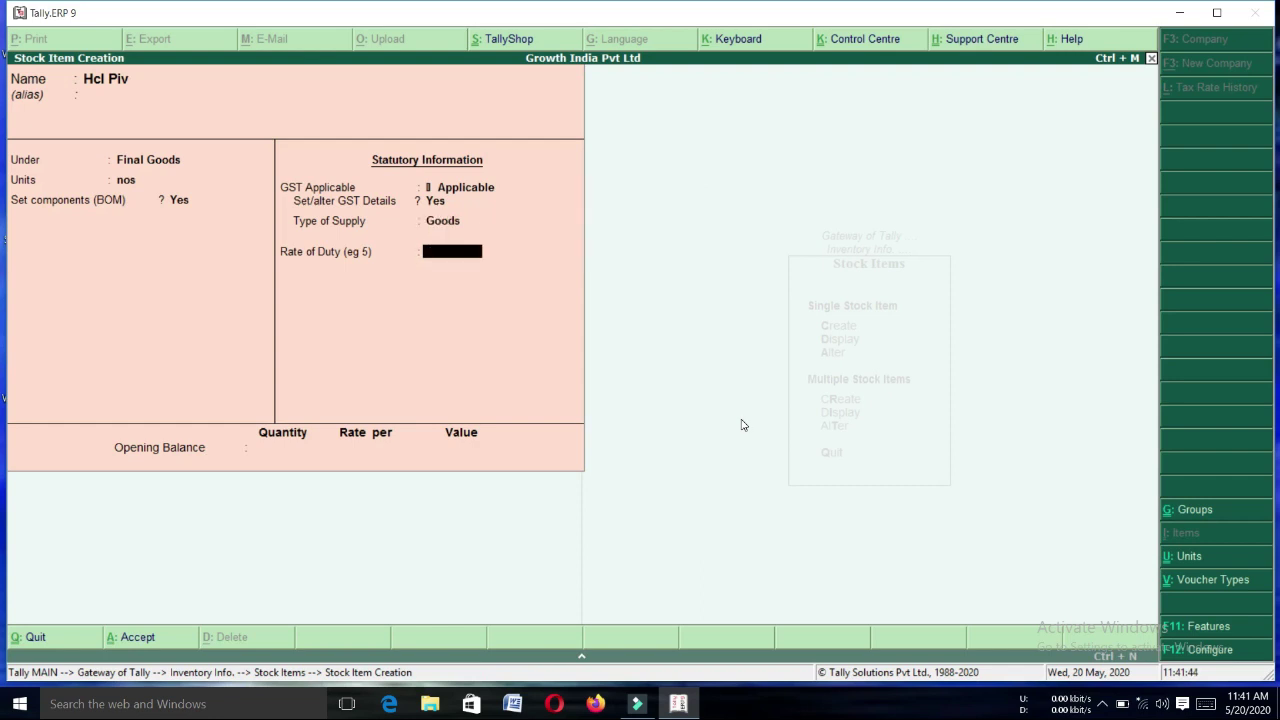
# Save the Hcl Piv stock item without entering a duty rate or opening balance.
pyautogui.press('Return')
pyautogui.press('Return')
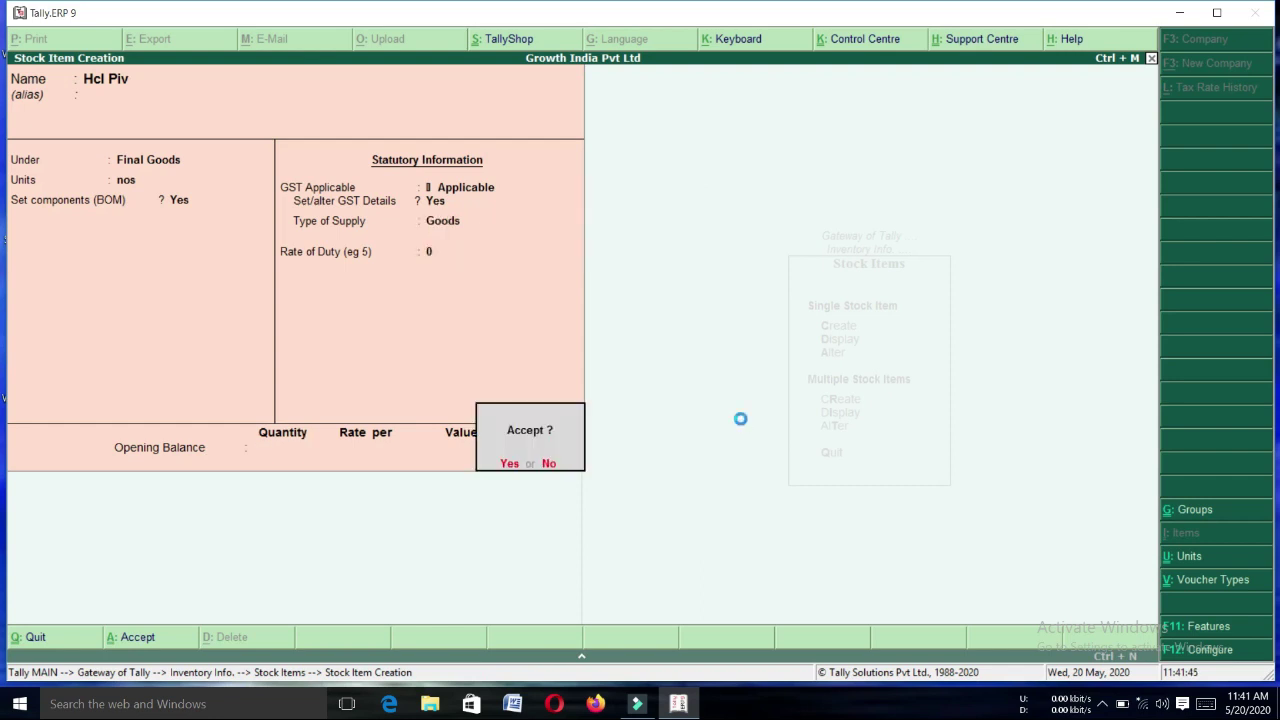
pyautogui.press('Return')
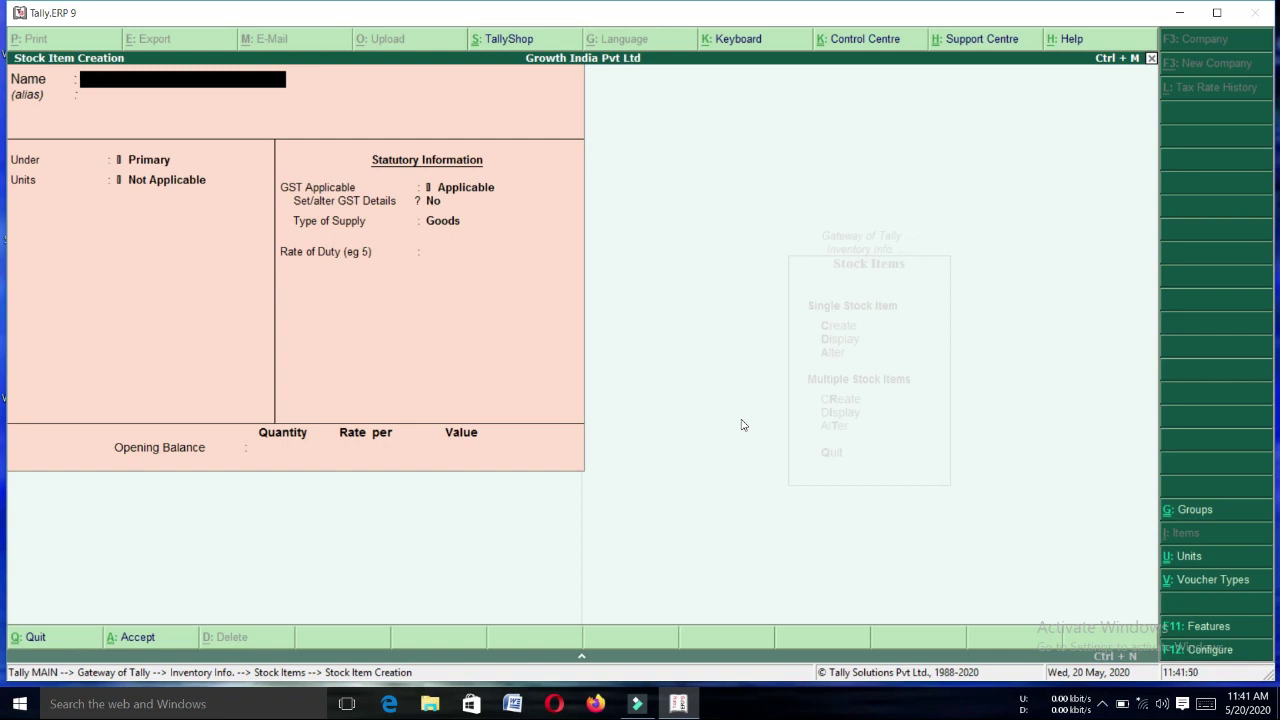
# Leave stock item creation and start a new inventory voucher type named Manufacturing Journal without an alias.
pyautogui.press('Escape')
pyautogui.press('Return')
pyautogui.press('Escape')
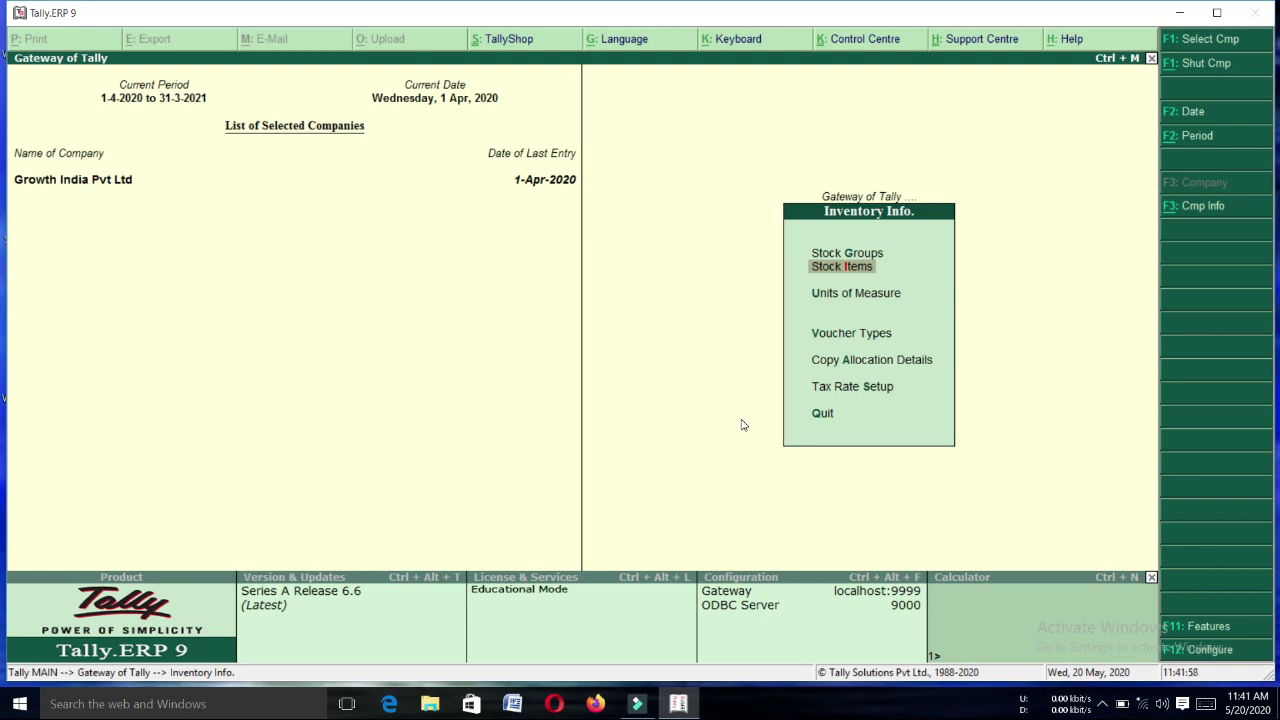
pyautogui.press('Down')
pyautogui.press('Down')
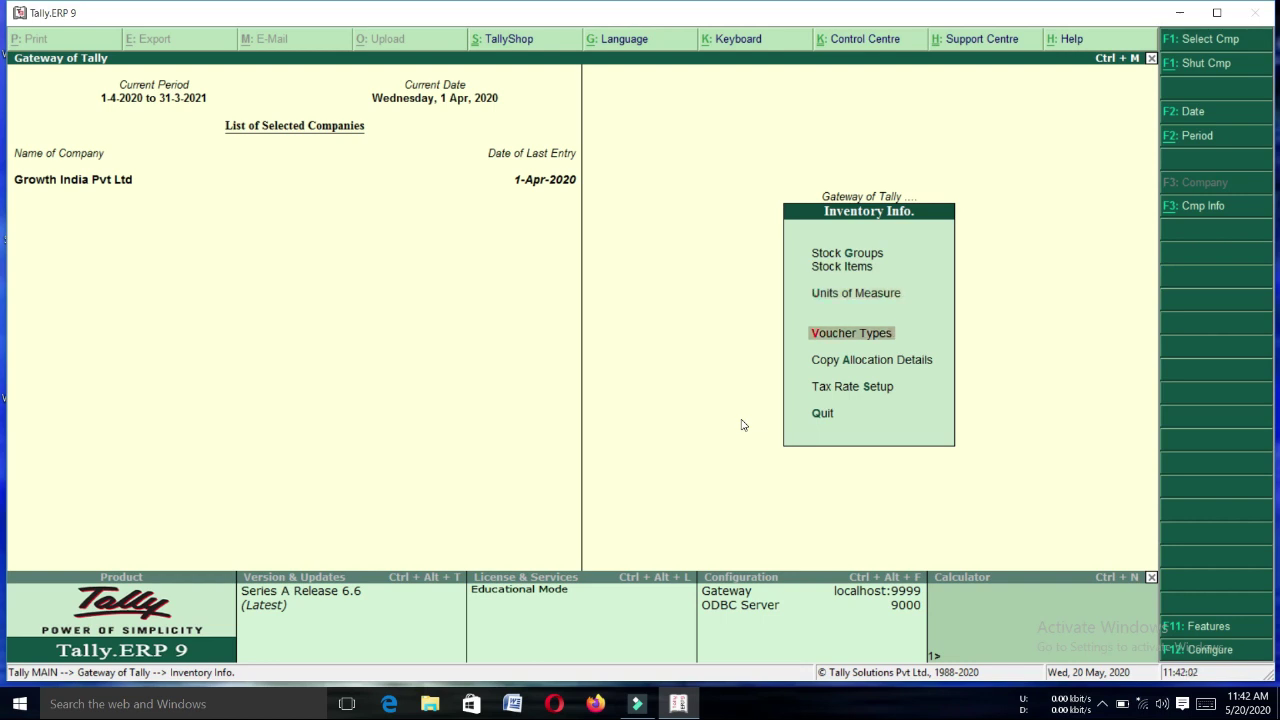
pyautogui.press('Return')
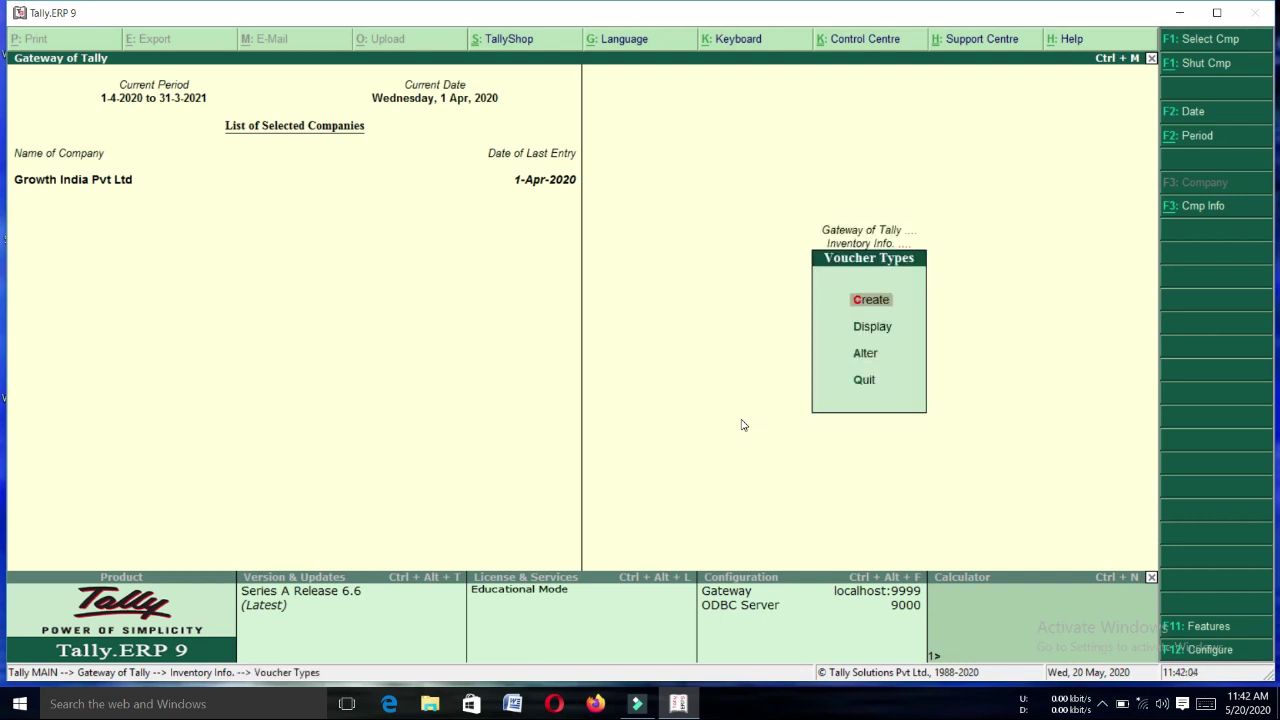
pyautogui.press('Return')
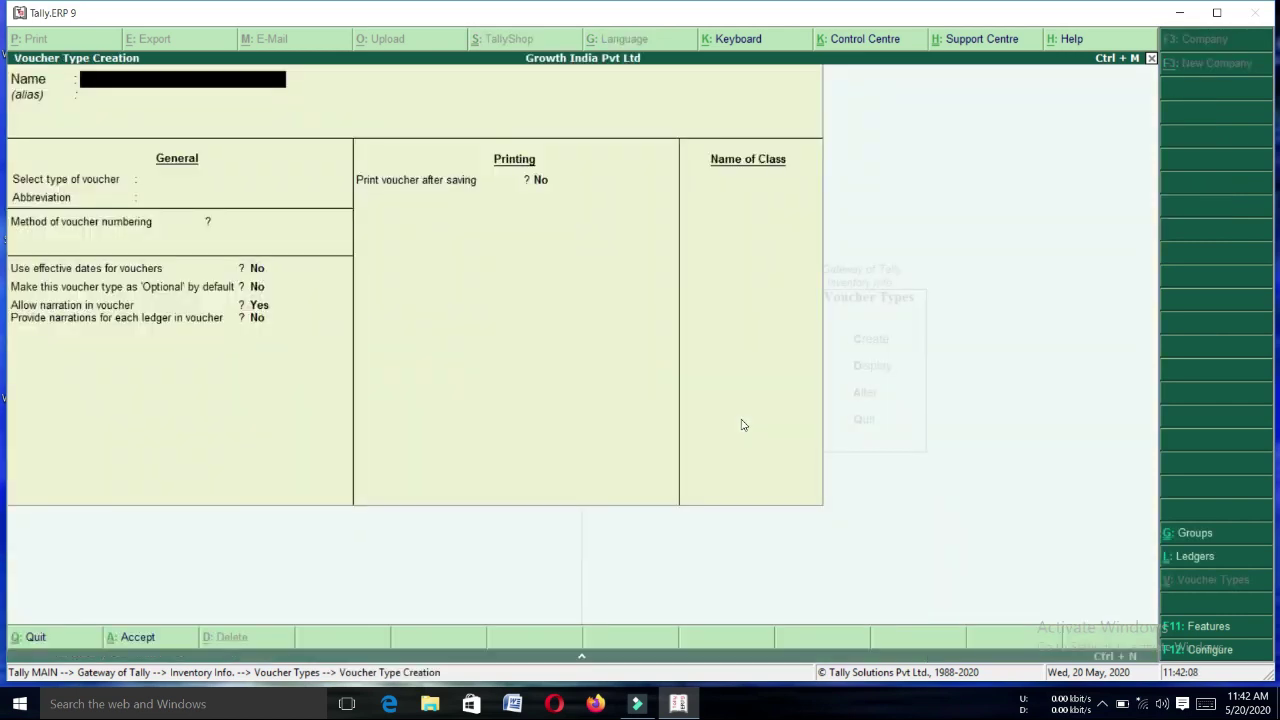
pyautogui.write('Manufacturing Journal')
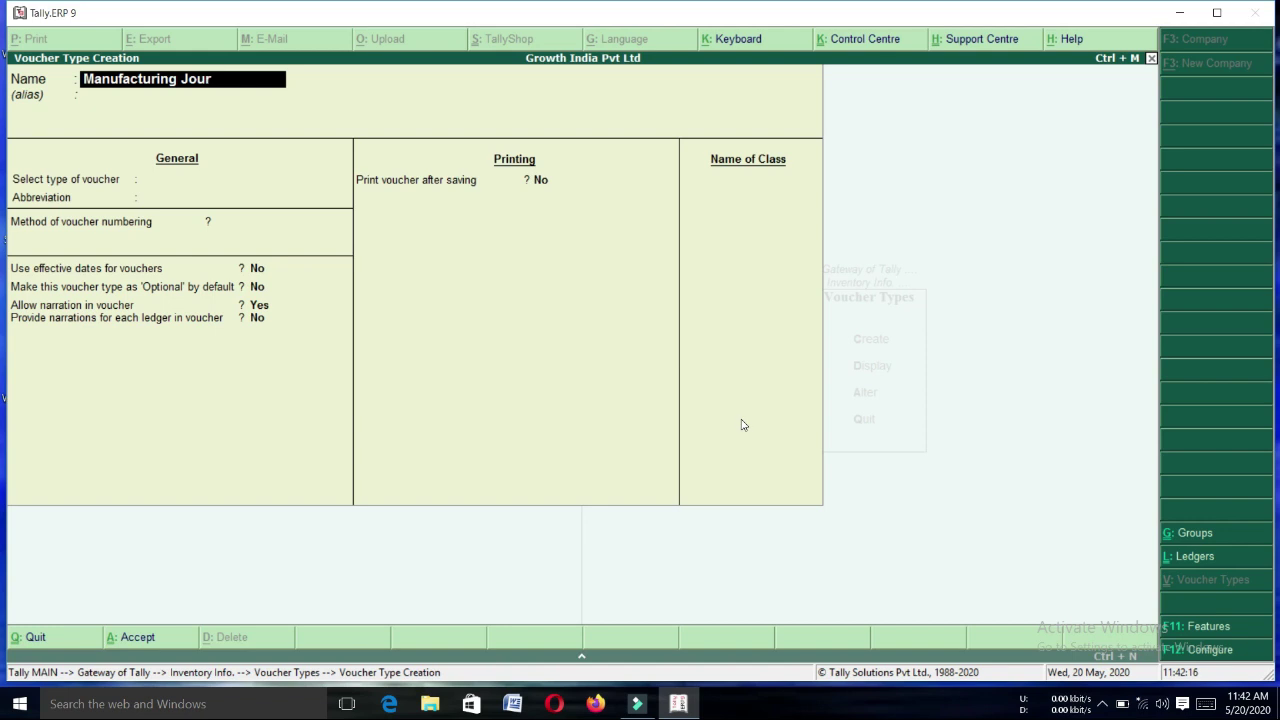
pyautogui.press('Return')
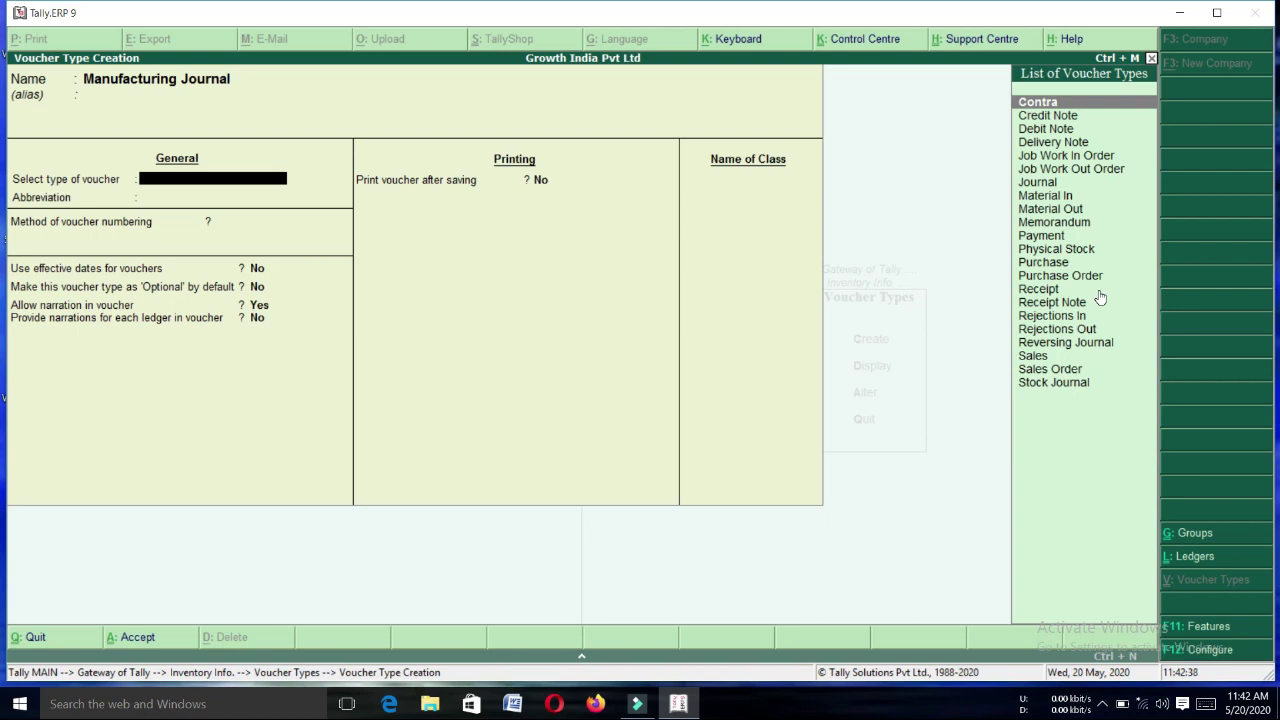
# Select Stock Journal as the type of voucher for Manufacturing Journal.
pyautogui.write('S')
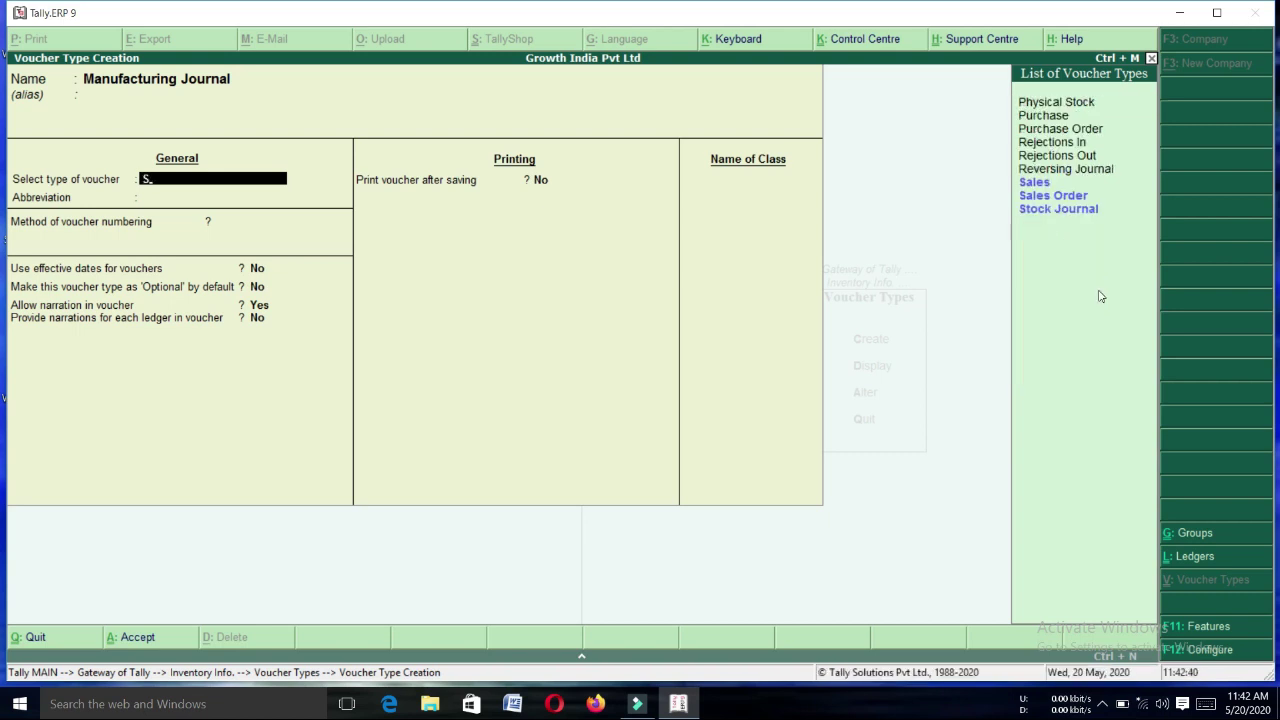
pyautogui.press('Down')
pyautogui.press('Down')
pyautogui.press('Return')
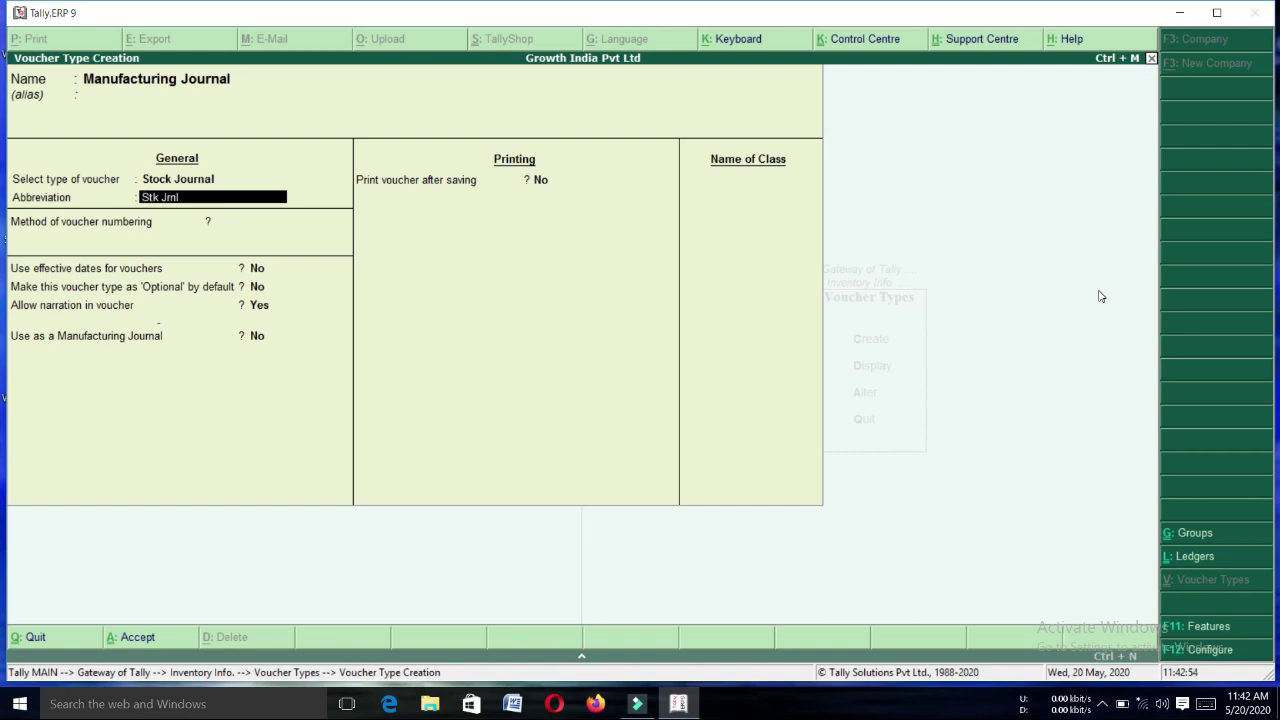
# Keep the Stk Jrnl abbreviation and automatic numbering, enable use as a Manufacturing Journal, and save the voucher type.
pyautogui.press('Return')
pyautogui.click(55, 338)
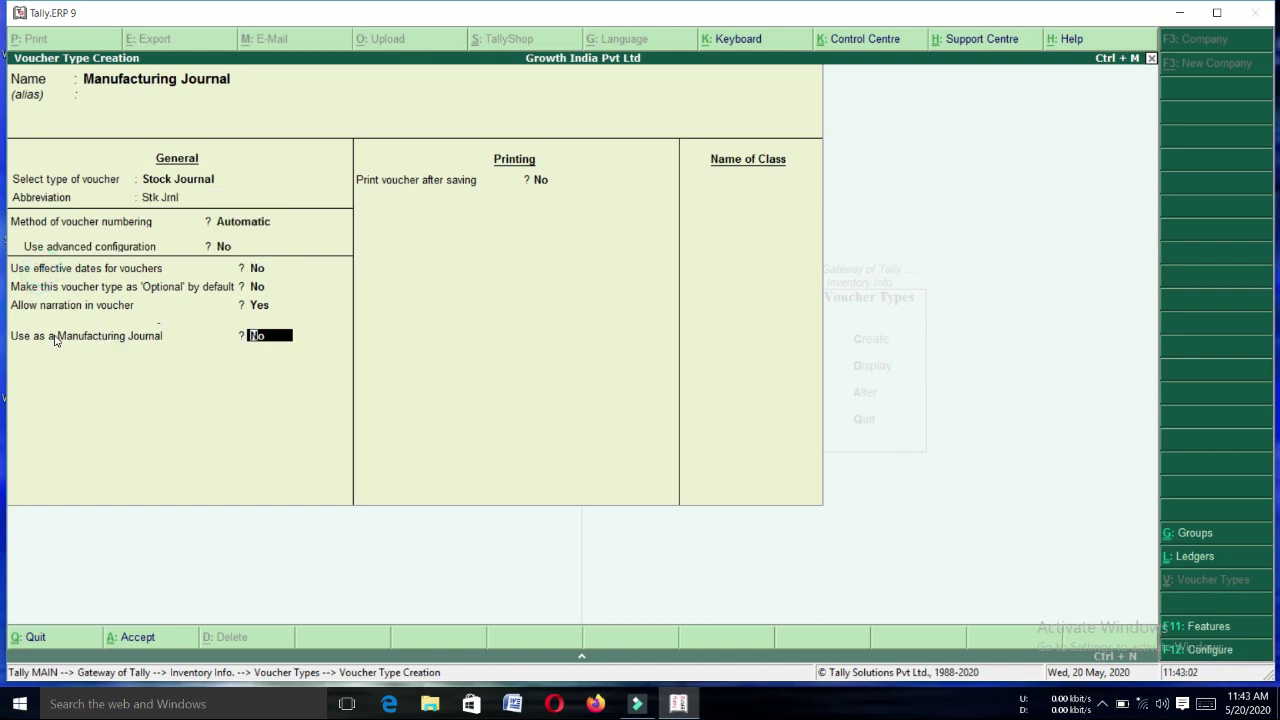
pyautogui.write('y')
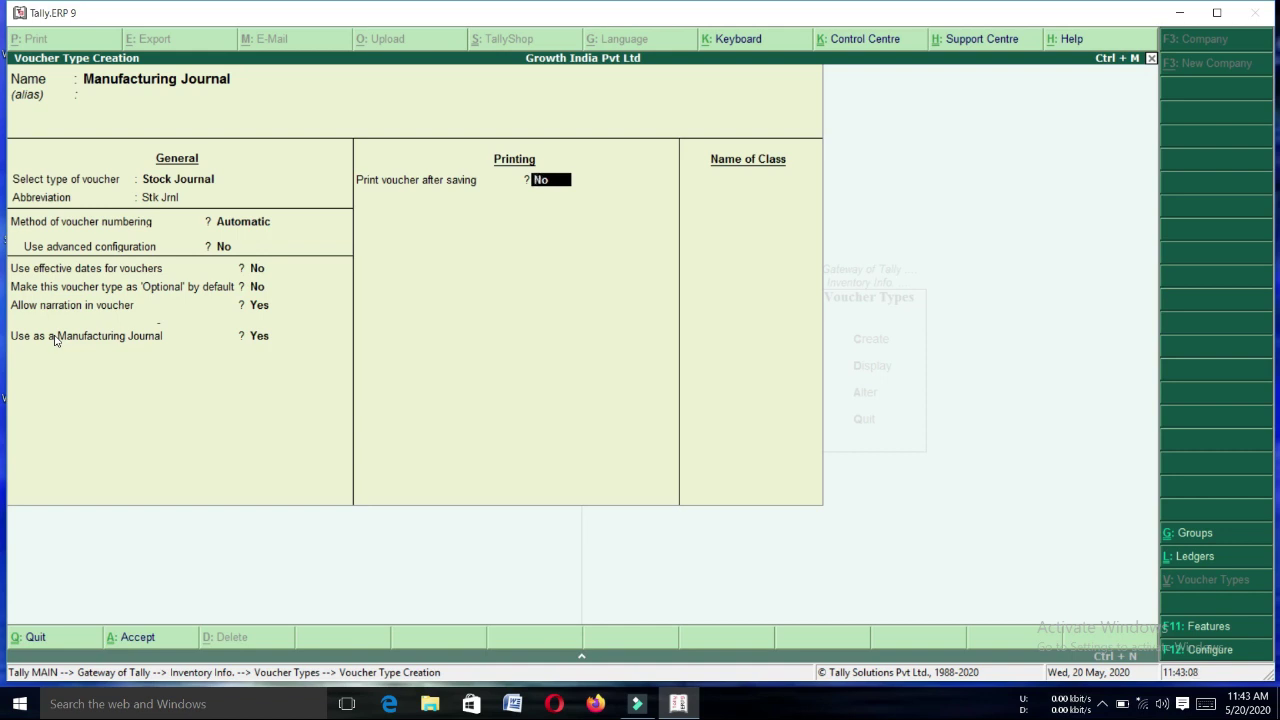
pyautogui.press('Return')
pyautogui.press('Return')
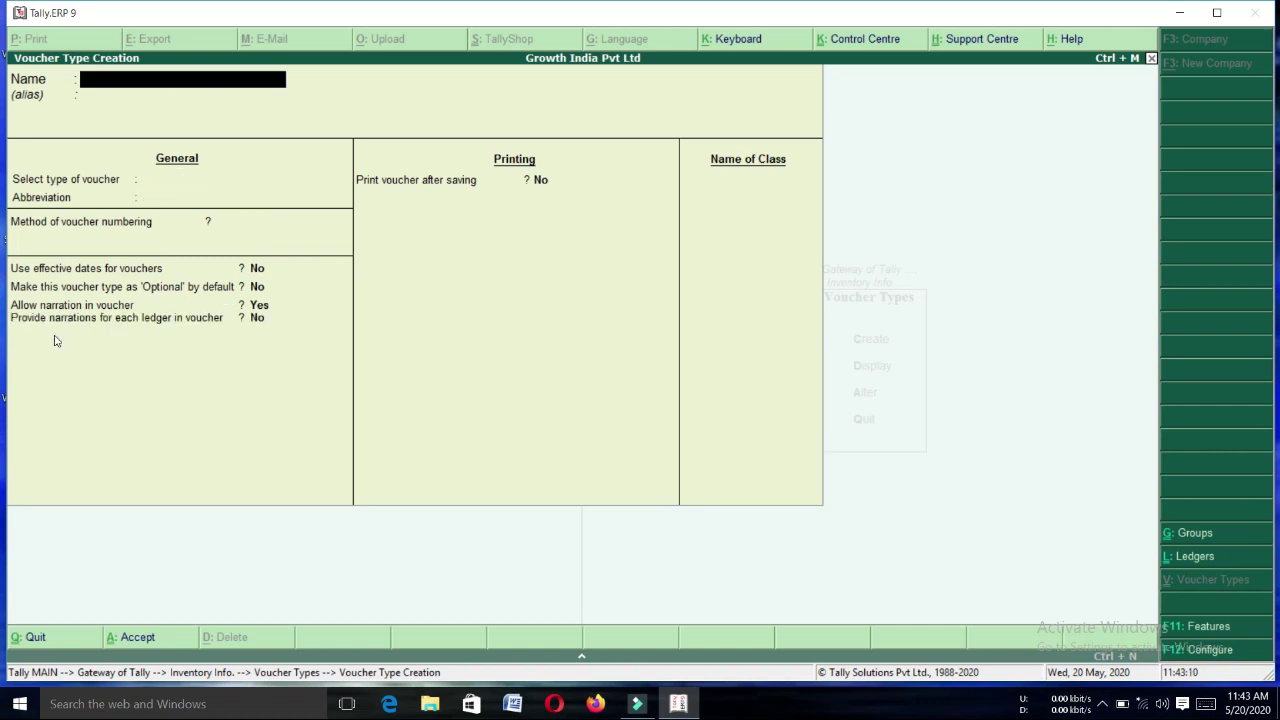
# Leave voucher type creation and start a purchase voucher with supplier invoice number 456 dated 1-Apr-2020.
pyautogui.press('Escape')
pyautogui.press('Return')
pyautogui.press('Escape')
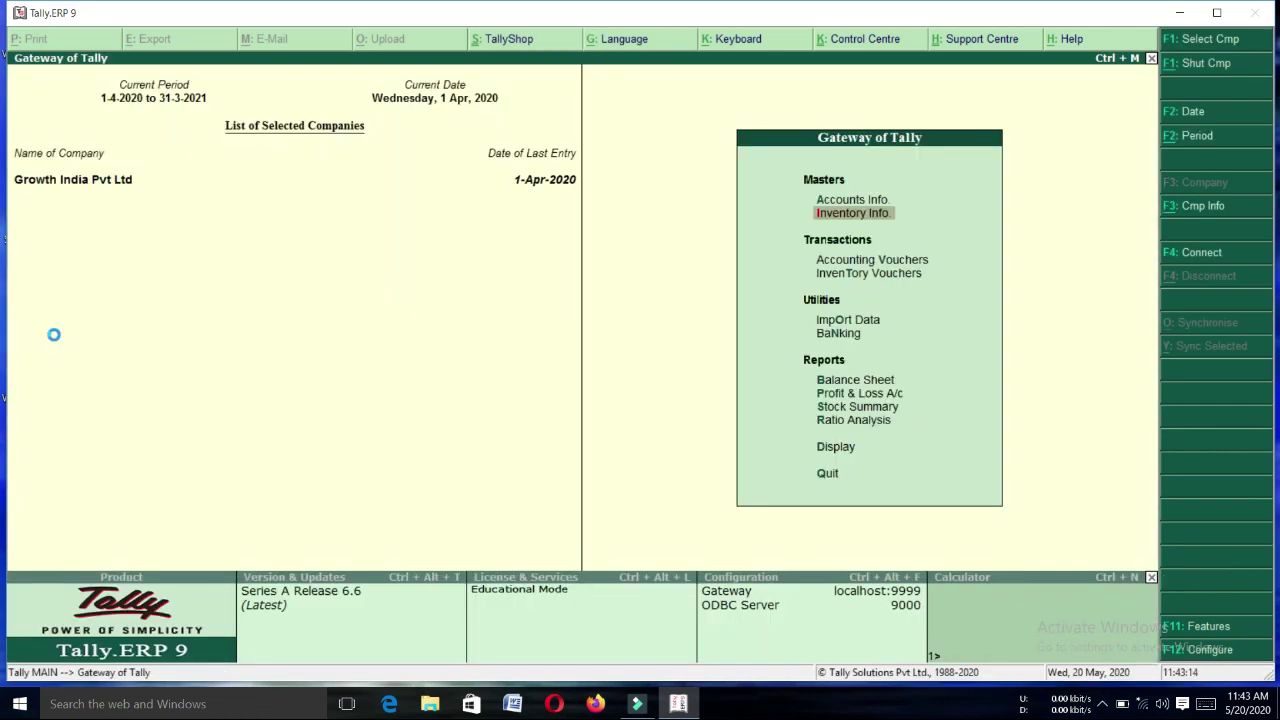
pyautogui.press('v')
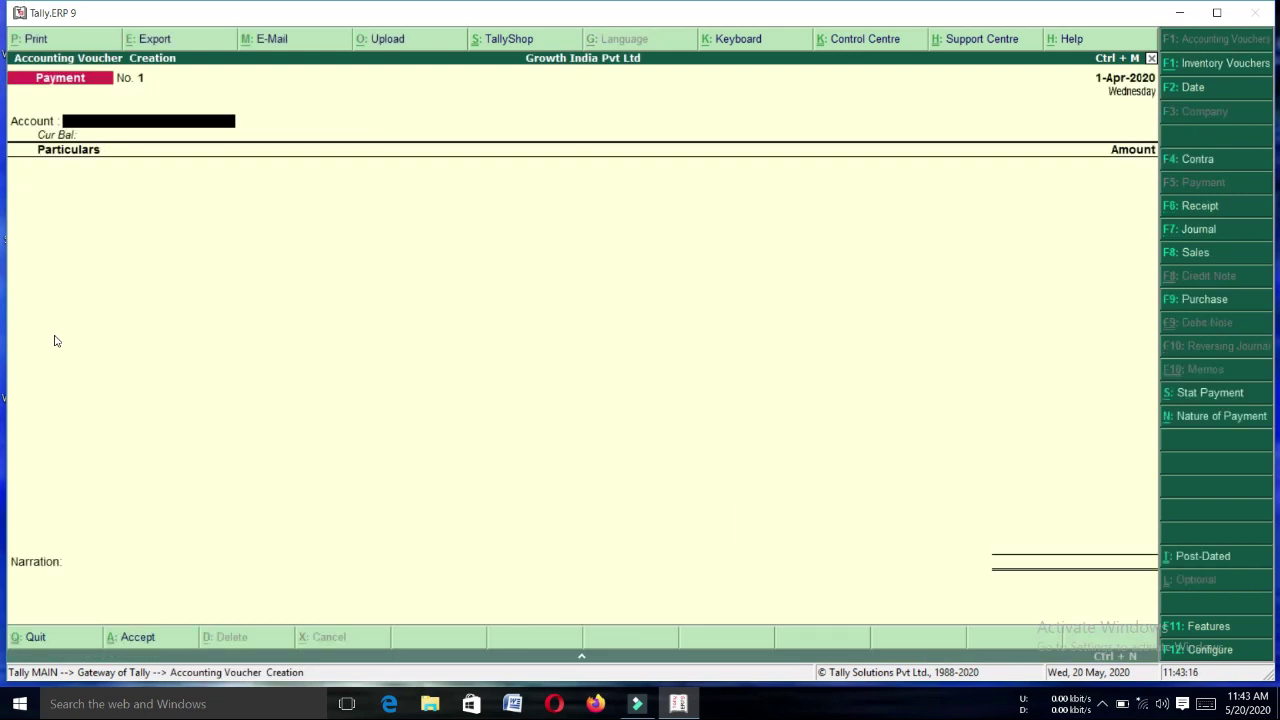
pyautogui.click(1211, 299)
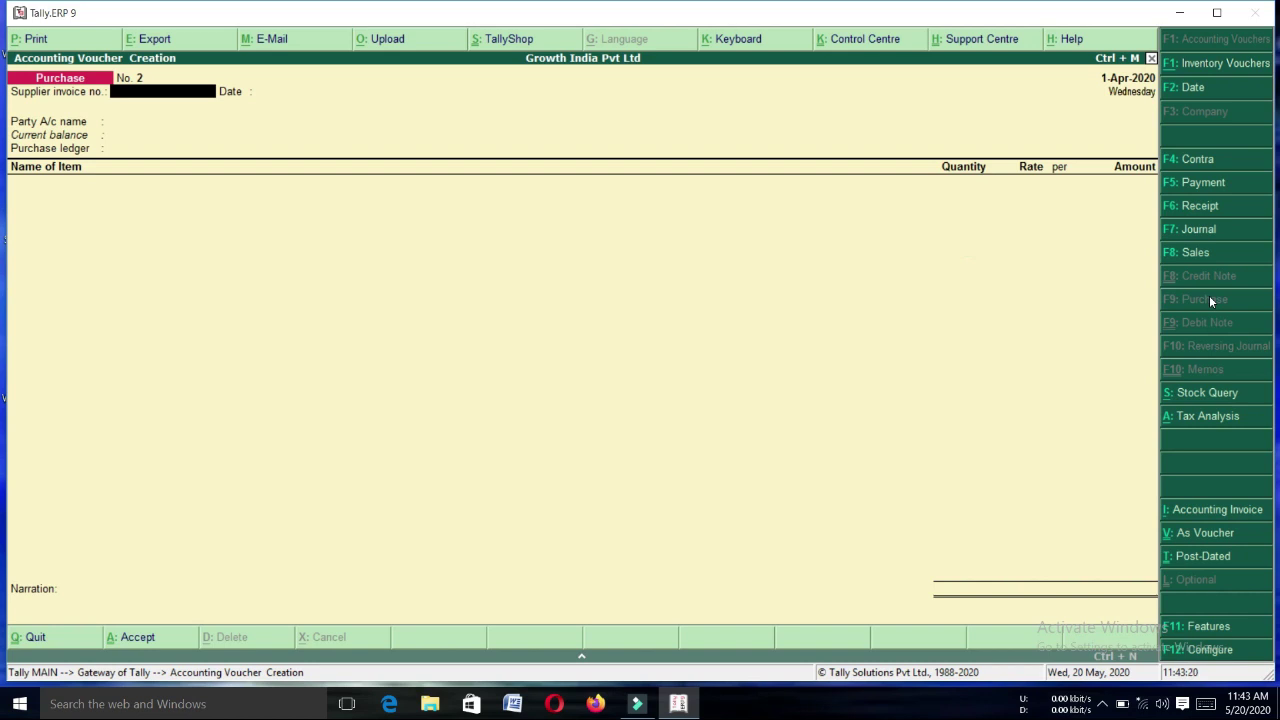
pyautogui.write('456')
pyautogui.press('Return')
pyautogui.press('Return')
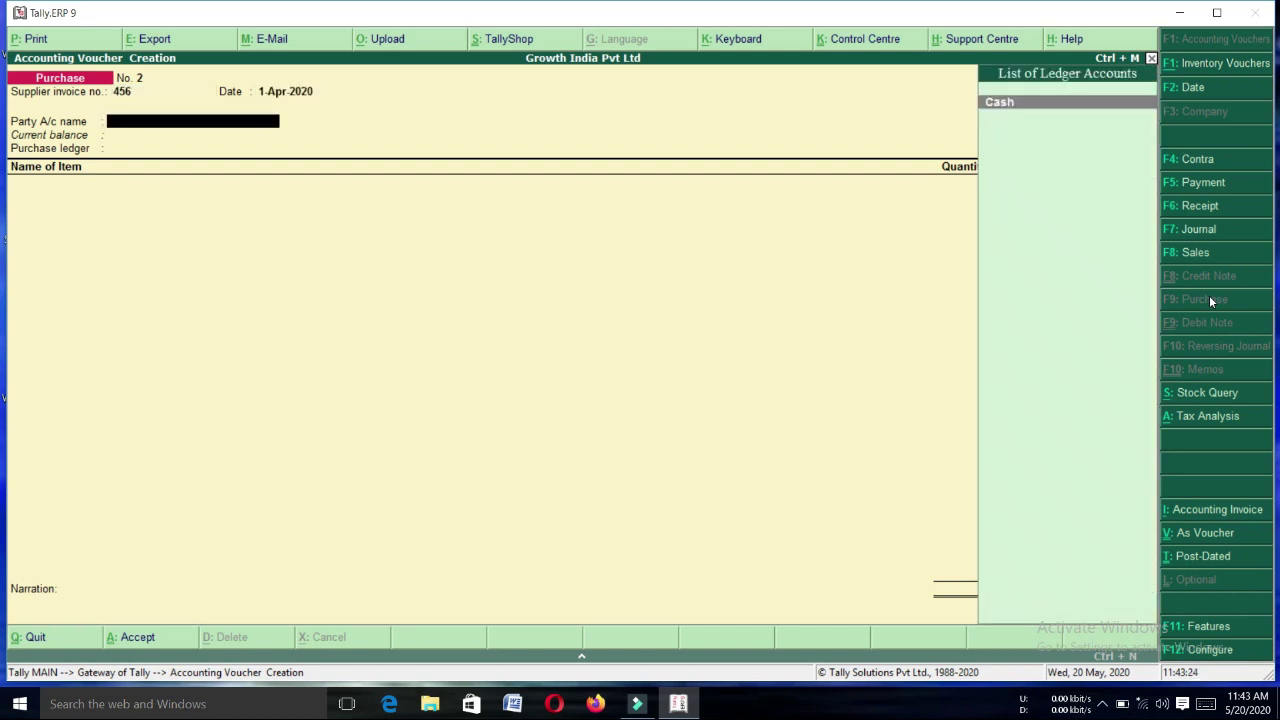
# Choose Cash as the party, keep its supplier details as Unregistered in Uttarakhand, and select the Purchase ledger.
pyautogui.press('Return')
pyautogui.press('Return')
pyautogui.press('Return')
pyautogui.press('Return')
pyautogui.press('Return')
pyautogui.press('Return')
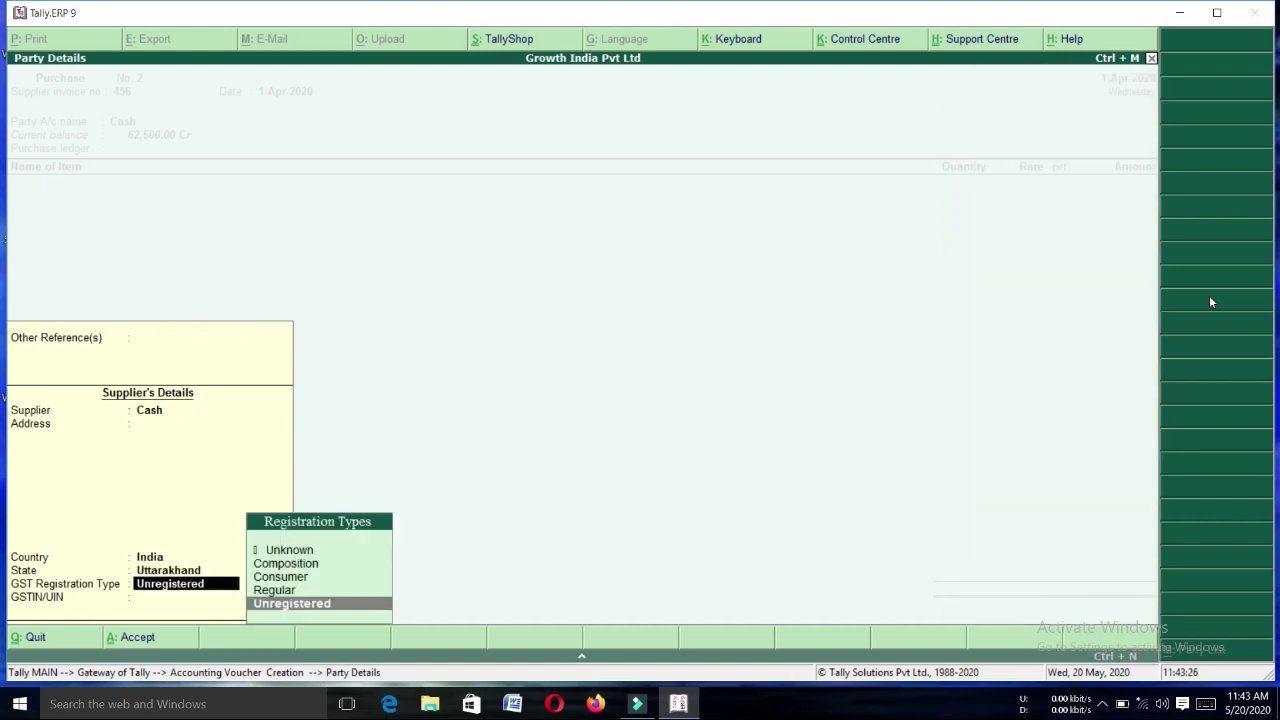
pyautogui.press('Return')
pyautogui.press('Return')
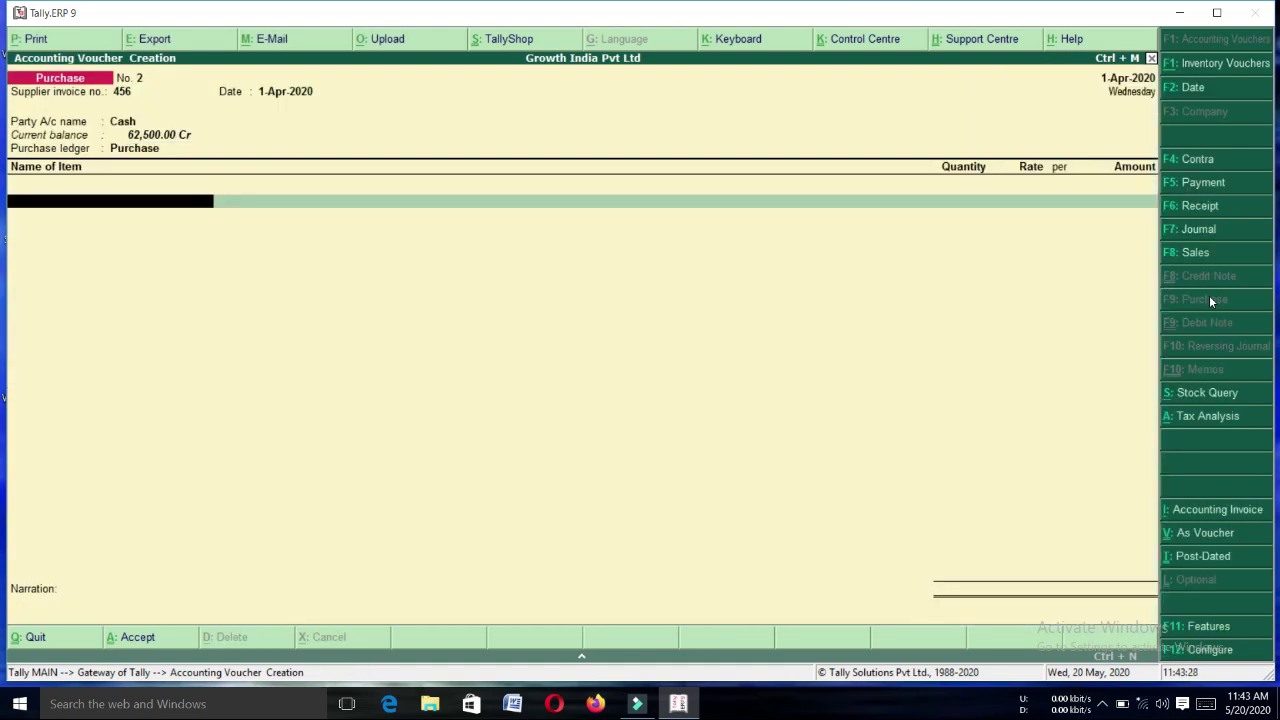
# Add 5 nos of Cpu at a rate of 3,000 to the purchase voucher.
pyautogui.write('C')
pyautogui.press('Return')
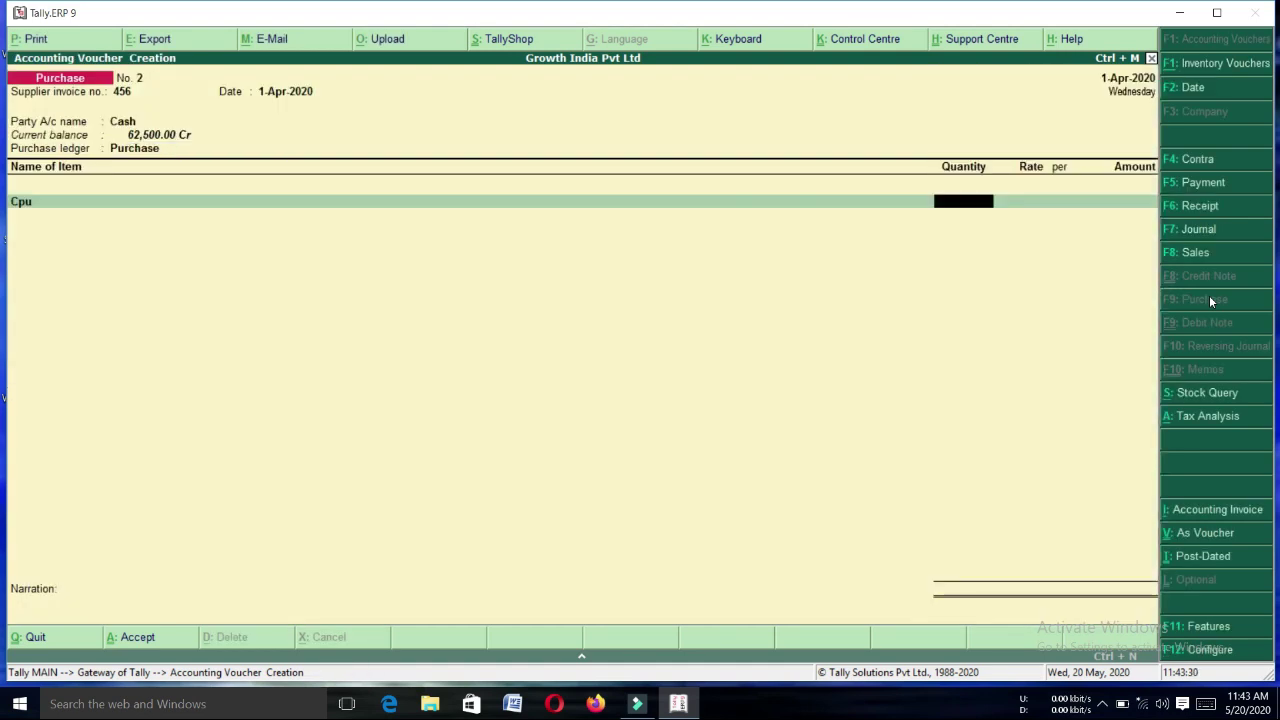
pyautogui.write('5')
pyautogui.press('Return')
pyautogui.press('Return')
pyautogui.press('Return')
pyautogui.press('Return')
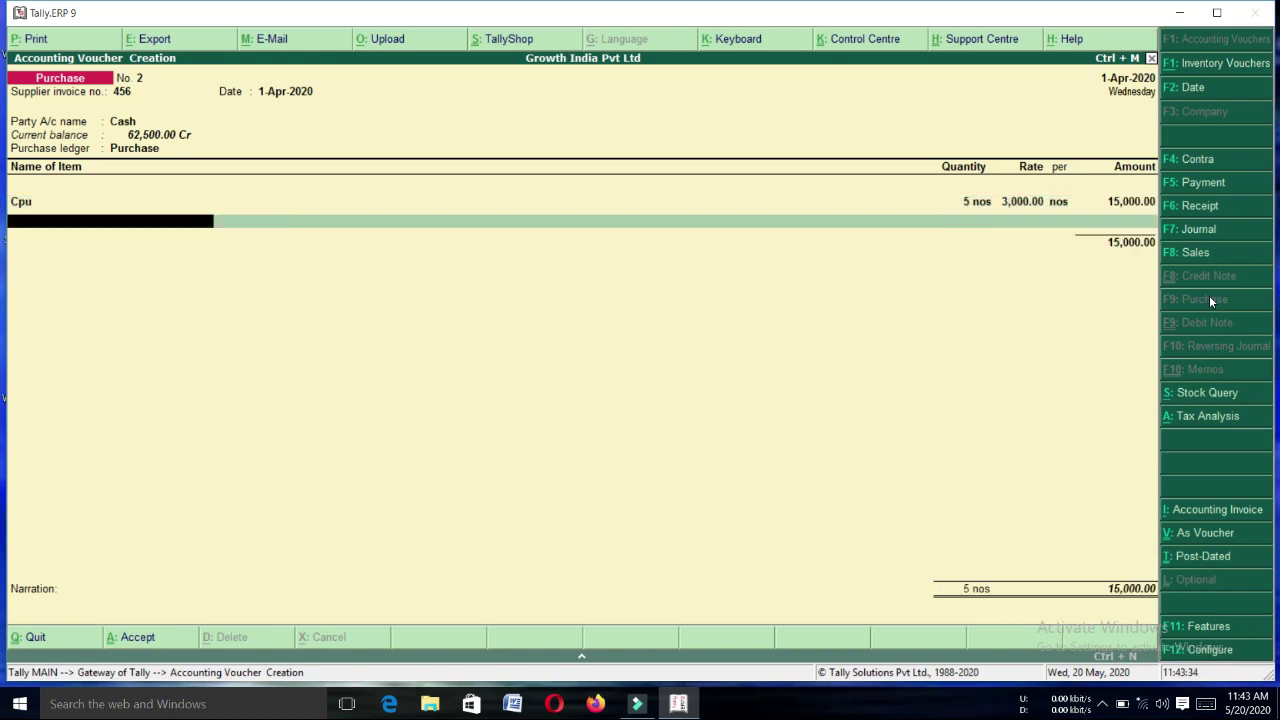
# Add 5 nos of Keyboard at a rate of 500 to the purchase voucher.
pyautogui.write('K')
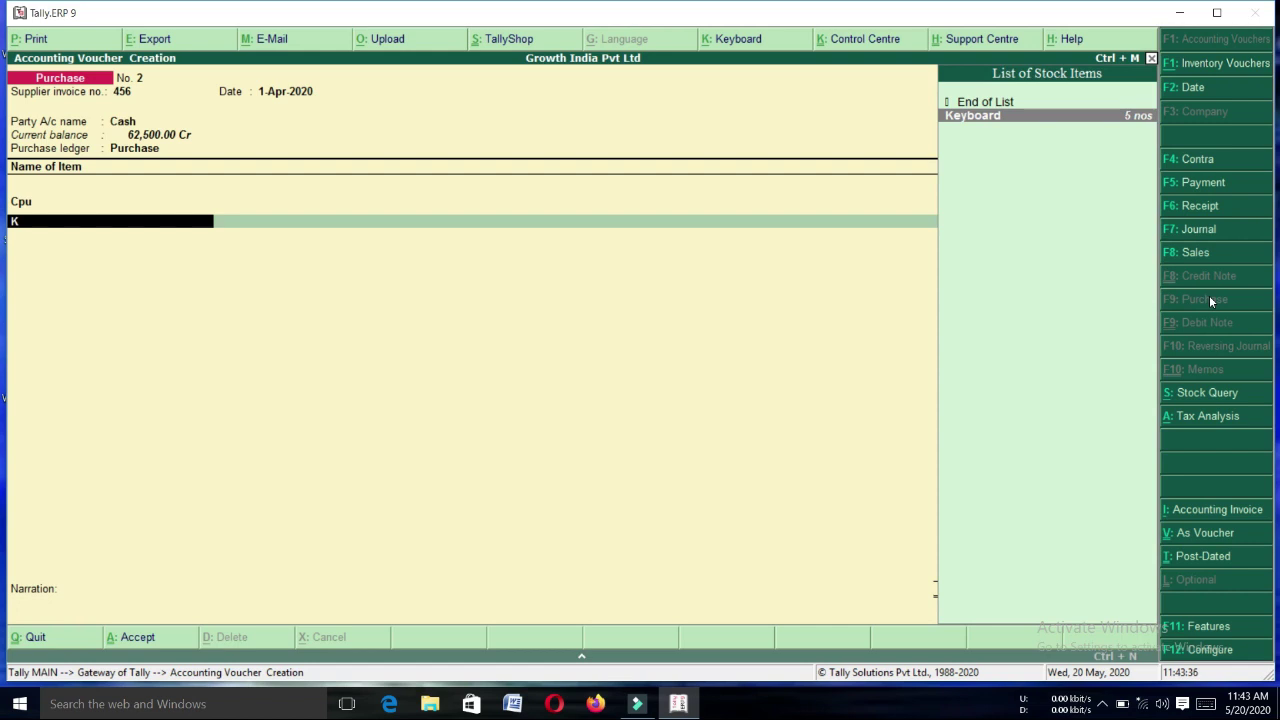
pyautogui.press('Return')
pyautogui.write('5')
pyautogui.press('Return')
pyautogui.write('500')
pyautogui.press('Return')
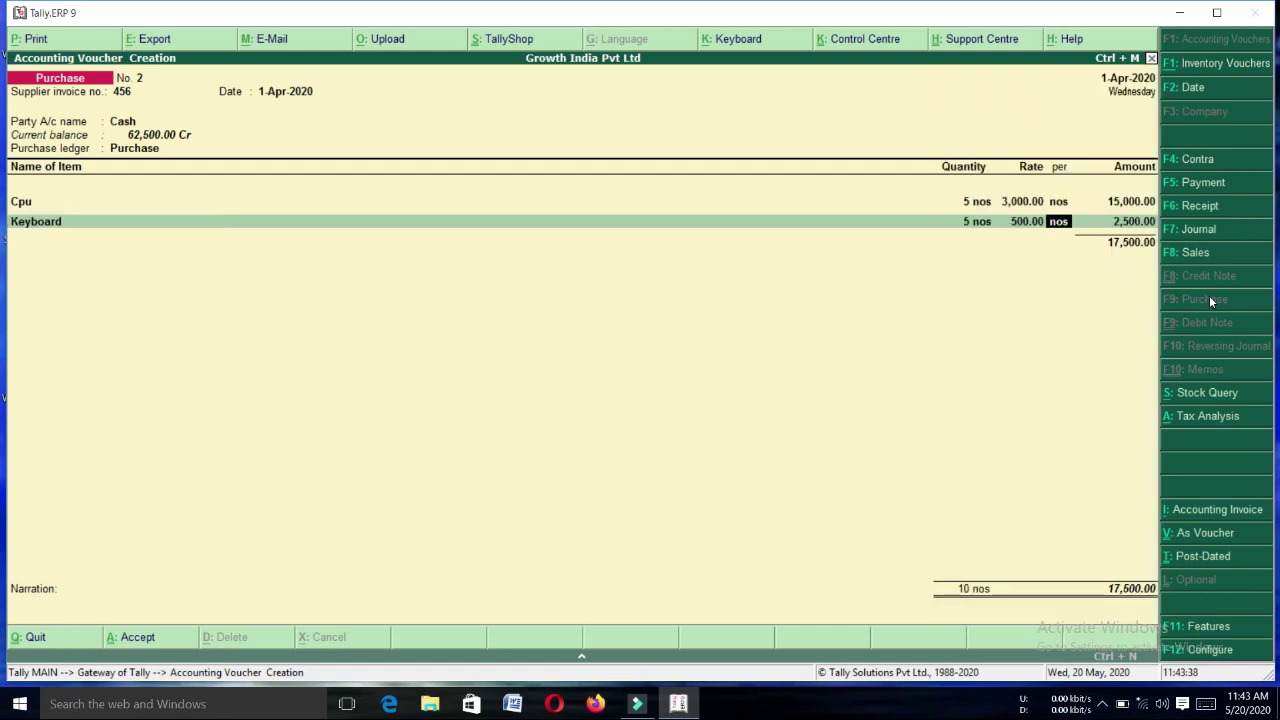
pyautogui.press('Return')
# Add 5 nos of Mouse at a rate of 250 to the purchase voucher.
pyautogui.write('M')
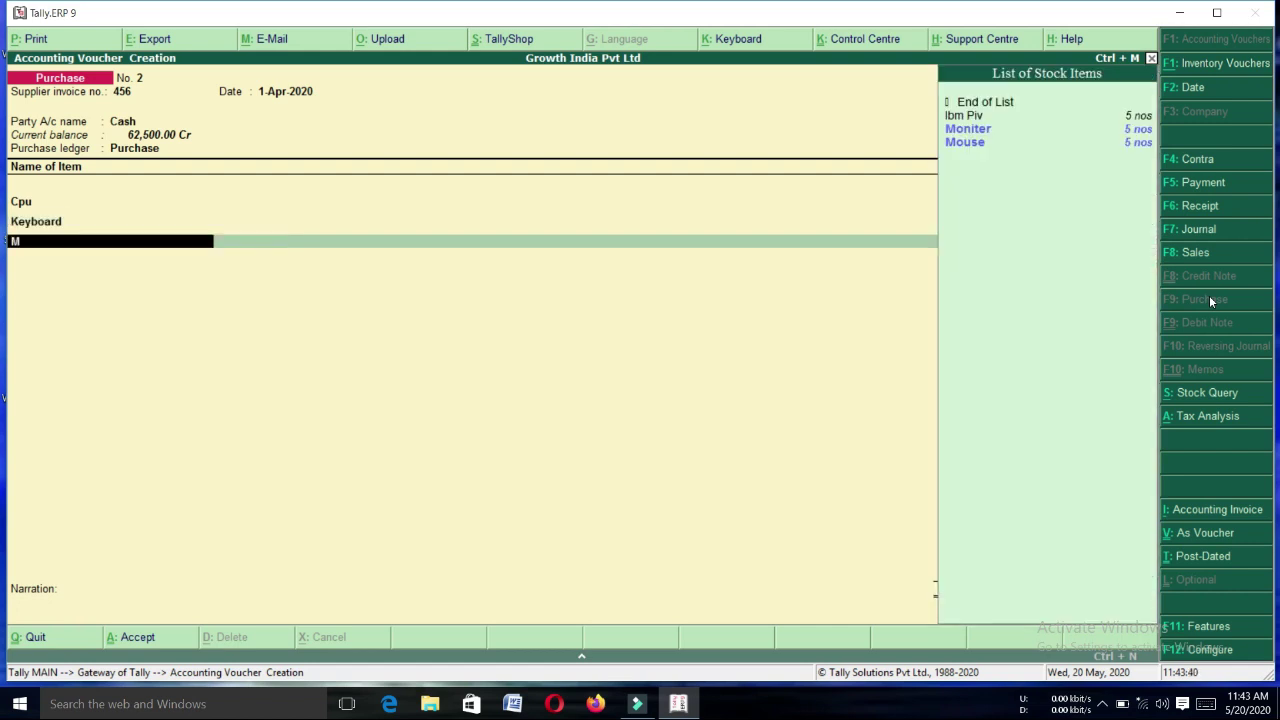
pyautogui.press('Return')
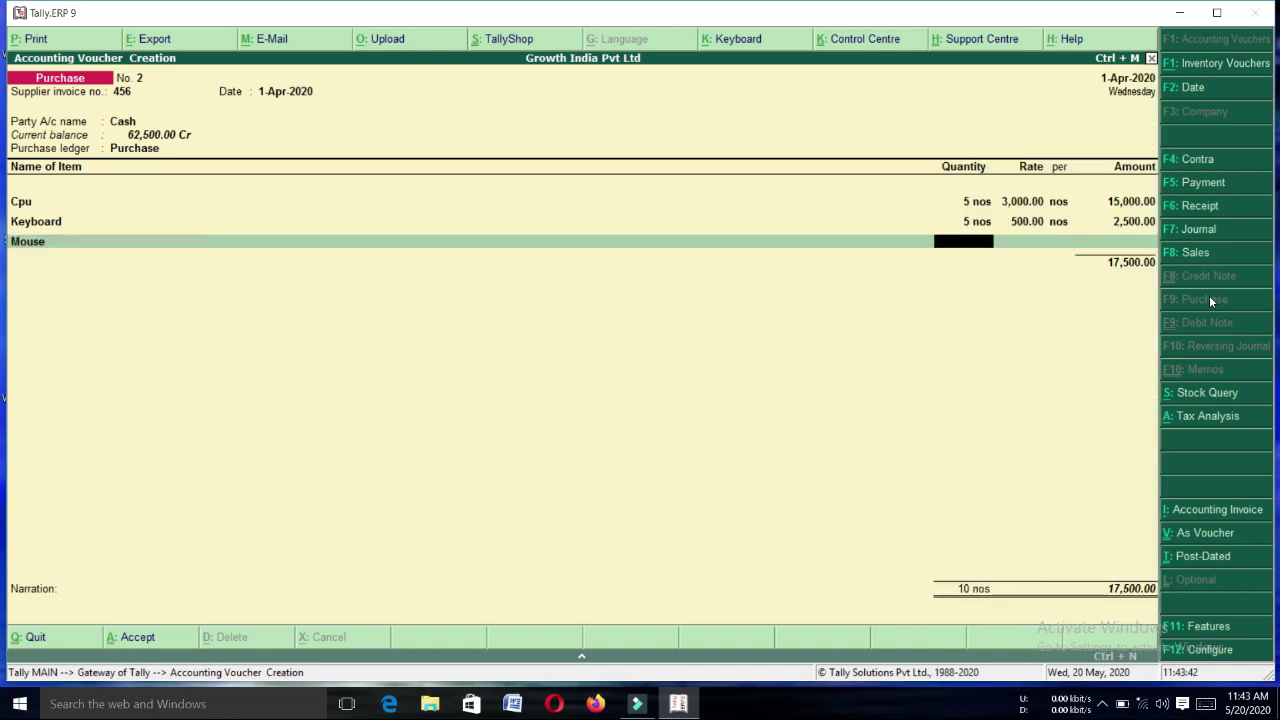
pyautogui.write('5')
pyautogui.press('Return')
pyautogui.write('250')
pyautogui.press('Return')
pyautogui.press('Return')
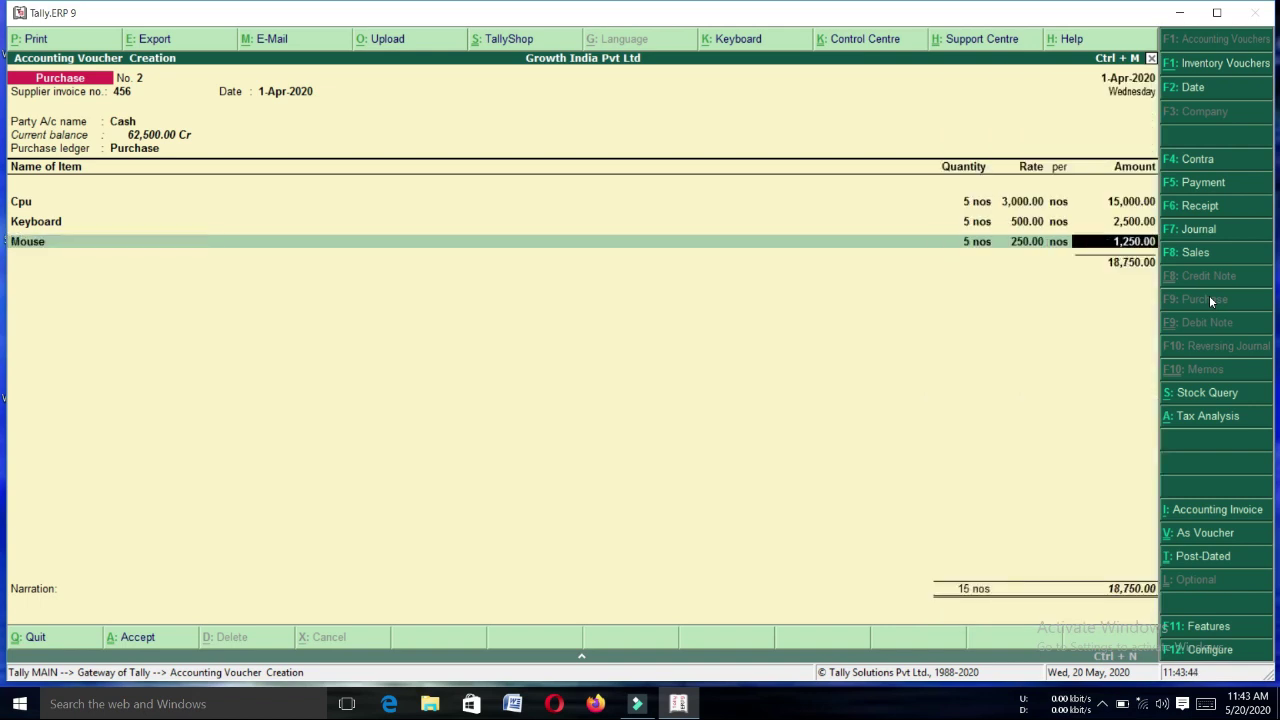
pyautogui.press('Return')
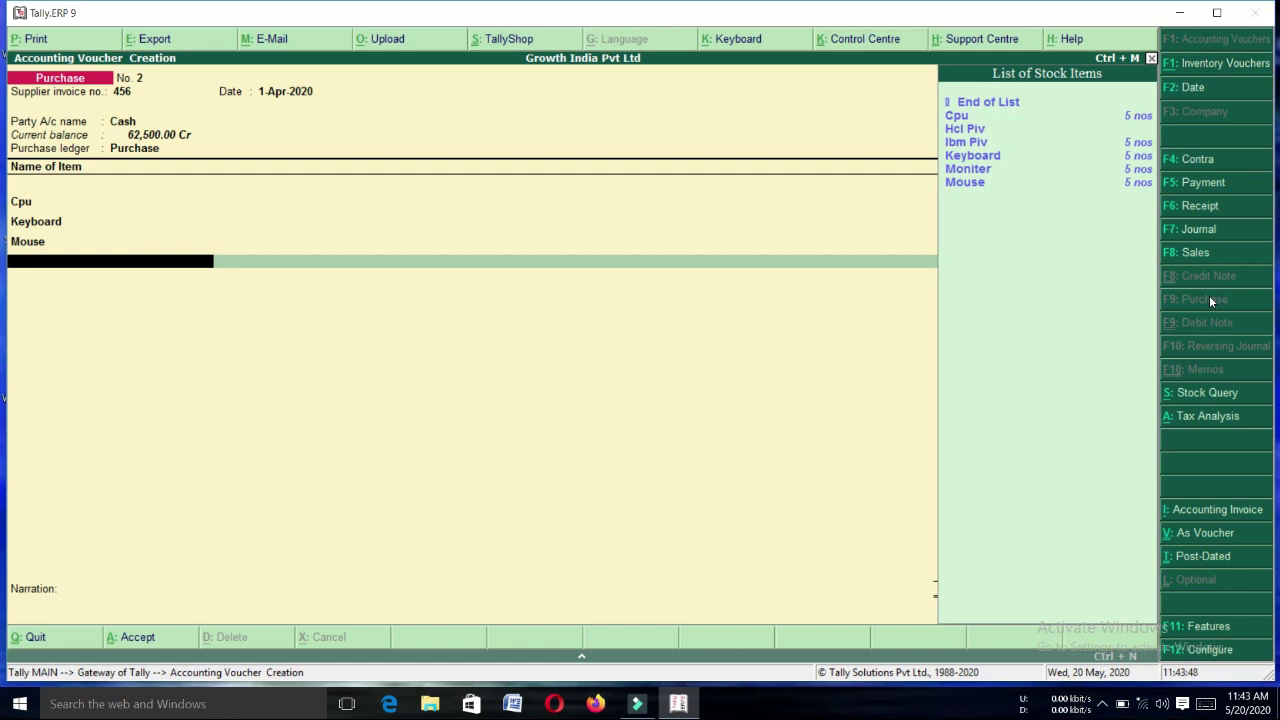
# Add 5 nos of Moniter at a rate of 2,500 and end the item list.
pyautogui.write('m')
pyautogui.press('Down')
pyautogui.press('Return')
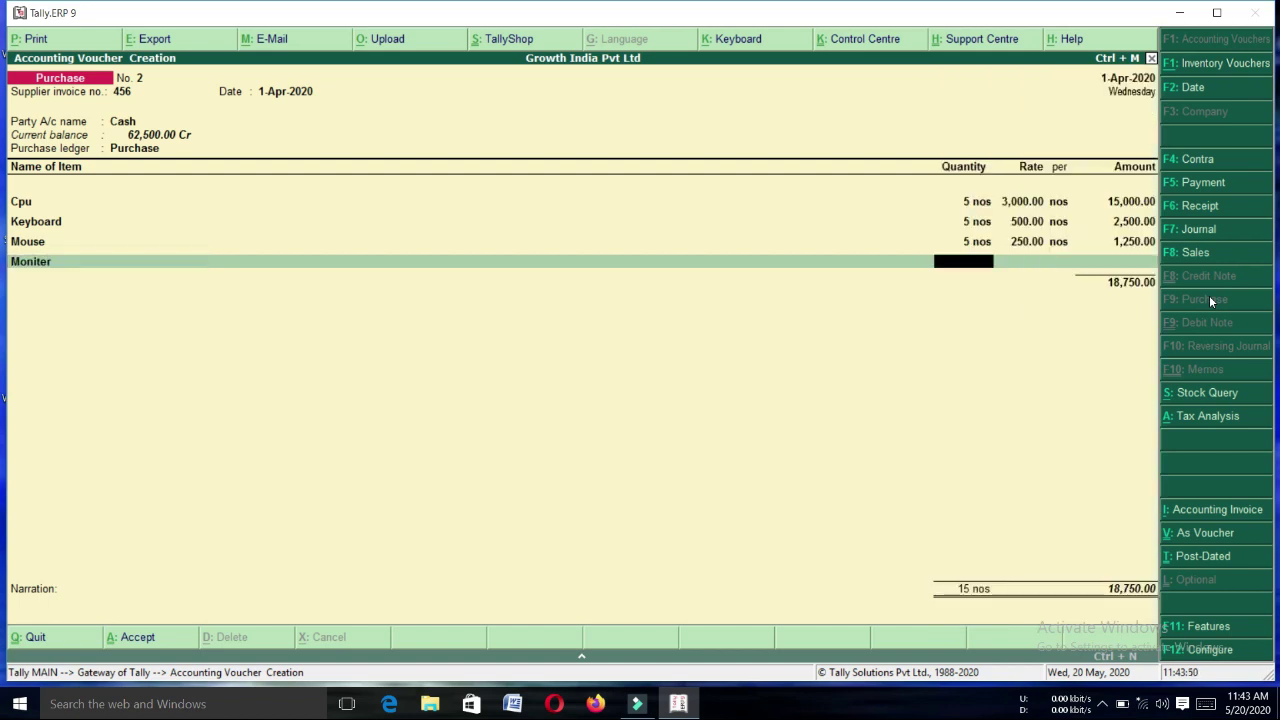
pyautogui.write('5')
pyautogui.press('Return')
pyautogui.press('Return')
pyautogui.press('Return')
pyautogui.press('Return')
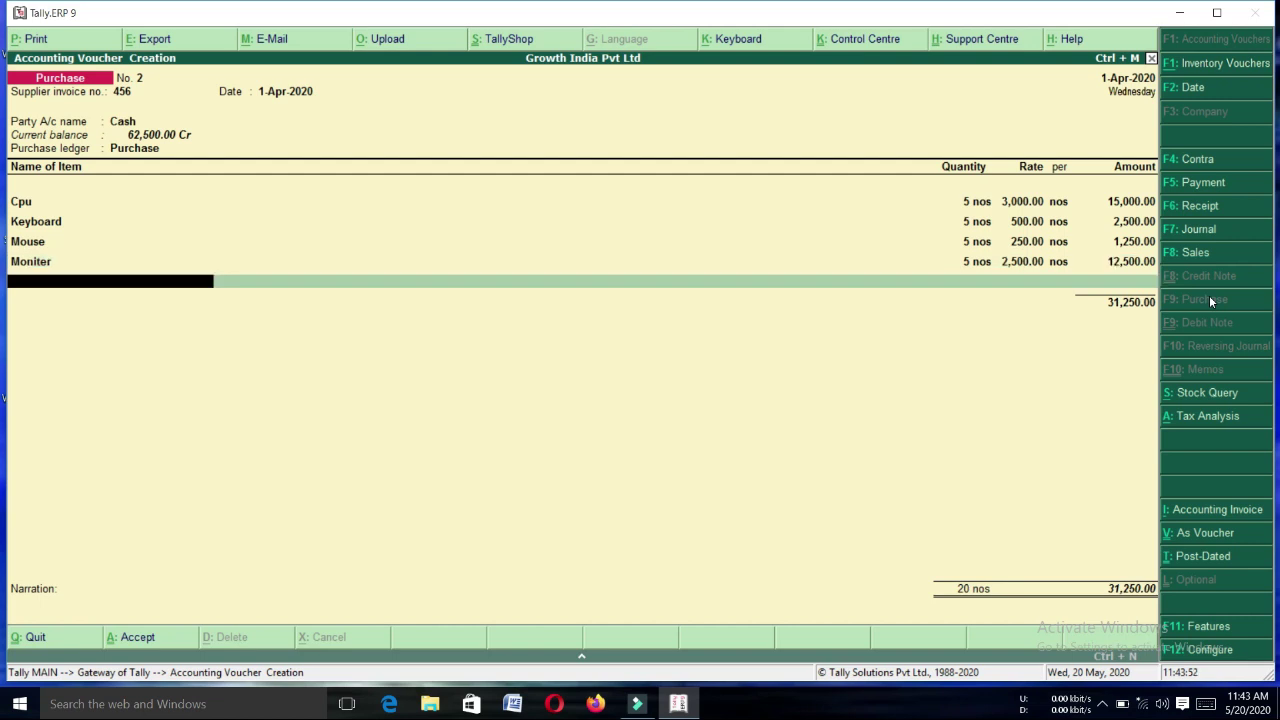
pyautogui.press('Return')
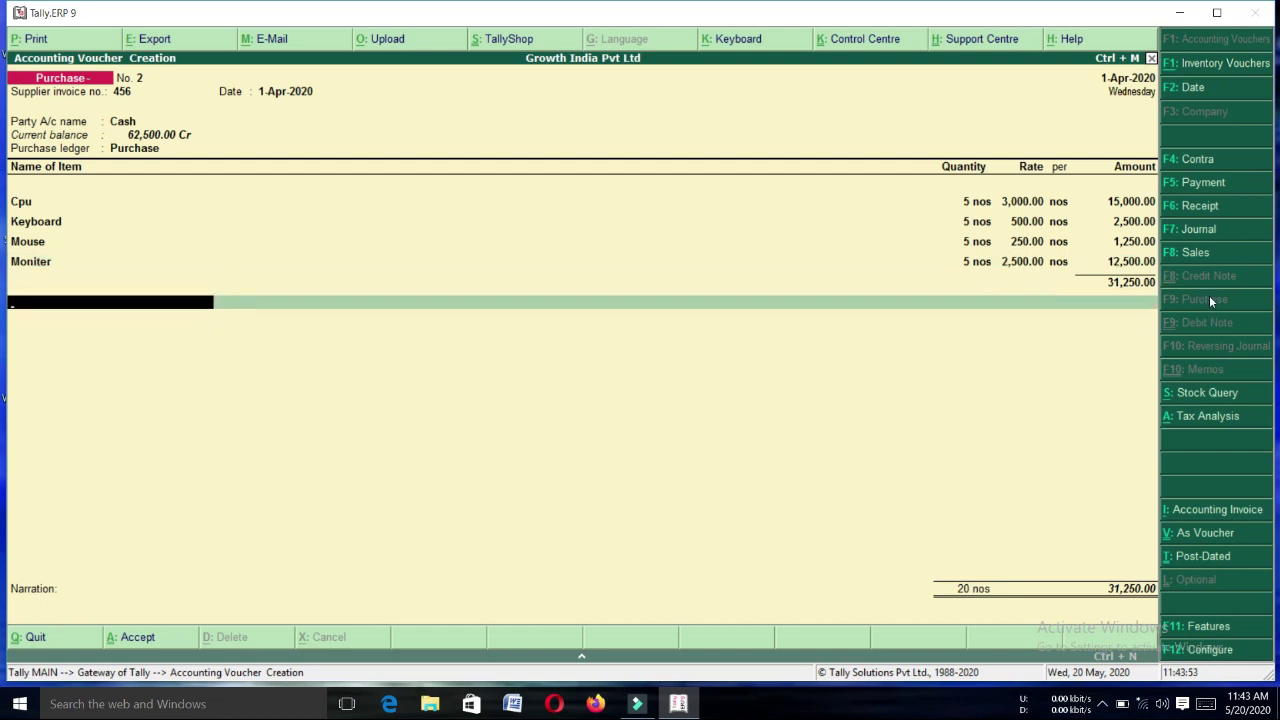
# Start a new ledger named Cgst from within the voucher and place it under Duties & Taxes.
pyautogui.hotkey('alt', 'c')
pyautogui.write('Cgs')
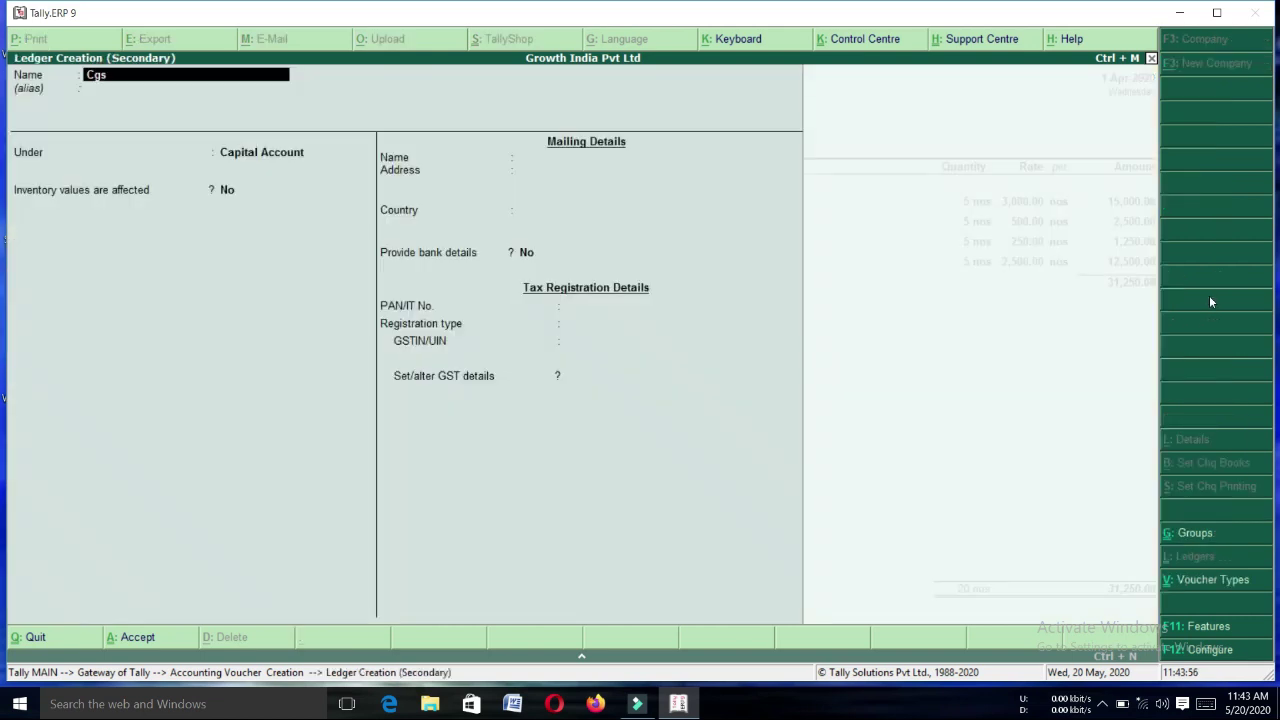
pyautogui.write('t')
pyautogui.press('Return')
pyautogui.press('Return')
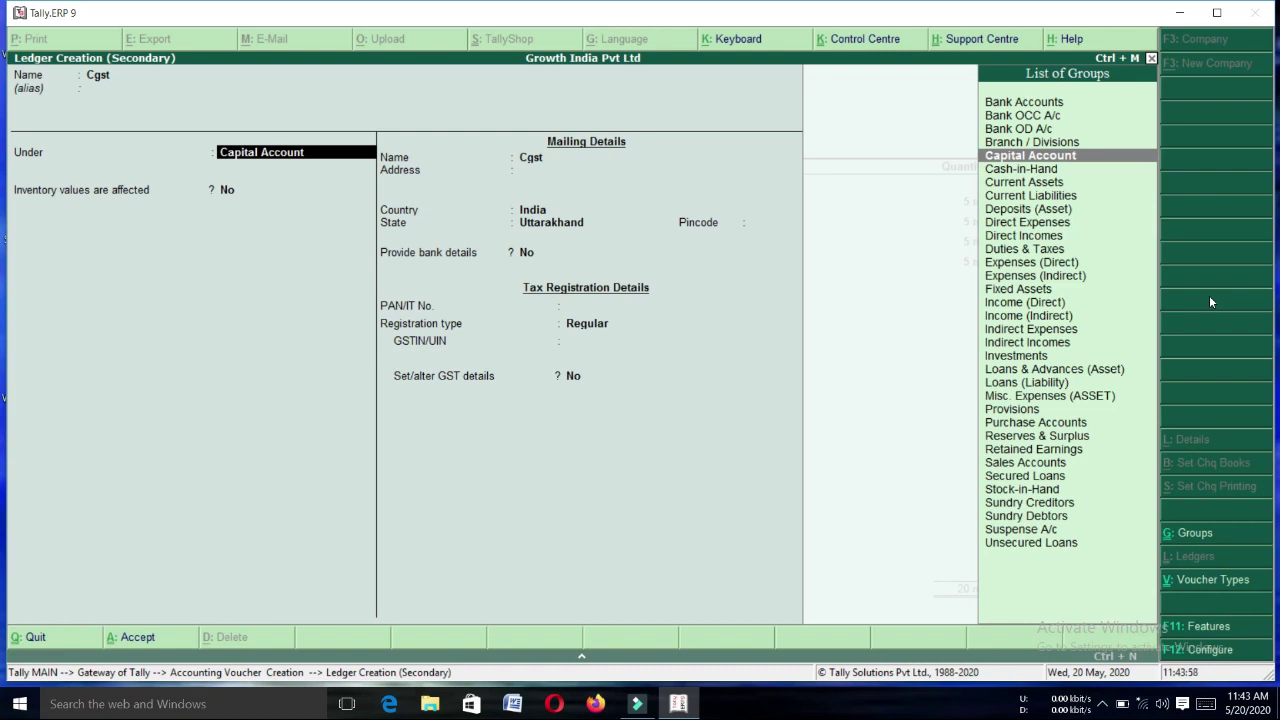
pyautogui.write('Du')
pyautogui.press('Return')
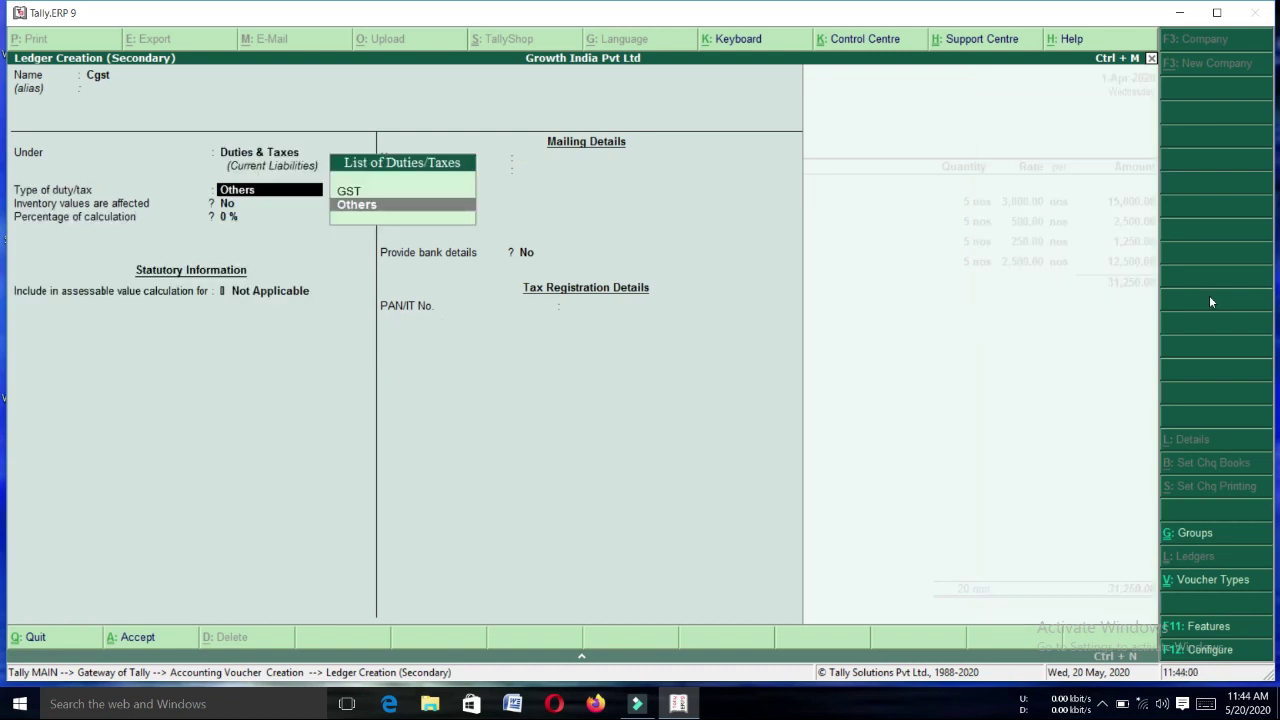
# Set the Cgst ledger's duty type to GST and tax type to Central Tax, without rounding, and save it.
pyautogui.press('Up')
pyautogui.press('Return')
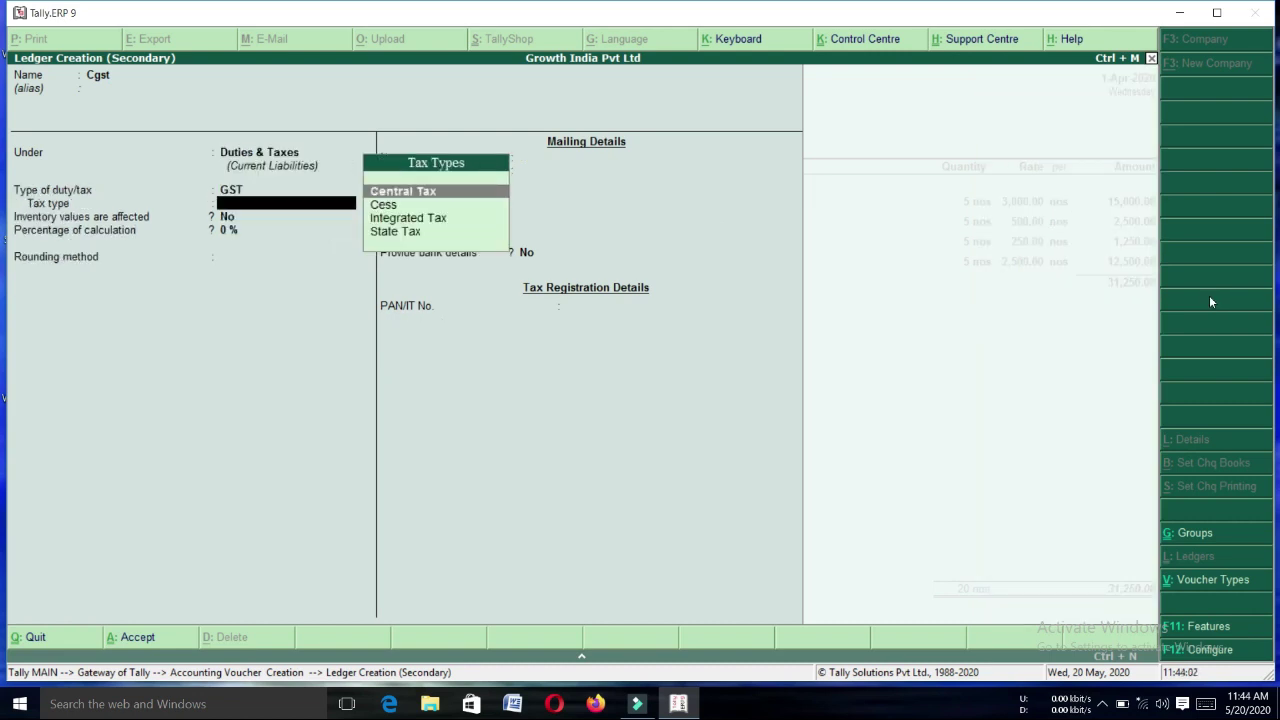
pyautogui.press('Return')
pyautogui.press('Return')
pyautogui.press('Return')
pyautogui.press('Return')
pyautogui.press('Return')
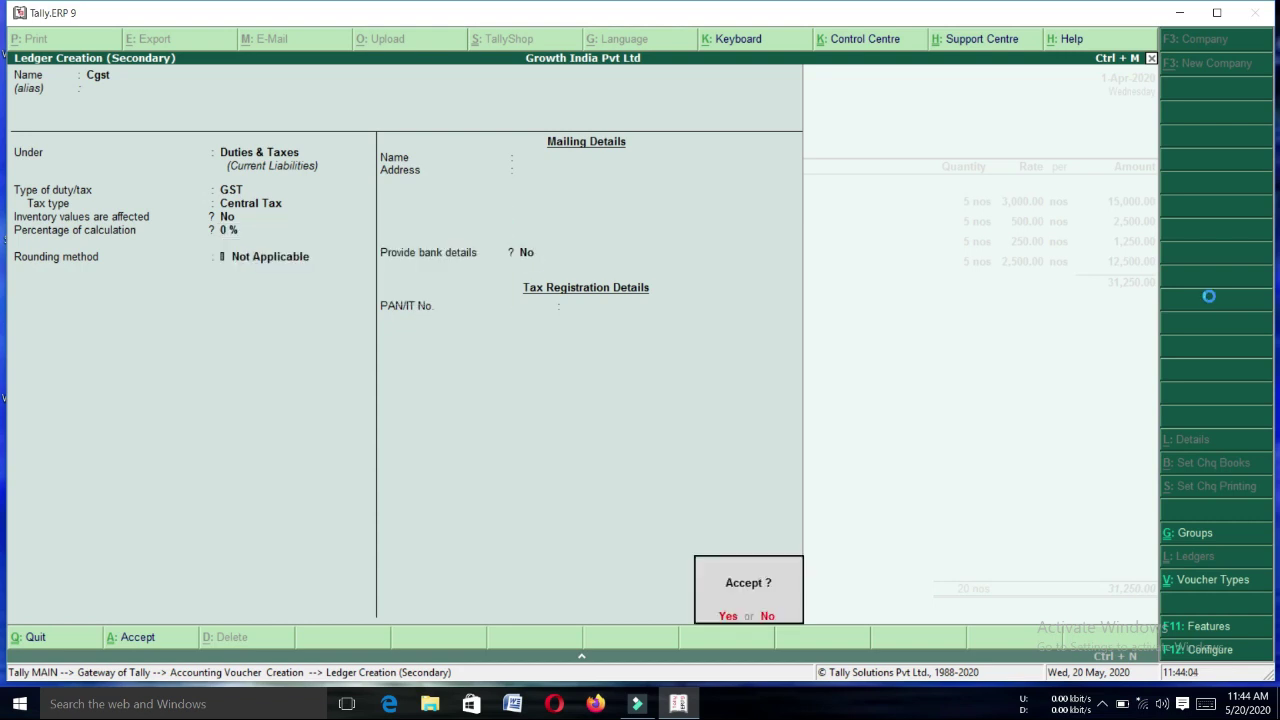
pyautogui.press('Return')
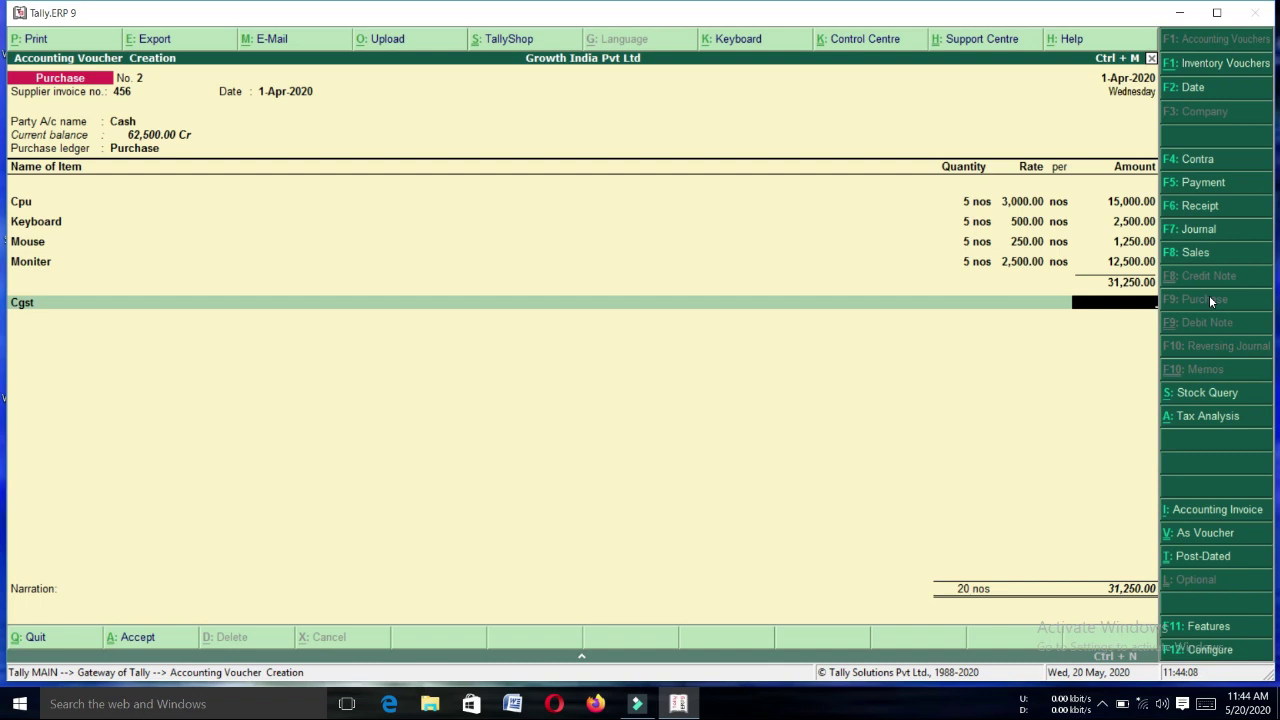
# Go back to the Cash supplier's party details and set the GST registration type to Regular.
pyautogui.press('BackSpace')
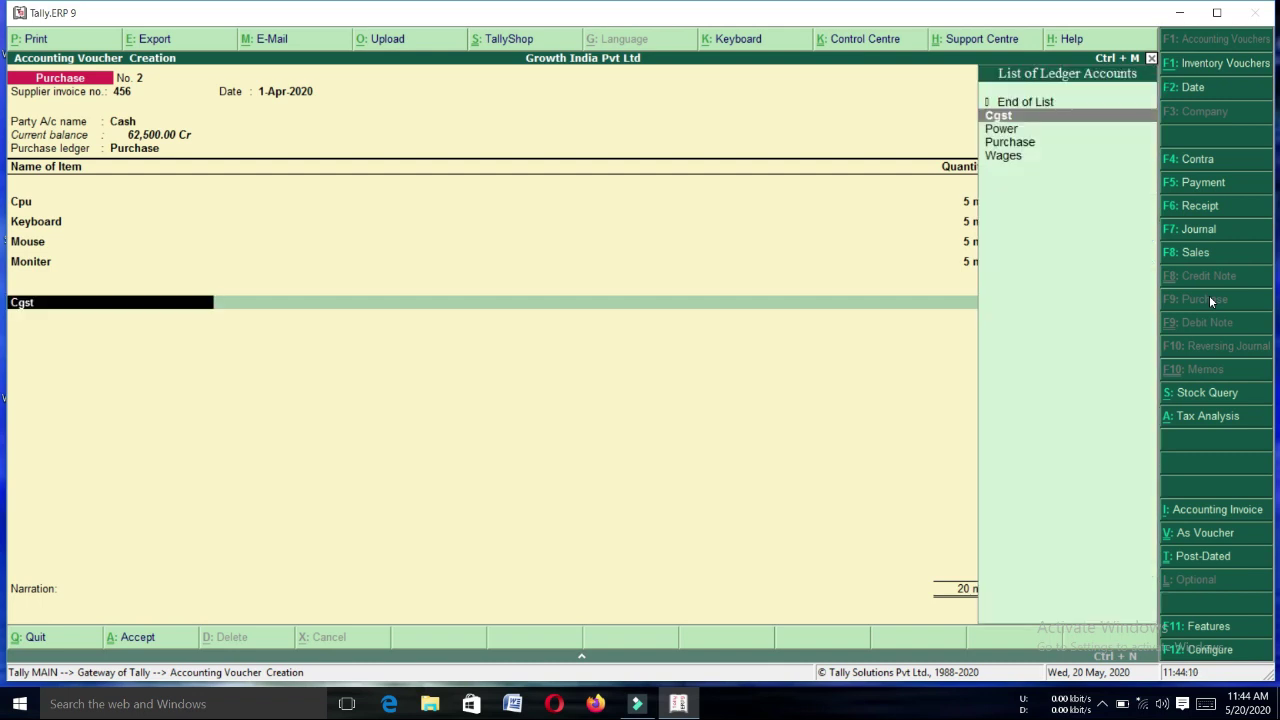
pyautogui.press('BackSpace')
pyautogui.press('BackSpace')
pyautogui.press('BackSpace')
pyautogui.press('BackSpace')
pyautogui.press('BackSpace')
pyautogui.press('BackSpace')
pyautogui.press('BackSpace')
pyautogui.press('BackSpace')
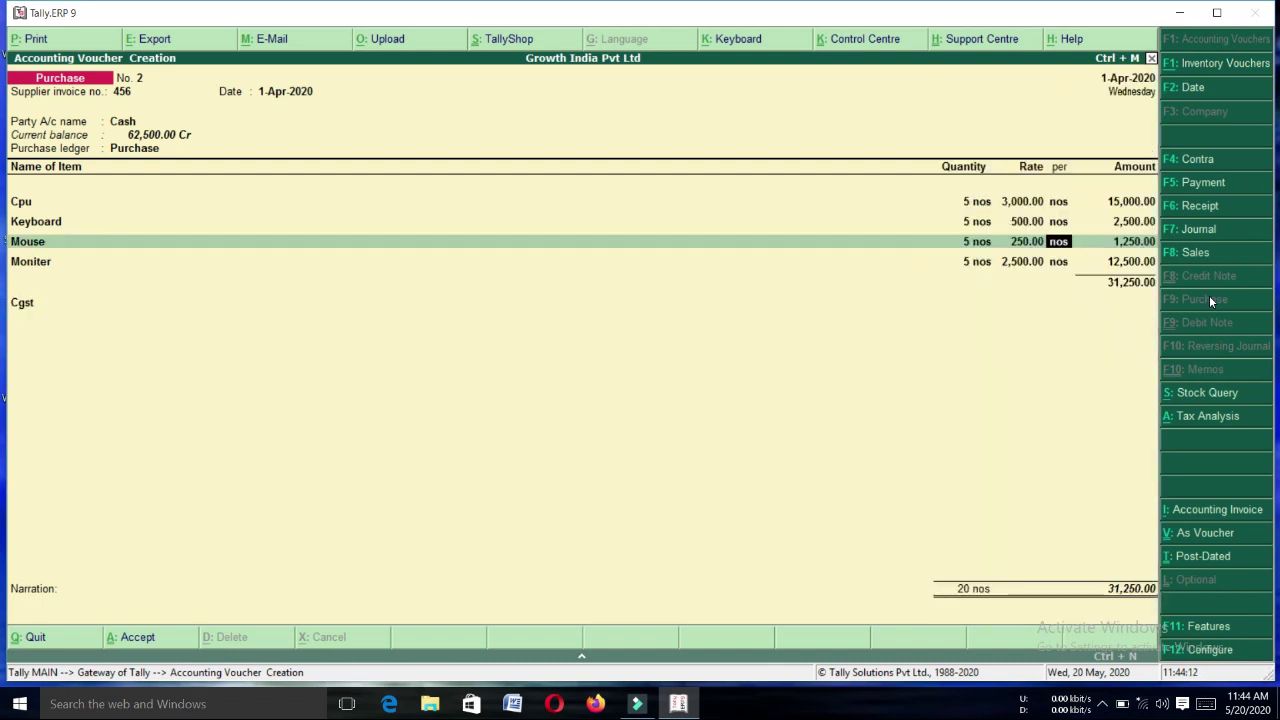
pyautogui.press('BackSpace')
pyautogui.press('BackSpace')
pyautogui.press('BackSpace')
pyautogui.press('BackSpace')
pyautogui.press('BackSpace')
pyautogui.press('BackSpace')
pyautogui.press('BackSpace')
pyautogui.press('BackSpace')
pyautogui.press('BackSpace')
pyautogui.press('BackSpace')
pyautogui.press('BackSpace')
pyautogui.press('BackSpace')
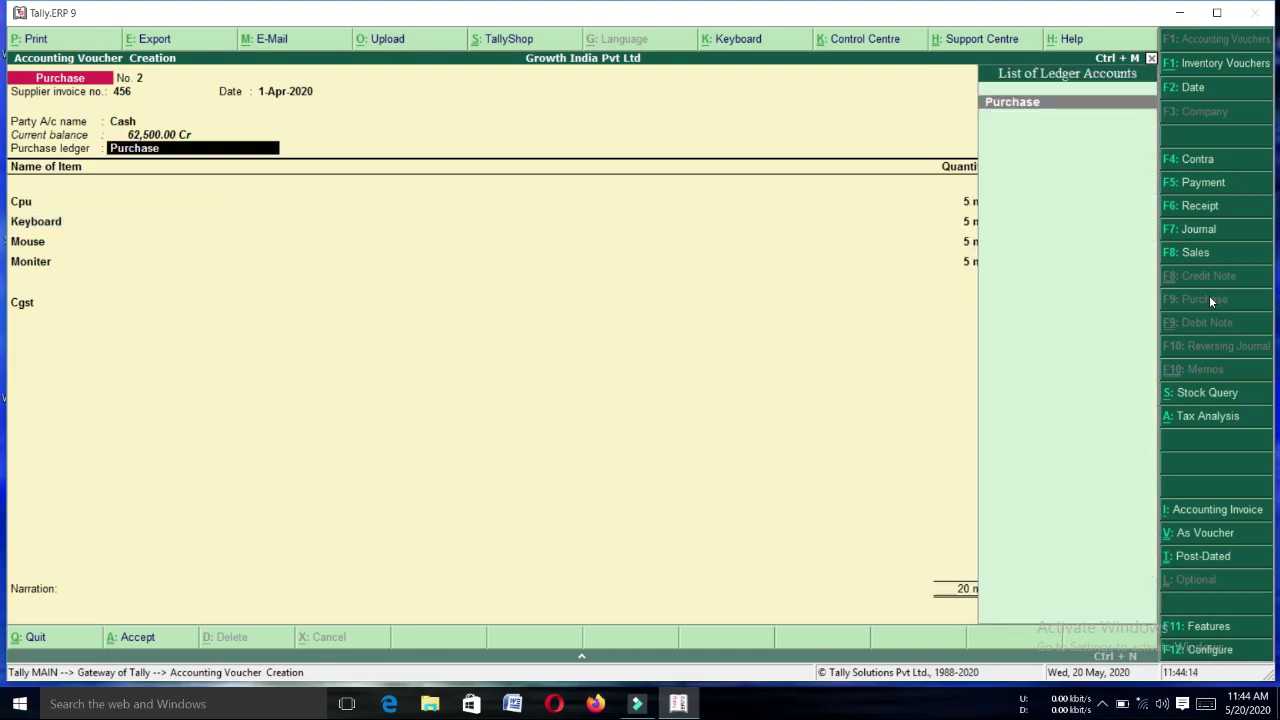
pyautogui.press('Return')
pyautogui.press('Return')
pyautogui.press('Return')
pyautogui.press('Return')
pyautogui.press('Return')
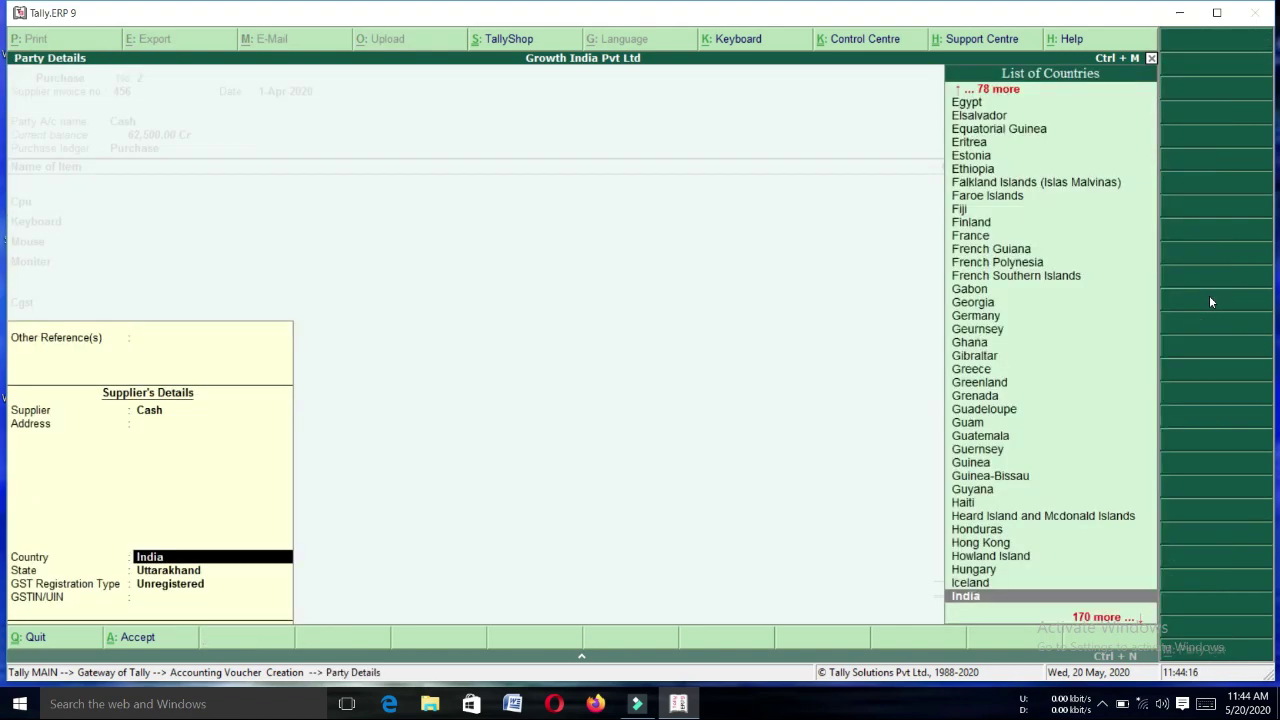
pyautogui.press('Return')
pyautogui.press('Up')
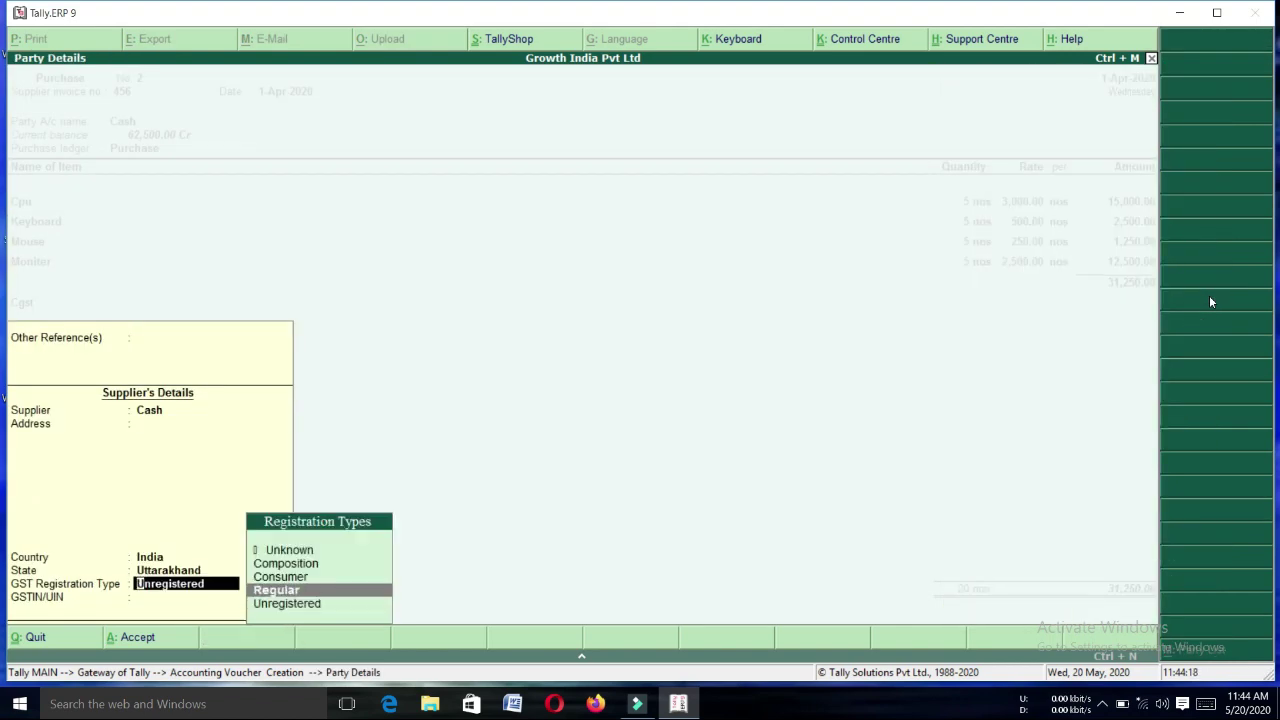
pyautogui.press('Up')
pyautogui.press('Down')
pyautogui.press('Return')
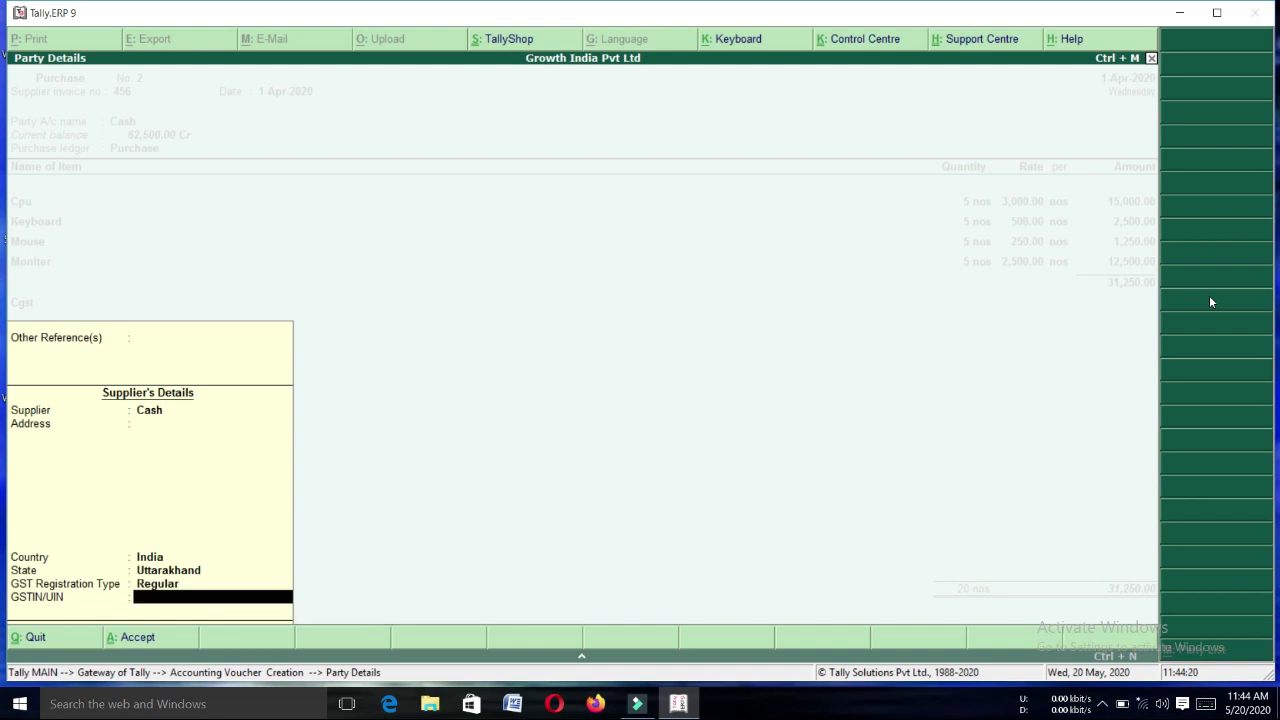
# Try to enter the supplier's GSTIN/UIN, clear the entry, and quit the party details.
pyautogui.write('05HGJKL4568PLO')
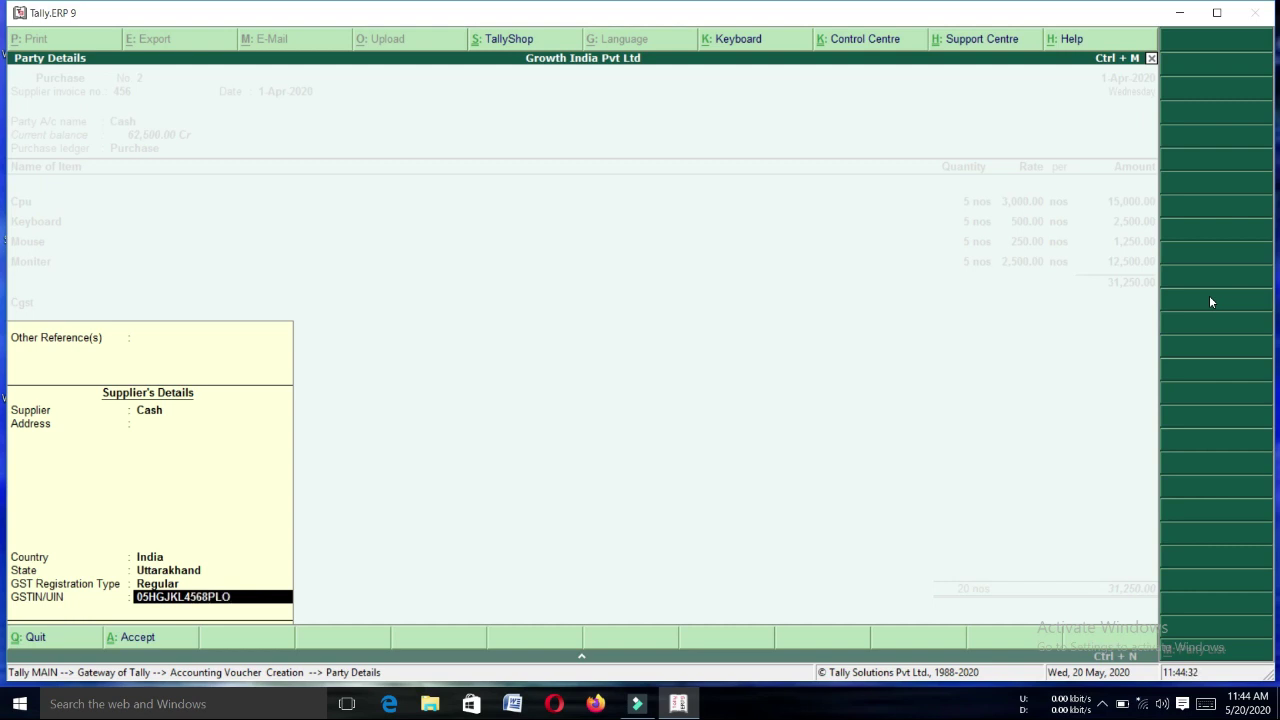
pyautogui.write('K1Z5')
pyautogui.press('BackSpace')
pyautogui.press('BackSpace')
pyautogui.press('BackSpace')
pyautogui.press('BackSpace')
pyautogui.press('BackSpace')
pyautogui.press('BackSpace')
pyautogui.press('BackSpace')
pyautogui.press('BackSpace')
pyautogui.press('BackSpace')
pyautogui.press('BackSpace')
pyautogui.press('BackSpace')
pyautogui.press('BackSpace')
pyautogui.press('BackSpace')
pyautogui.press('BackSpace')
pyautogui.press('BackSpace')
pyautogui.press('BackSpace')
pyautogui.press('BackSpace')
pyautogui.press('BackSpace')
pyautogui.press('BackSpace')
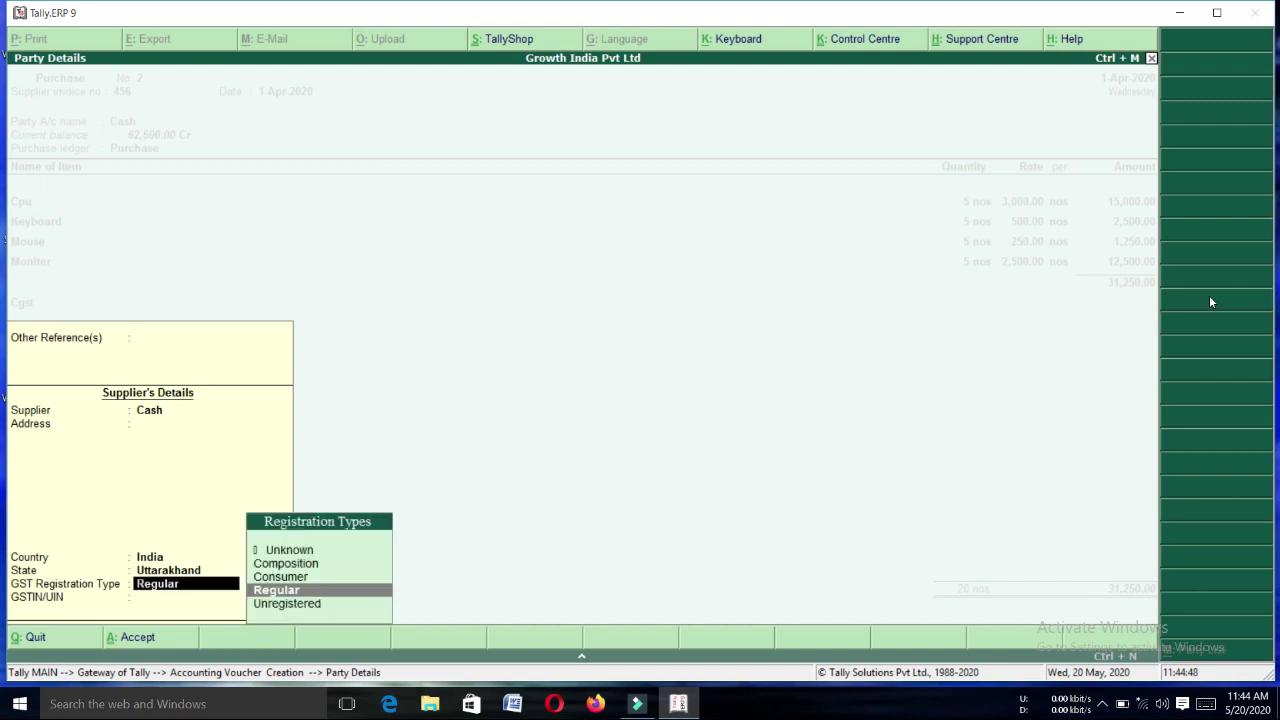
pyautogui.press('Escape')
pyautogui.press('y')
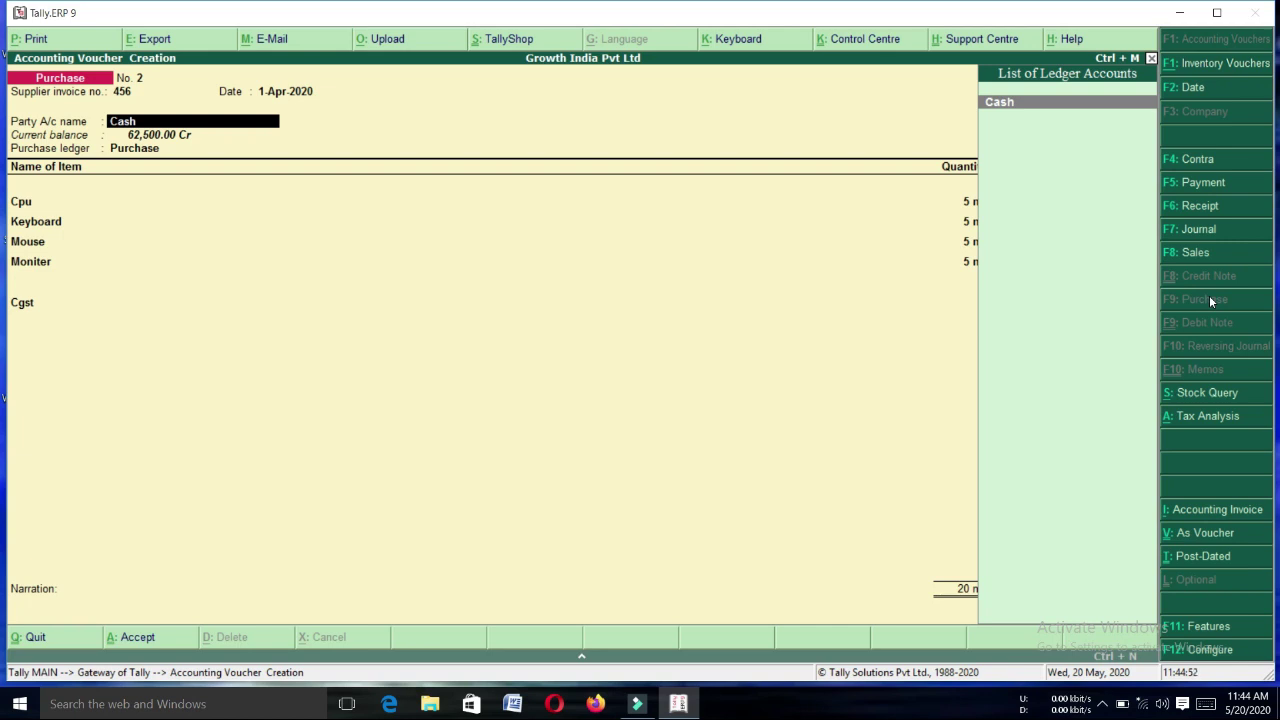
pyautogui.press('Return')
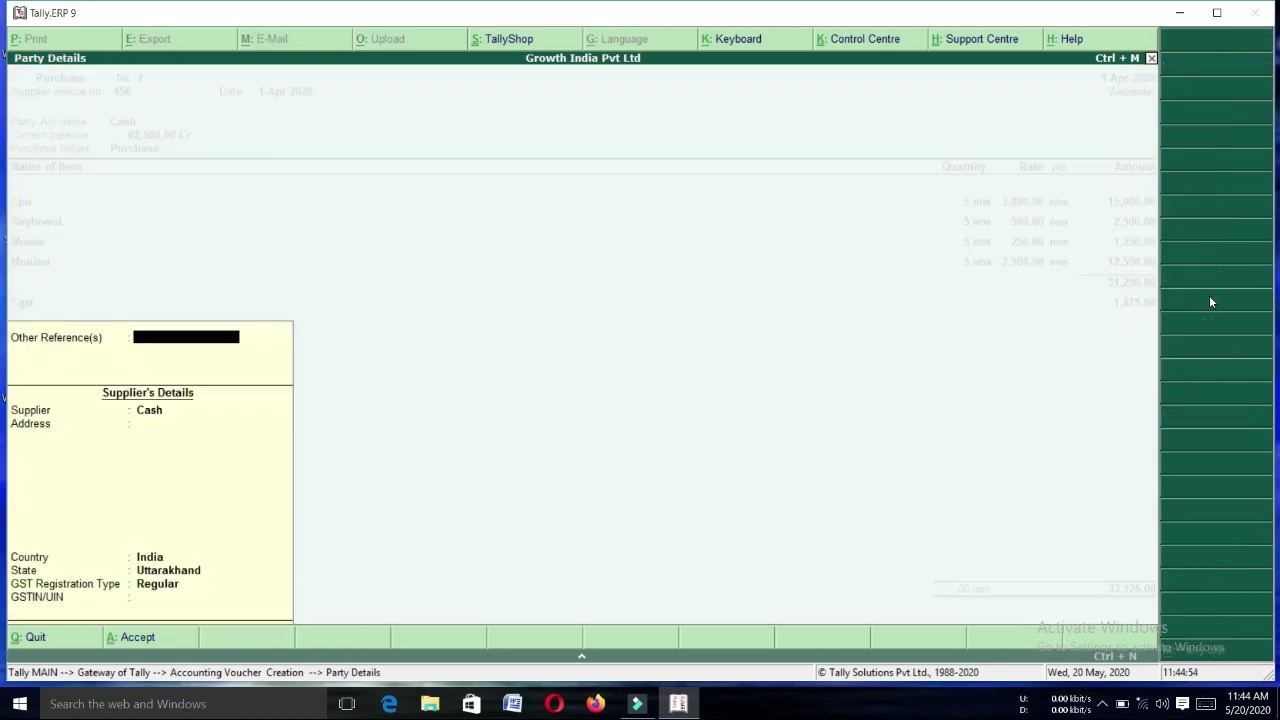
pyautogui.press('Return')
pyautogui.press('Return')
pyautogui.press('Return')
pyautogui.press('Return')
pyautogui.press('Return')
pyautogui.press('Return')
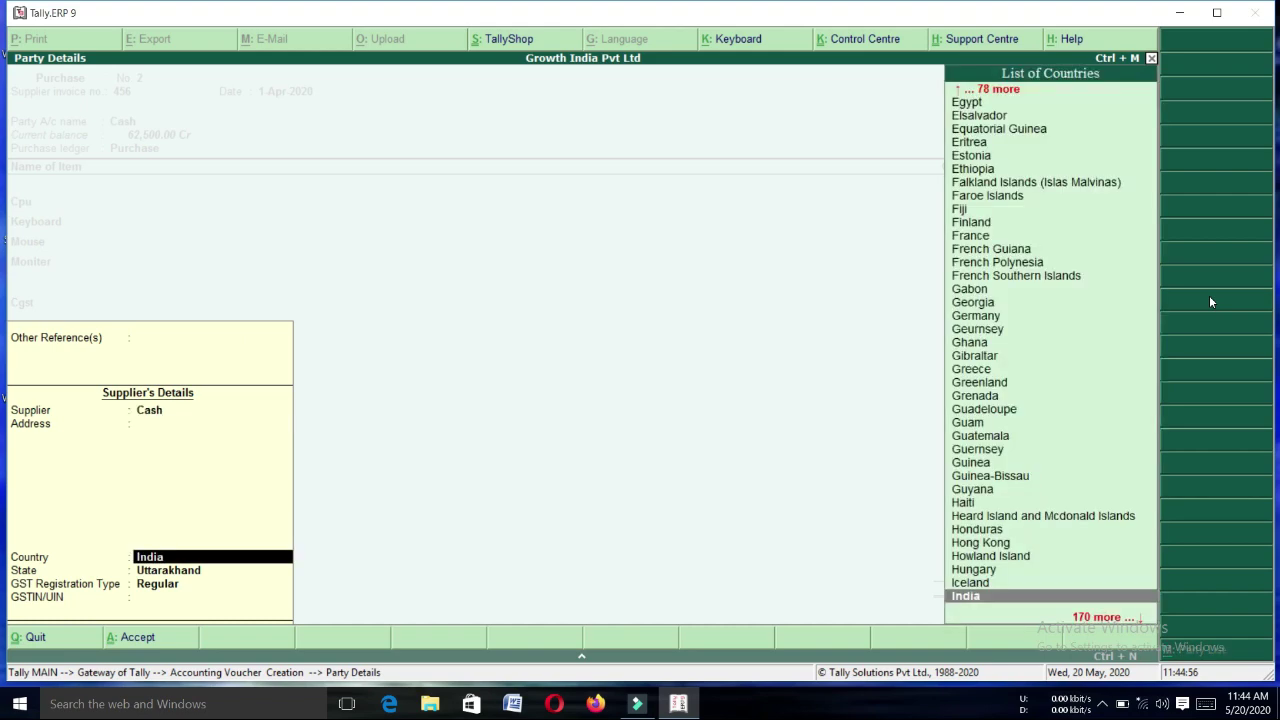
pyautogui.press('Return')
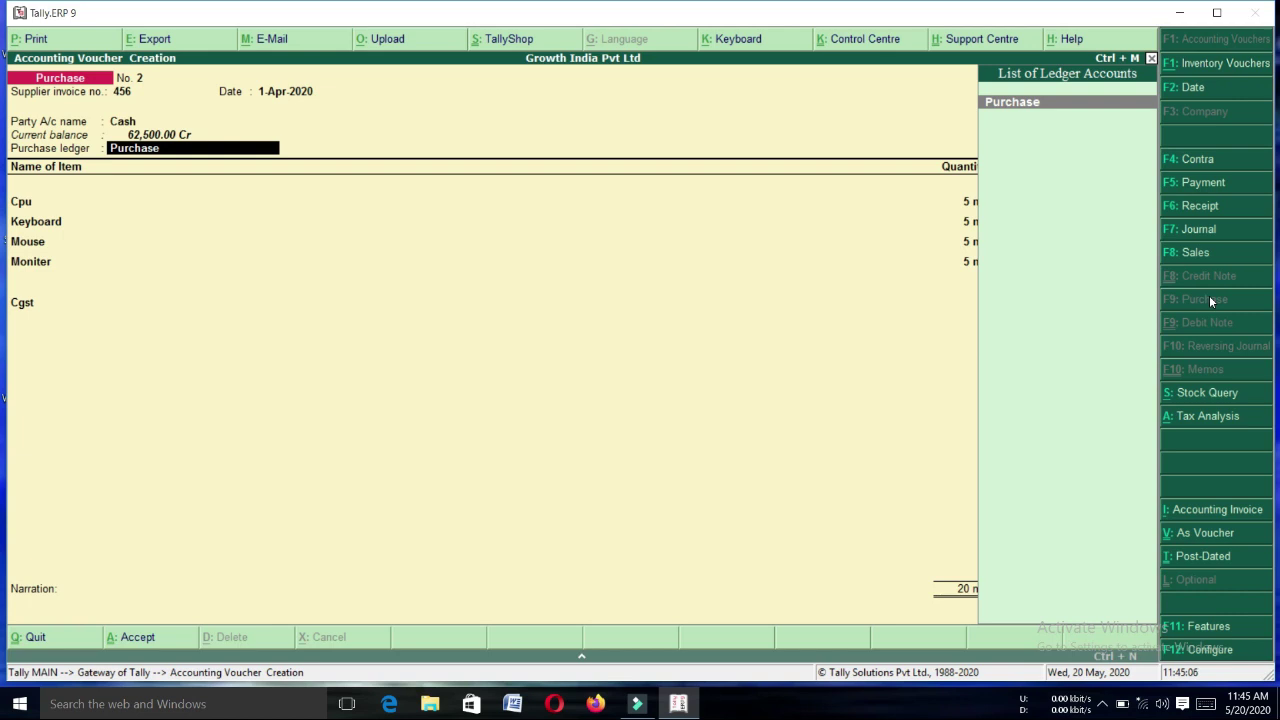
pyautogui.press('Return')
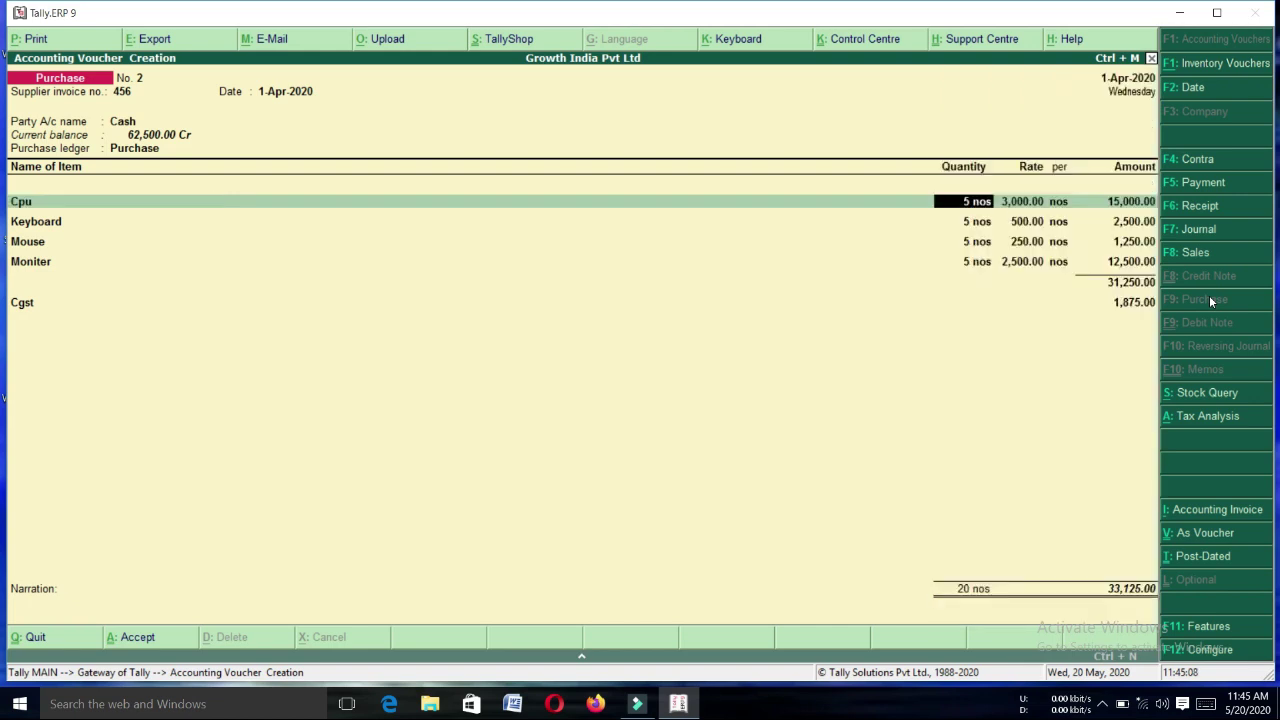
pyautogui.press('BackSpace')
pyautogui.press('BackSpace')
pyautogui.press('BackSpace')
pyautogui.press('BackSpace')
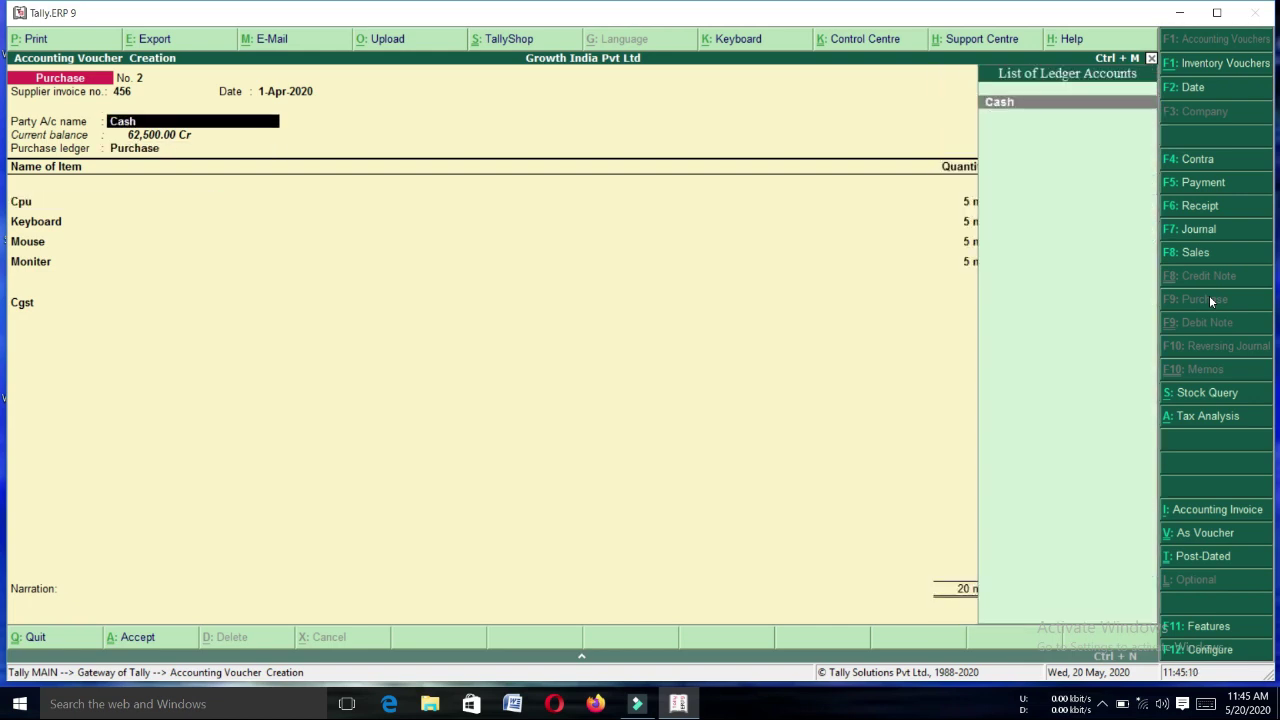
# Reopen the Cash supplier's party details, keep the Regular registration type, and enter the supplier's GSTIN/UIN.
pyautogui.press('Return')
pyautogui.press('Return')
pyautogui.press('Return')
pyautogui.press('Return')
pyautogui.press('Return')
pyautogui.press('Return')
pyautogui.press('Return')
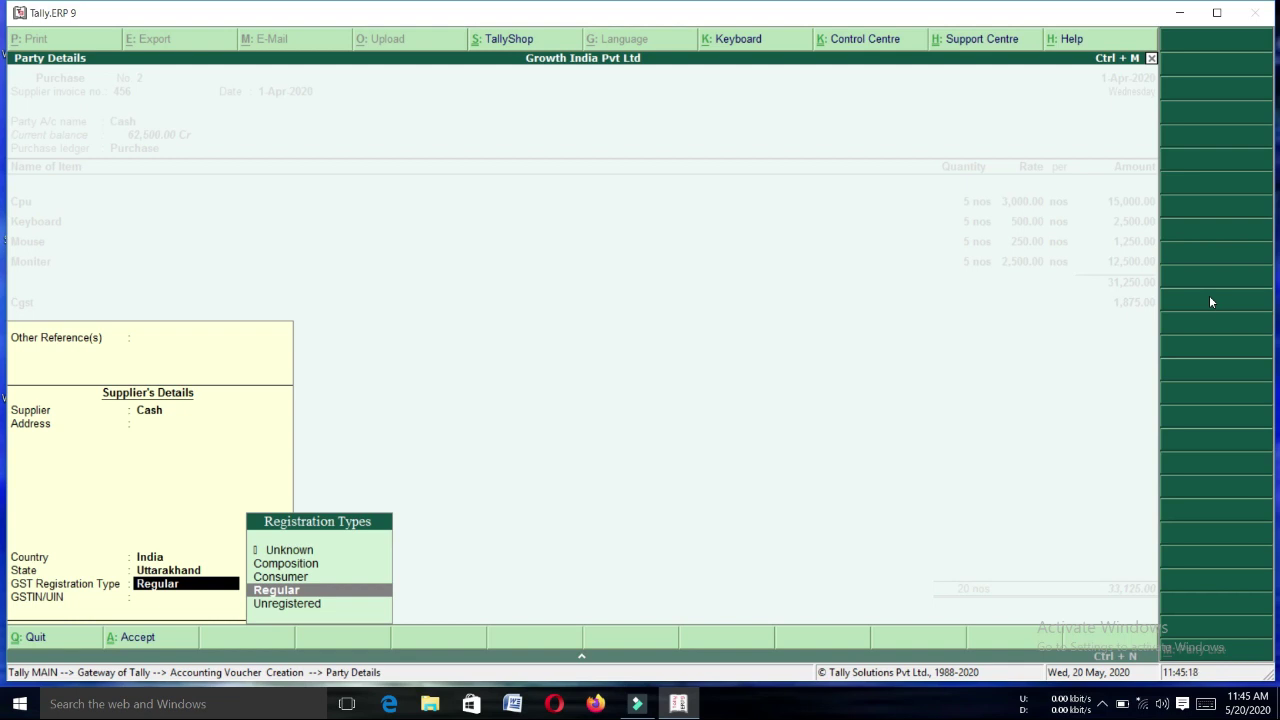
pyautogui.press('Return')
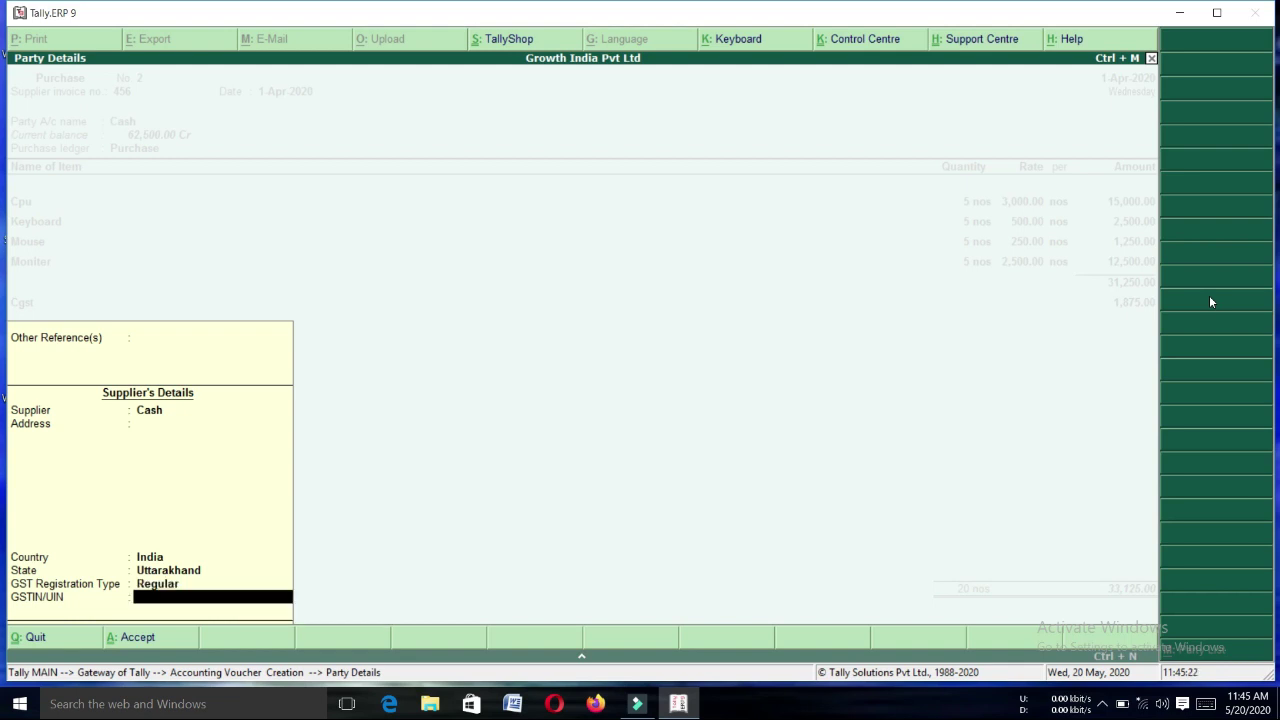
pyautogui.write('05PLKOJ4589P1Z5')
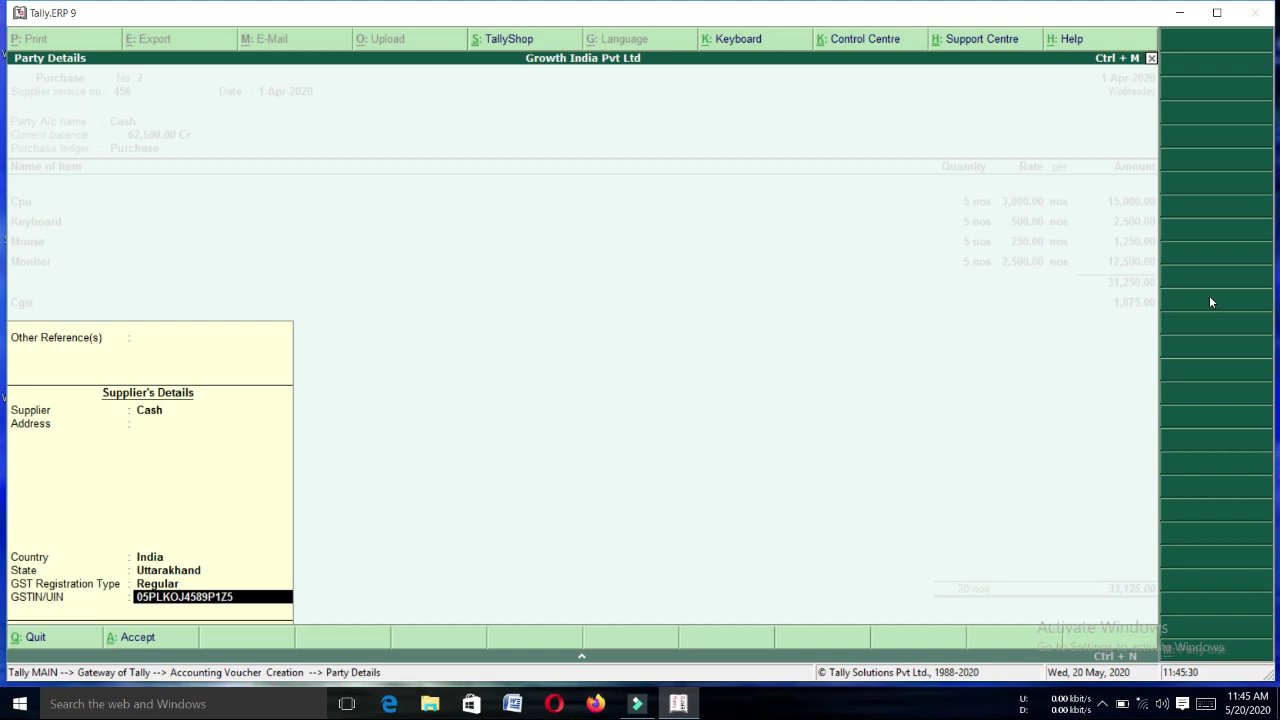
pyautogui.press('Return')
# Keep the purchase ledger, the four component lines and the Cgst line as entered, reaching the blank line below Cgst.
pyautogui.press('Return')
pyautogui.press('Return')
pyautogui.press('Return')
pyautogui.press('Return')
pyautogui.press('Return')
pyautogui.press('Return')
pyautogui.press('Return')
pyautogui.press('Return')
pyautogui.press('Return')
pyautogui.press('Return')
pyautogui.press('Return')
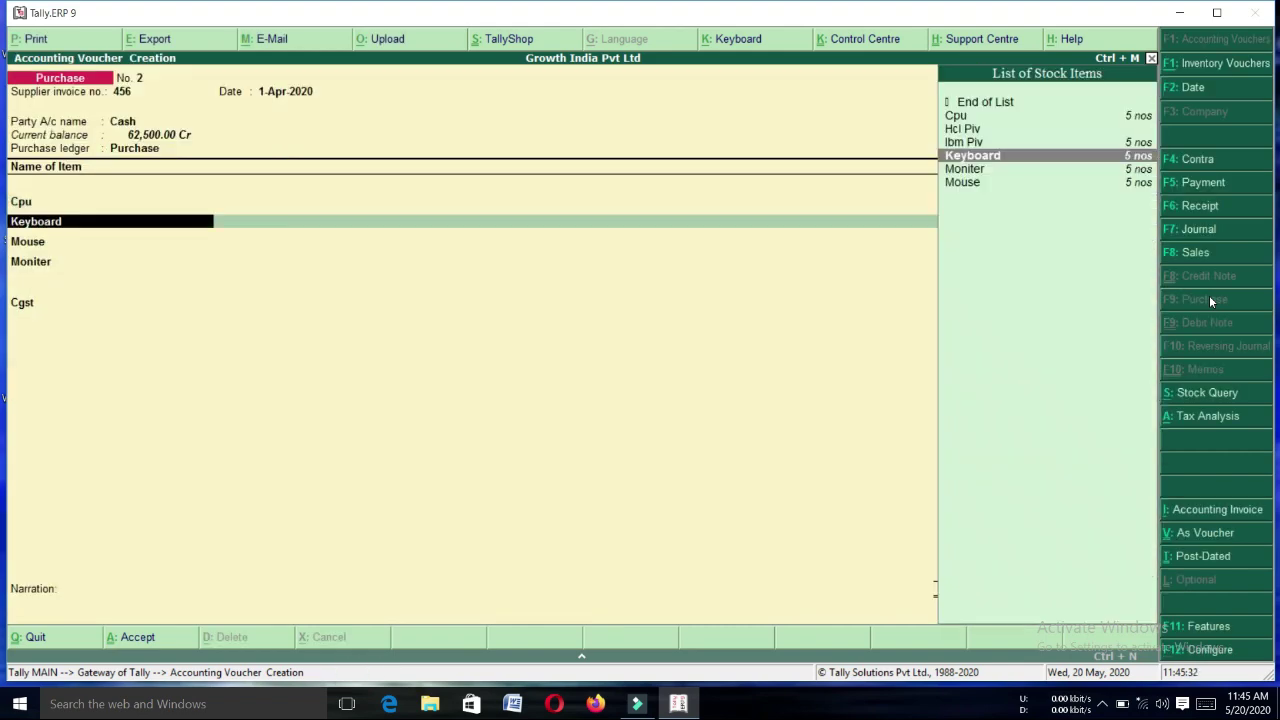
pyautogui.press('Return')
pyautogui.press('Return')
pyautogui.press('Return')
pyautogui.press('Return')
pyautogui.press('Return')
pyautogui.press('Return')
pyautogui.press('Return')
pyautogui.press('Return')
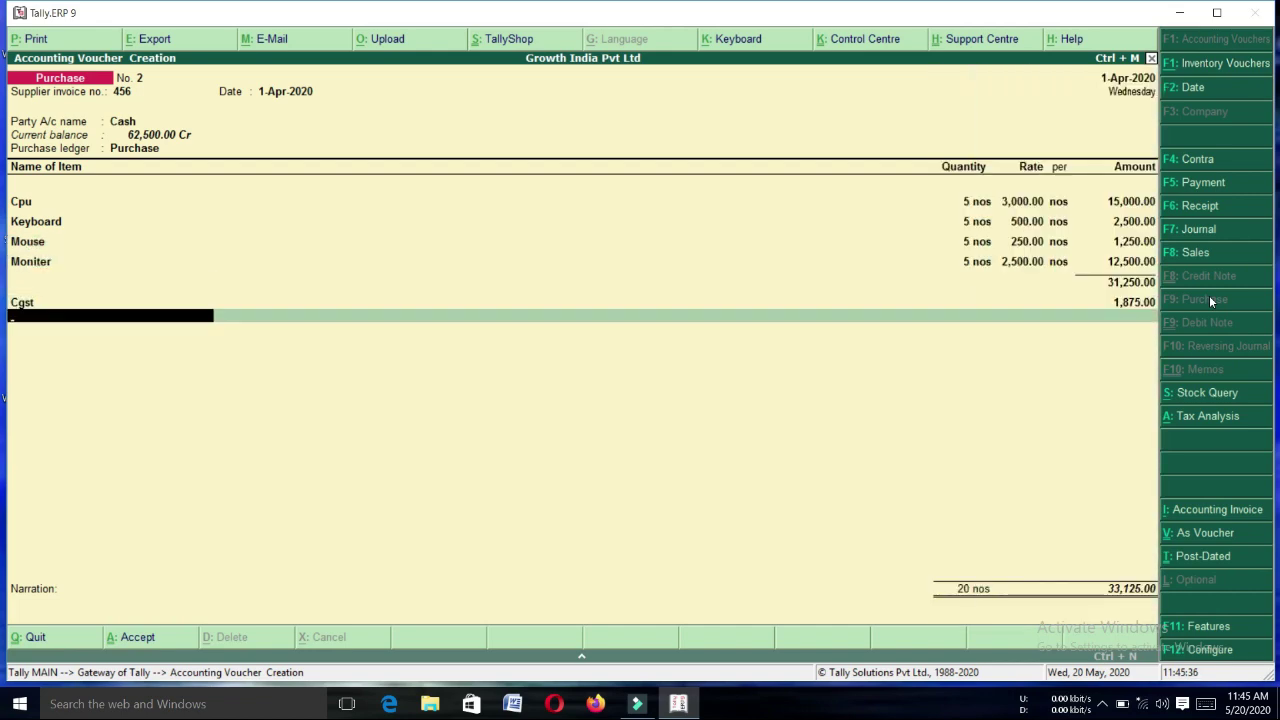
# Start a new ledger named Sgst from within the purchase voucher, keeping it under Duties & Taxes.
pyautogui.hotkey('alt', 'c')
pyautogui.write('Sg')
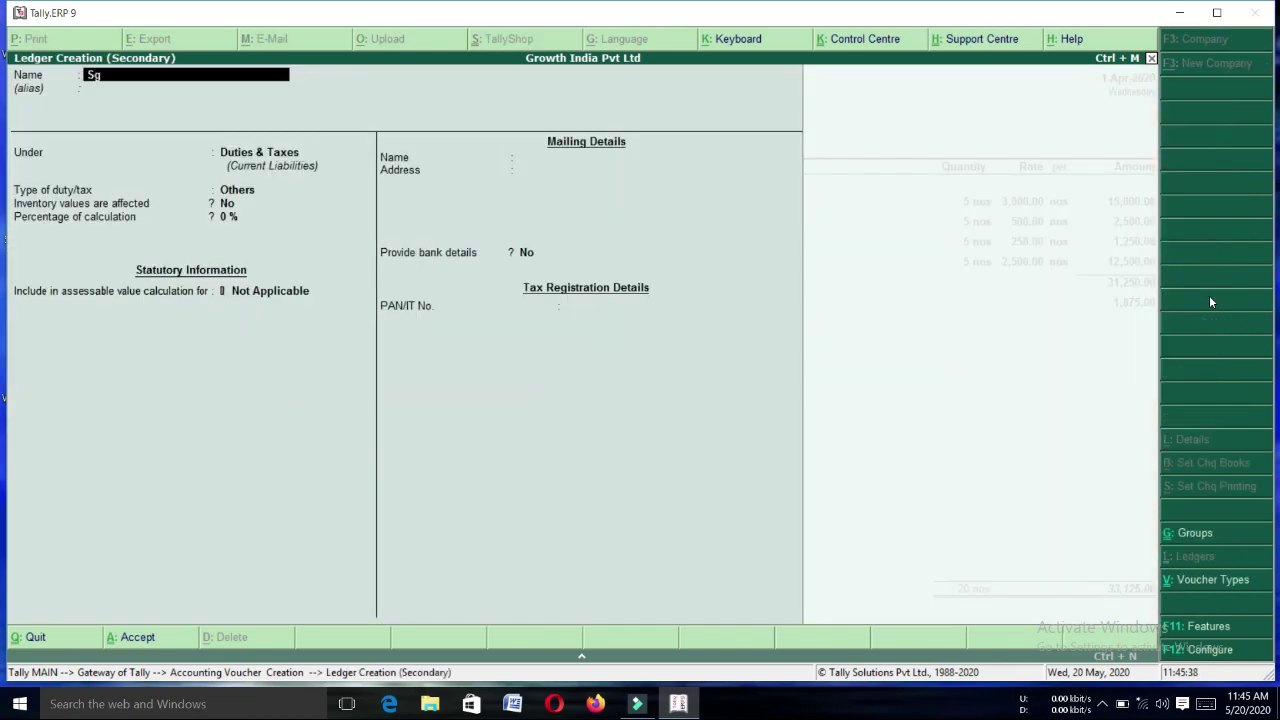
pyautogui.press('Return')
pyautogui.press('Return')
pyautogui.press('Return')
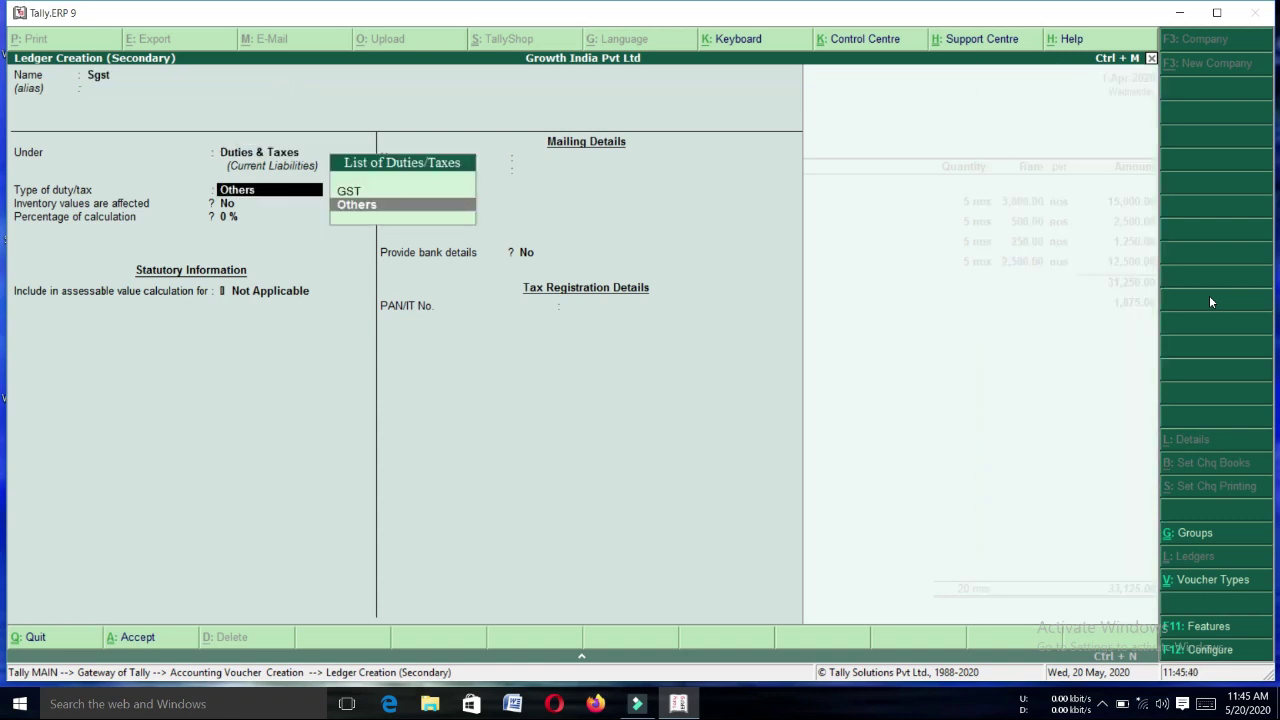
# Set the Sgst ledger's duty type to GST and tax type to State Tax, and save it into the voucher.
pyautogui.press('Up')
pyautogui.press('Return')
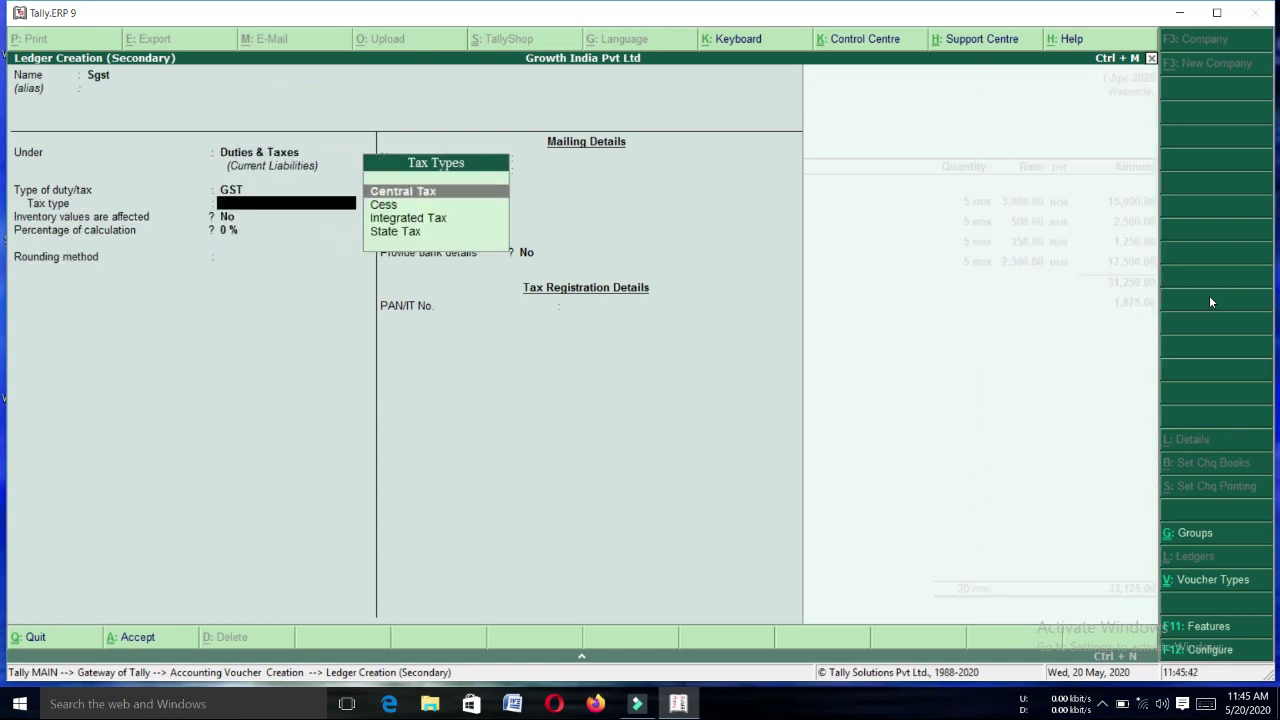
pyautogui.press('Down')
pyautogui.press('Down')
pyautogui.press('Down')
pyautogui.press('Return')
pyautogui.press('Return')
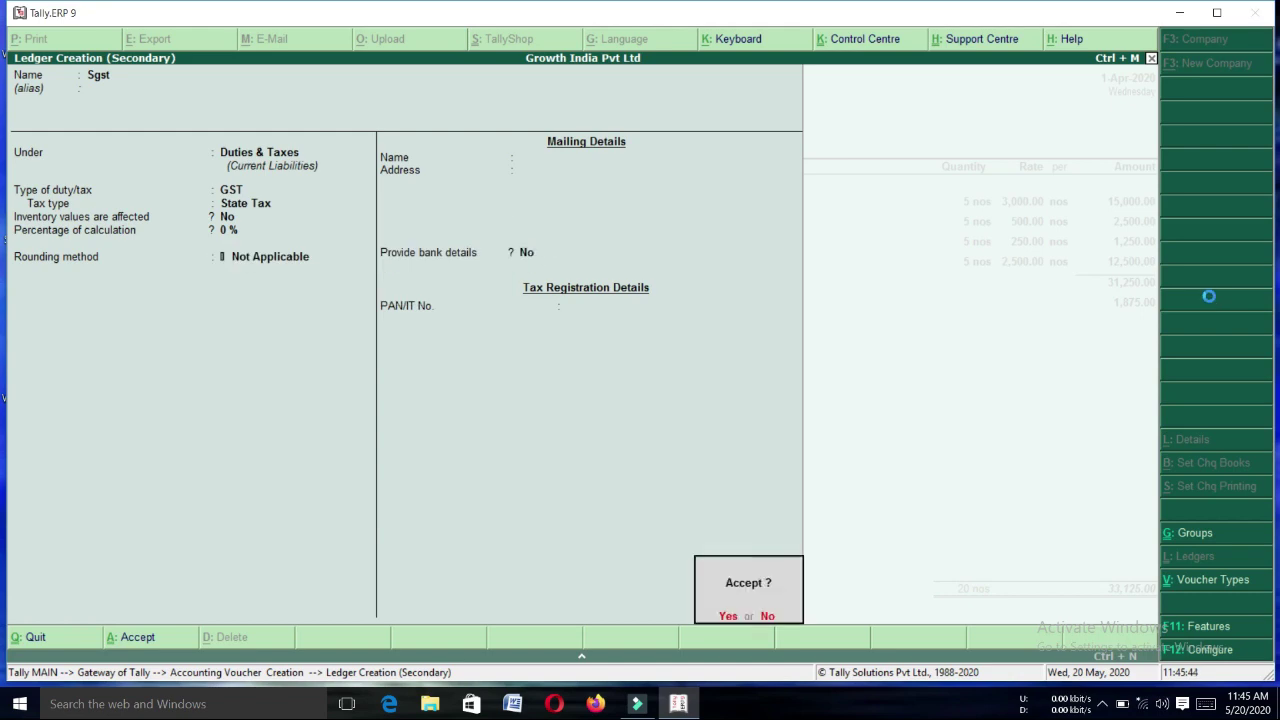
pyautogui.press('Return')
pyautogui.press('Return')
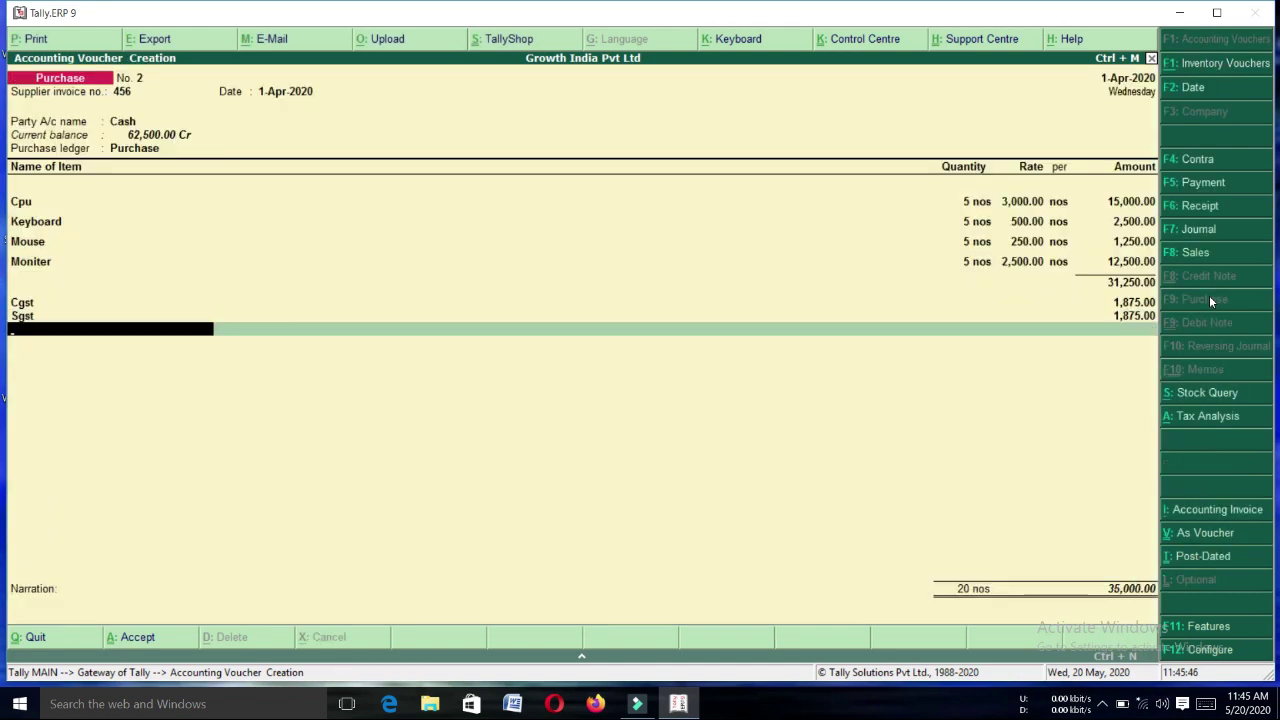
# Finish the purchase voucher with a blank narration and save it.
pyautogui.press('Return')
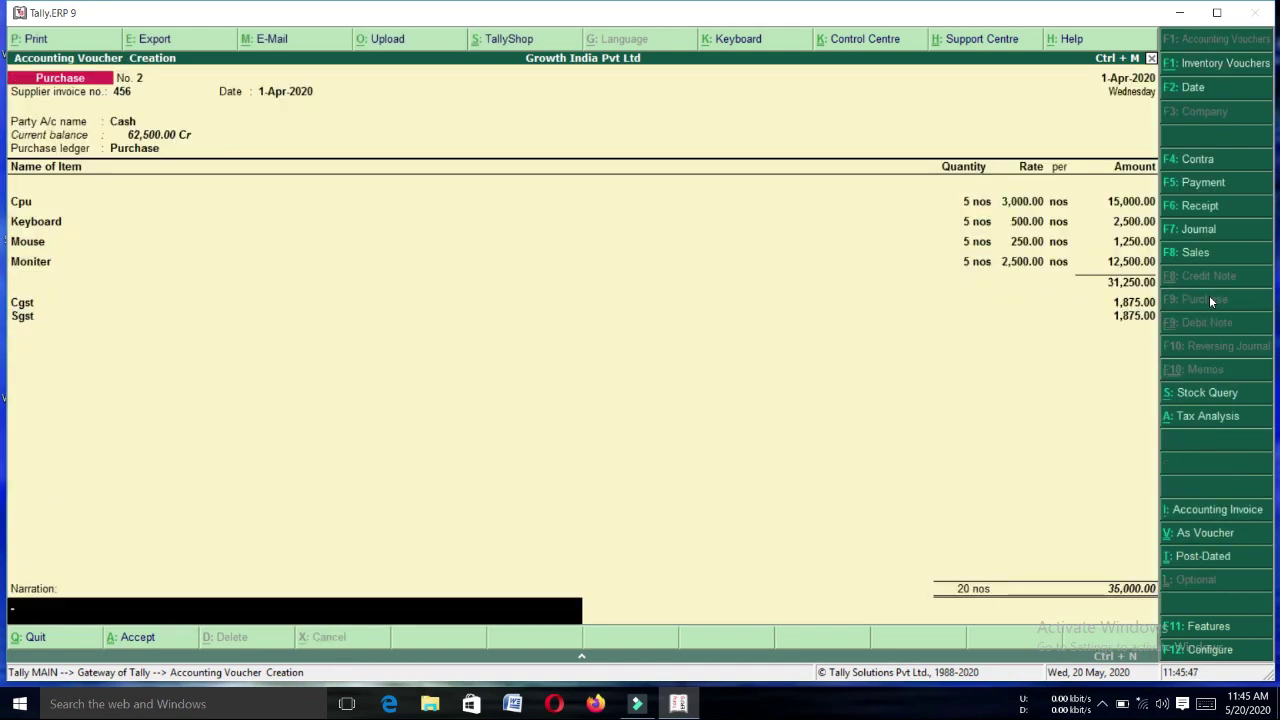
pyautogui.press('Return')
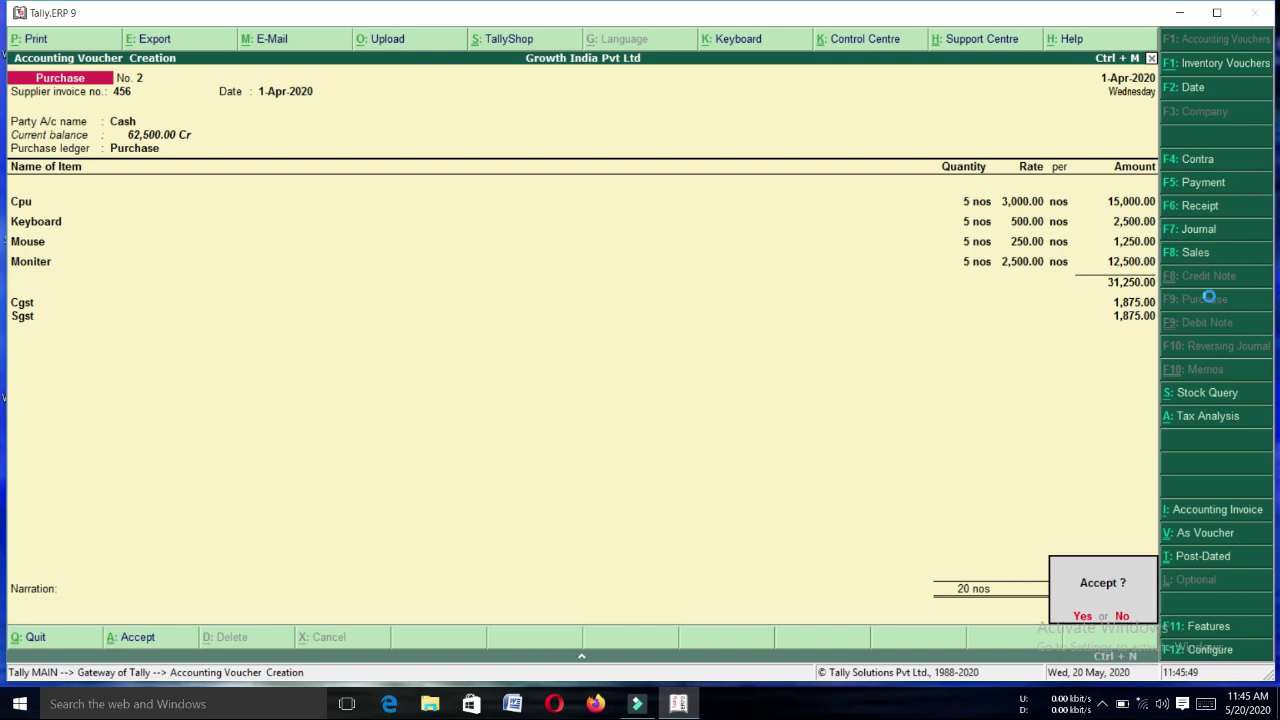
pyautogui.press('Return')
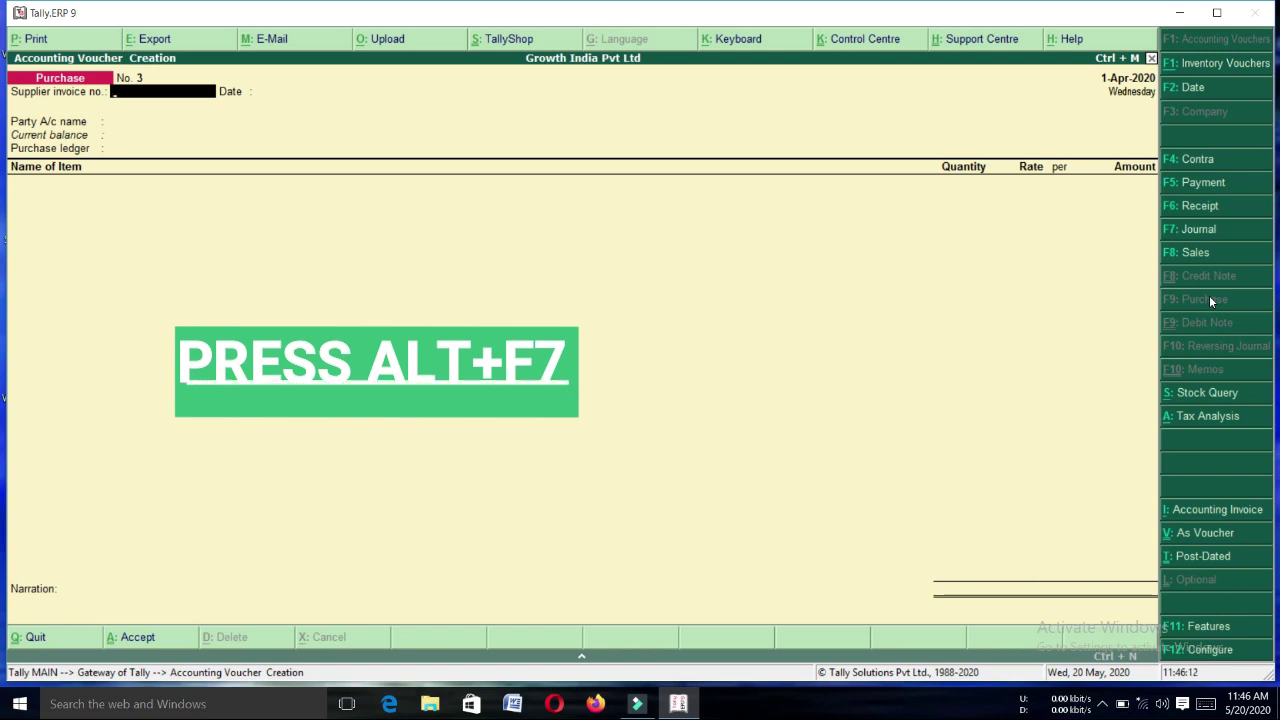
# Open a stock journal voucher and change its voucher type to Manufacturing Journal.
pyautogui.hotkey('alt', 'F7')
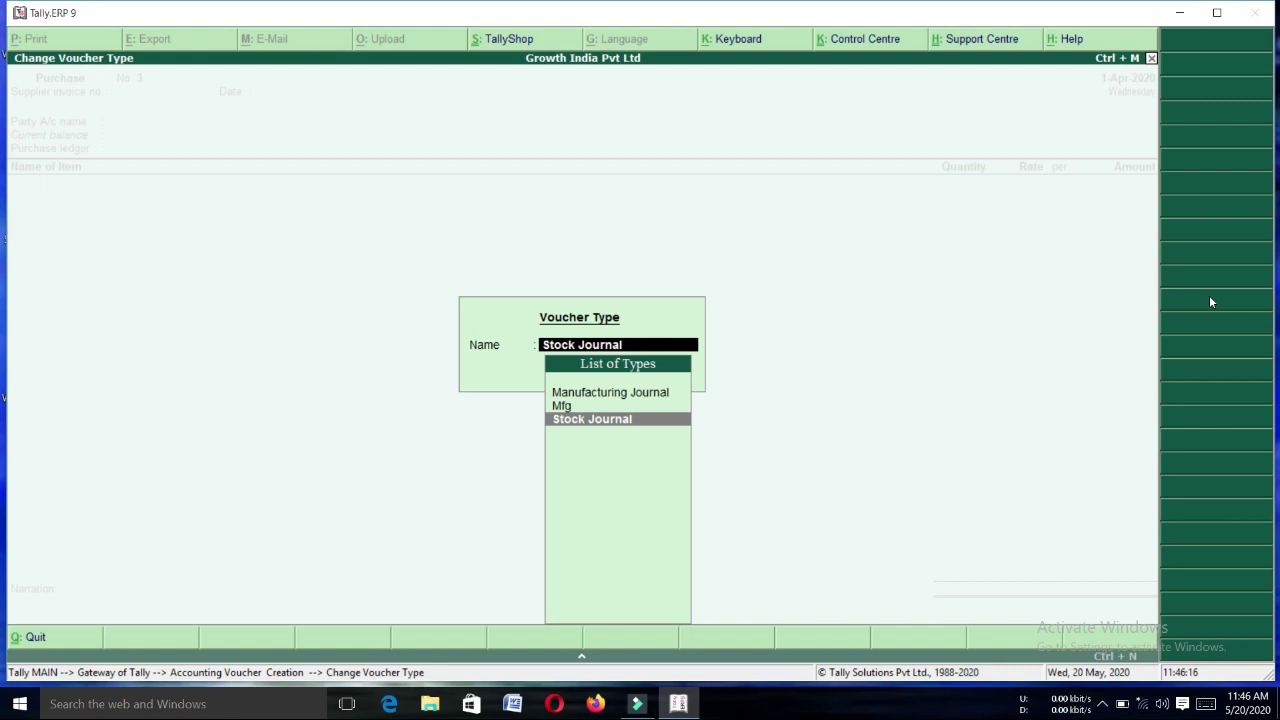
pyautogui.press('Return')
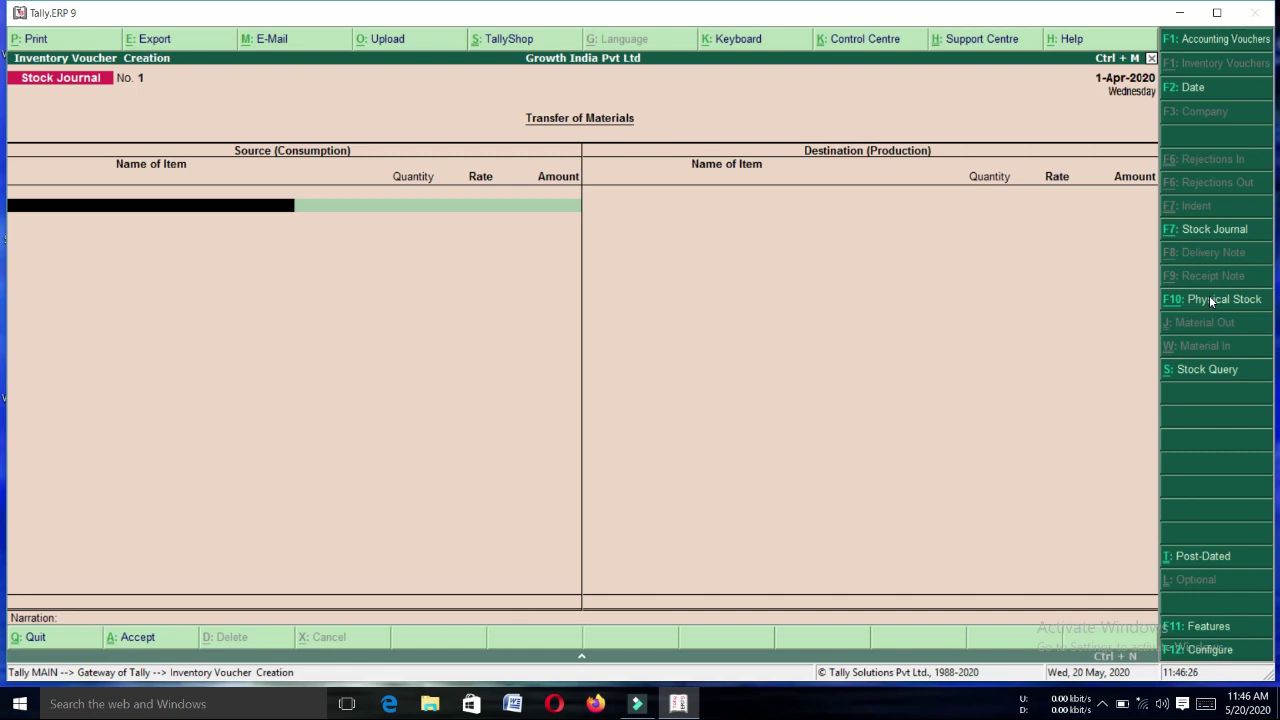
pyautogui.press('F7')
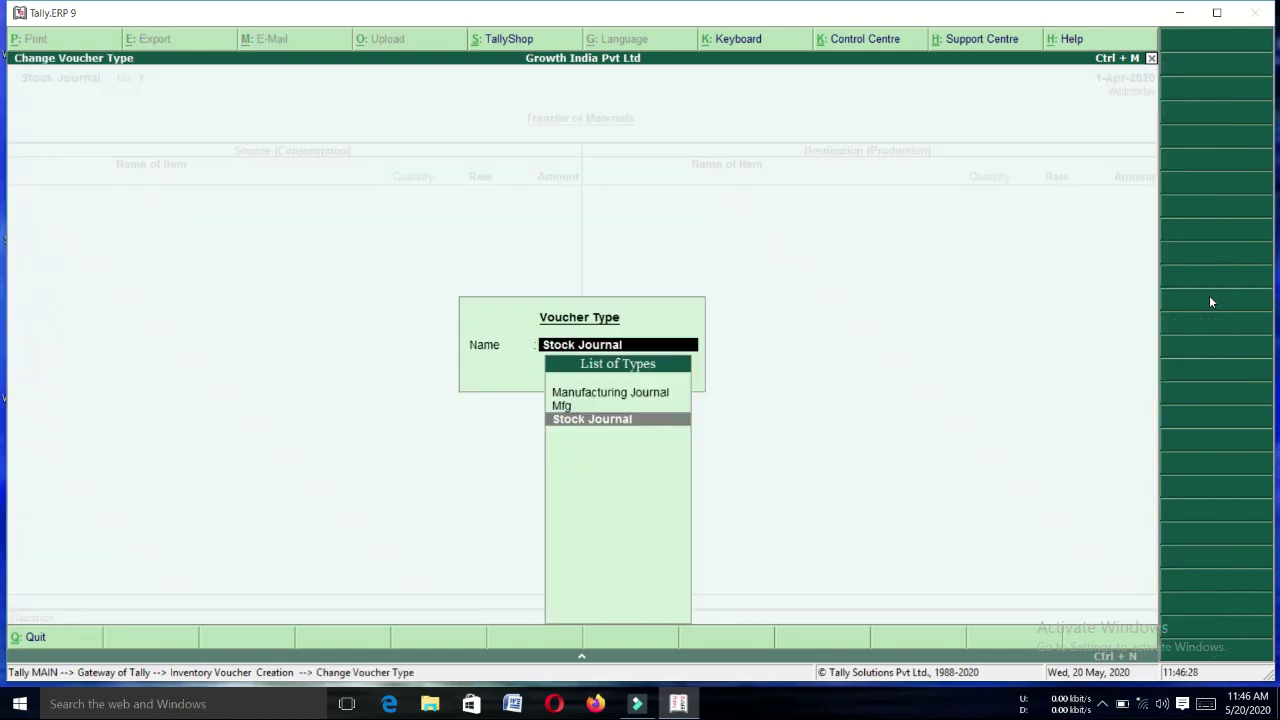
pyautogui.press('Up')
pyautogui.press('Up')
pyautogui.press('Return')
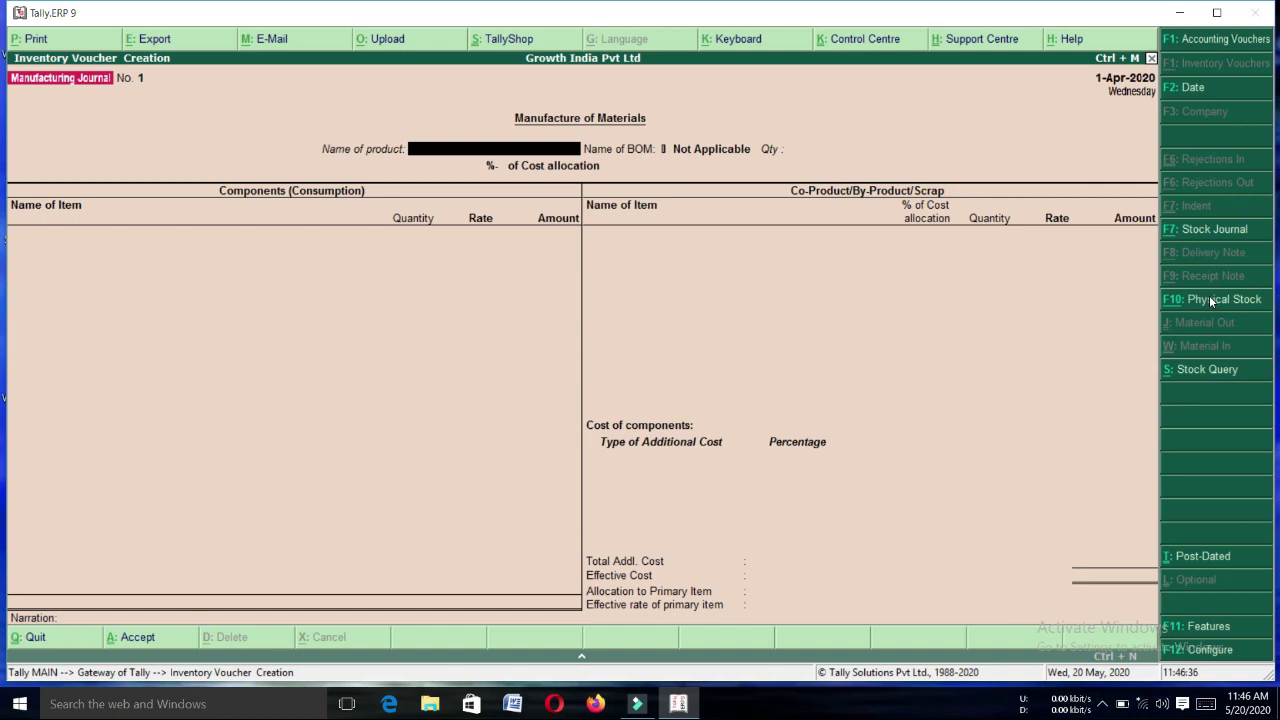
# Choose Hcl Piv as the product to manufacture with the Piv BOM and set its quantity to 2 nos.
pyautogui.write('Hcl')
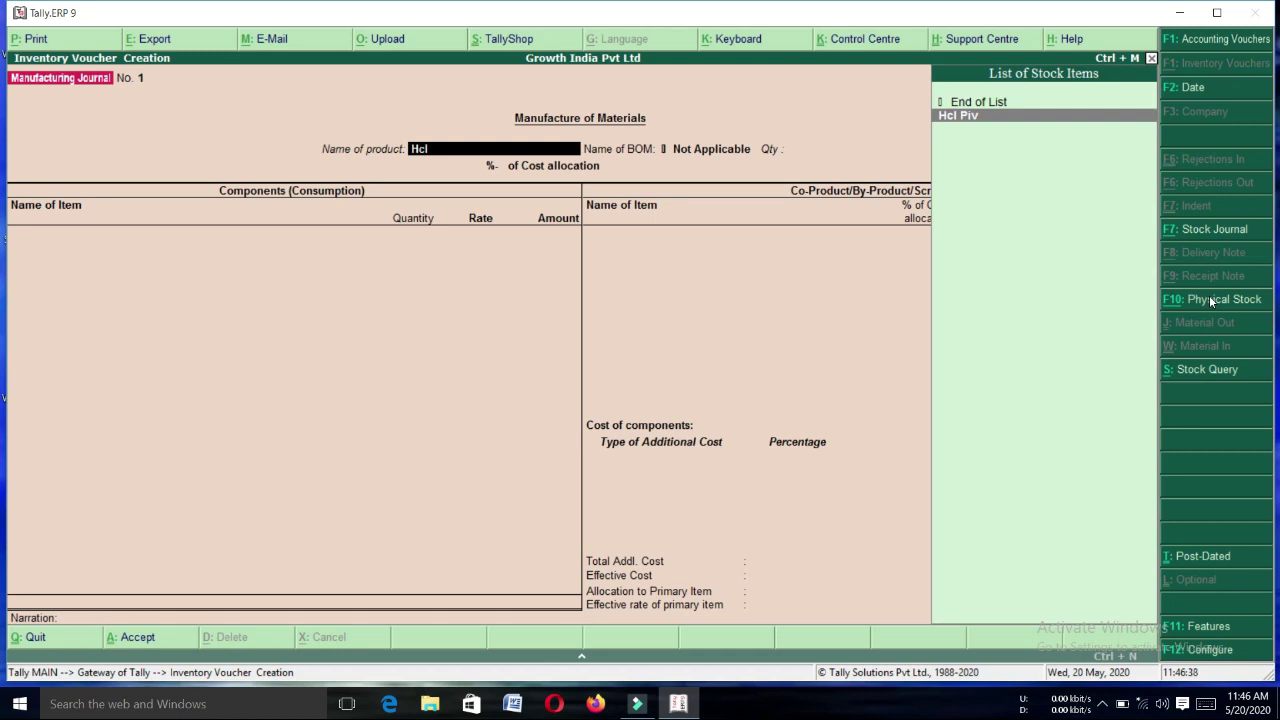
pyautogui.press('Return')
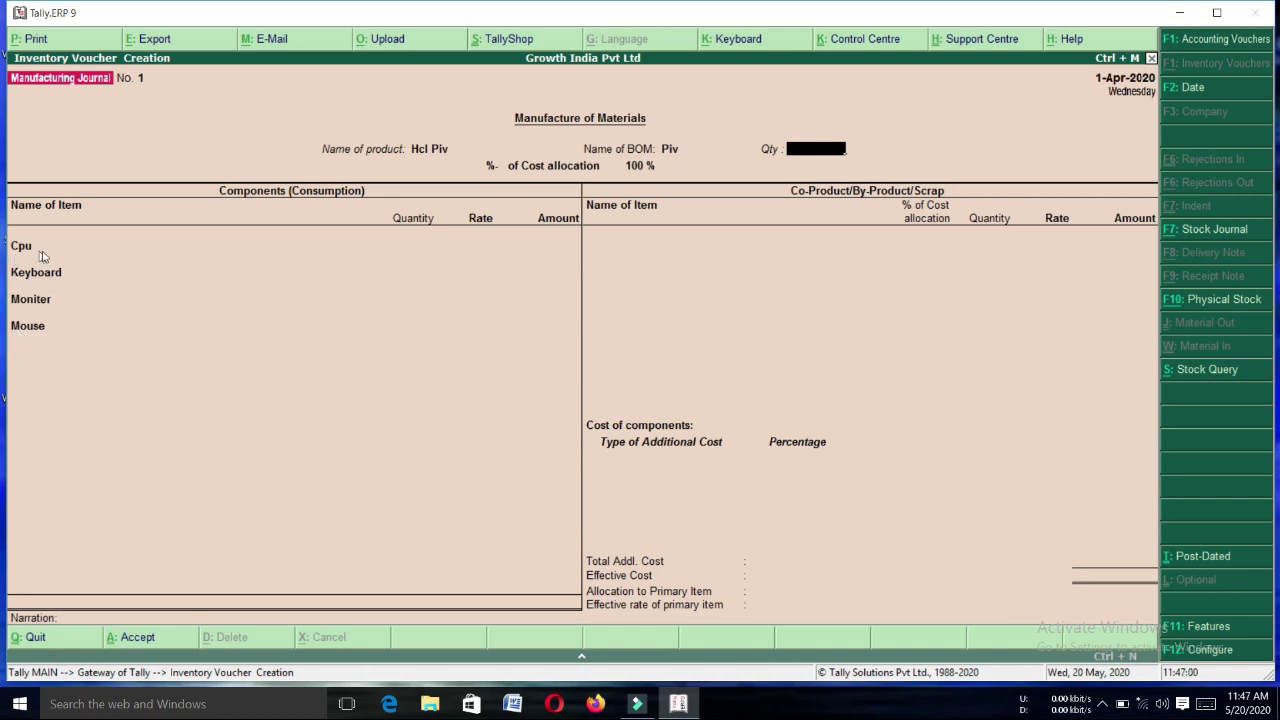
pyautogui.click(49, 330)
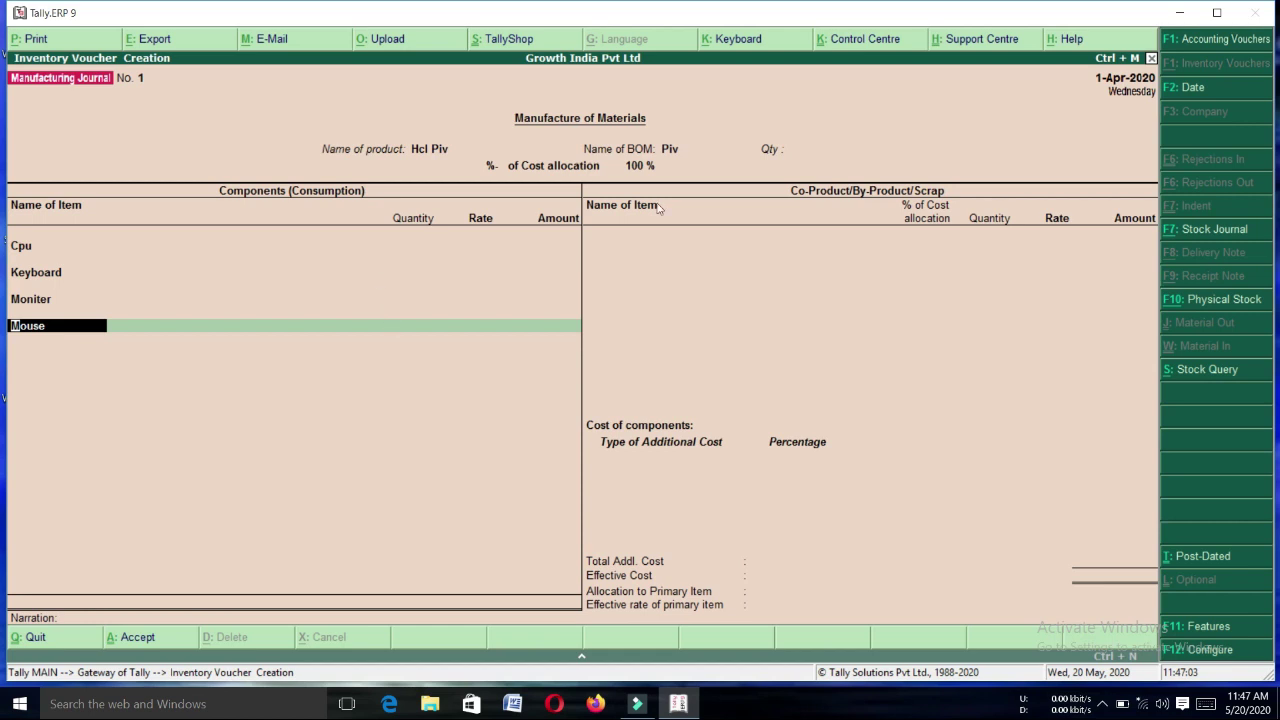
pyautogui.click(790, 152)
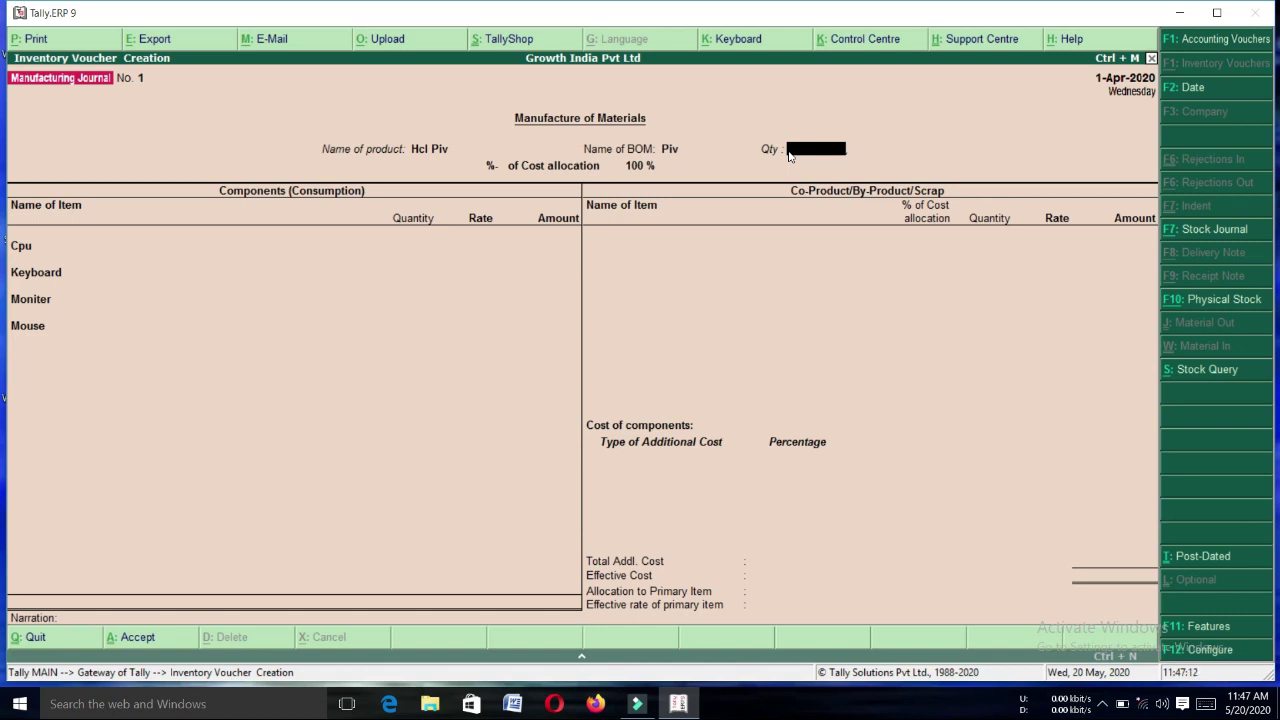
pyautogui.write('2')
pyautogui.press('Return')
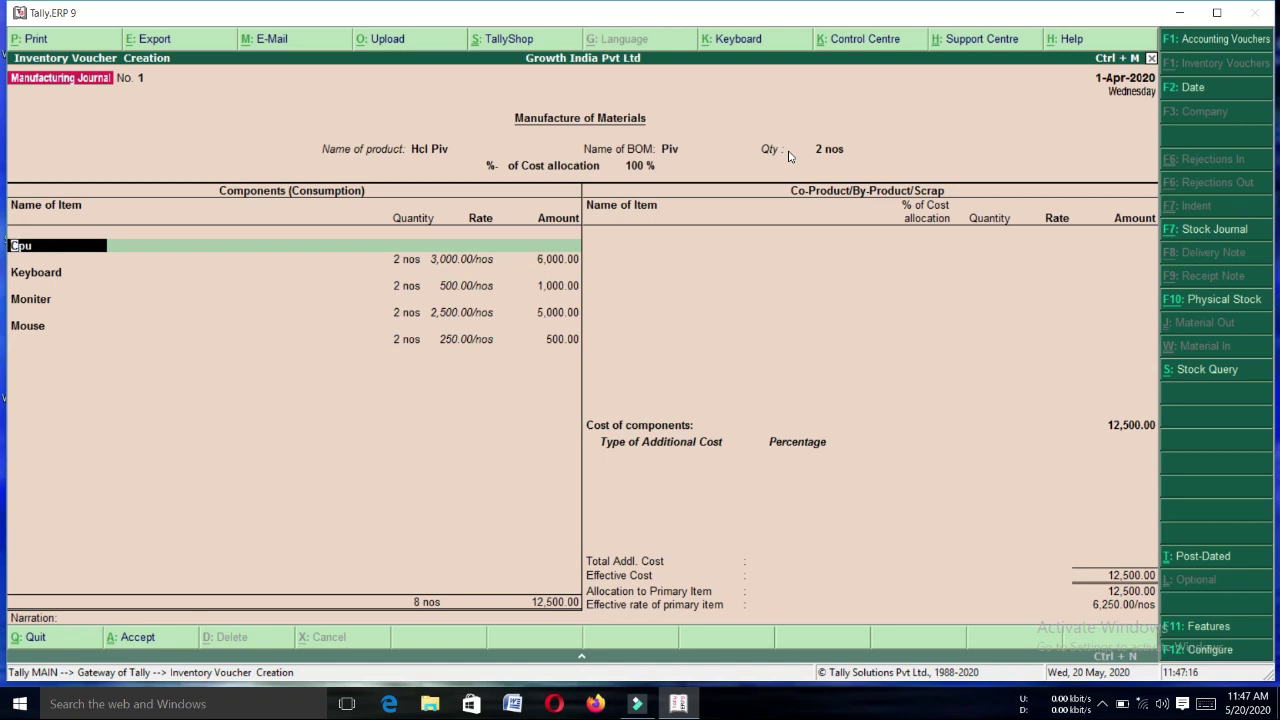
# Accept the Cpu, Keyboard, Moniter and Mouse component lines unchanged and end the co-product list without adding any item.
pyautogui.press('Return')
pyautogui.press('Return')
pyautogui.press('Return')
pyautogui.press('Return')
pyautogui.press('Return')
pyautogui.press('Return')
pyautogui.press('Return')
pyautogui.press('Return')
pyautogui.press('Return')
pyautogui.press('Return')
pyautogui.press('Return')
pyautogui.press('Return')
pyautogui.press('Return')
pyautogui.press('Return')
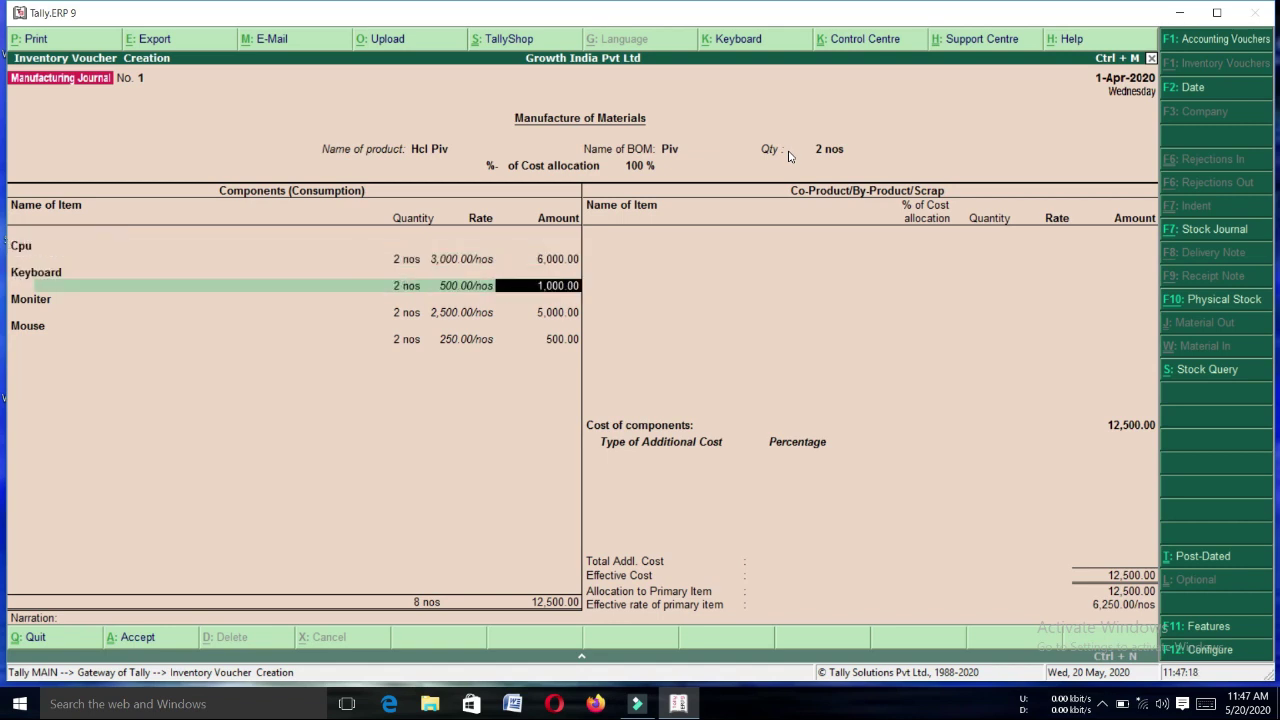
pyautogui.press('Return')
pyautogui.press('Return')
pyautogui.press('Return')
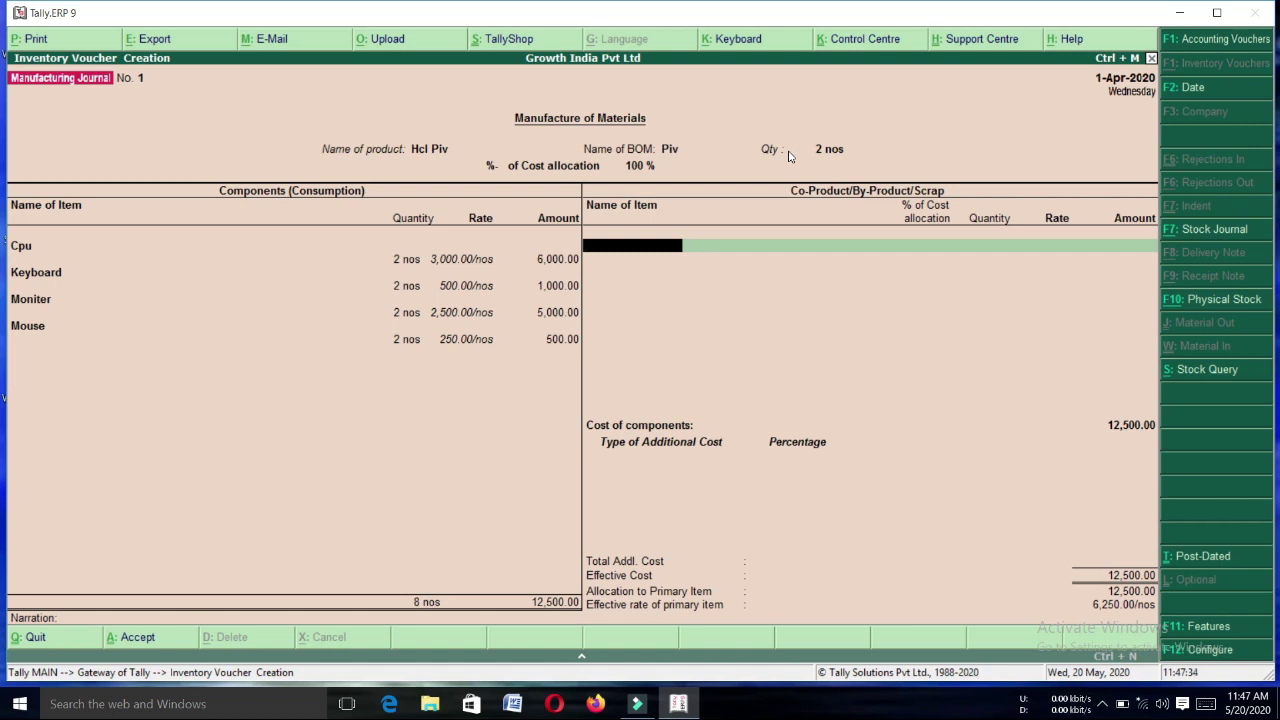
pyautogui.press('Return')
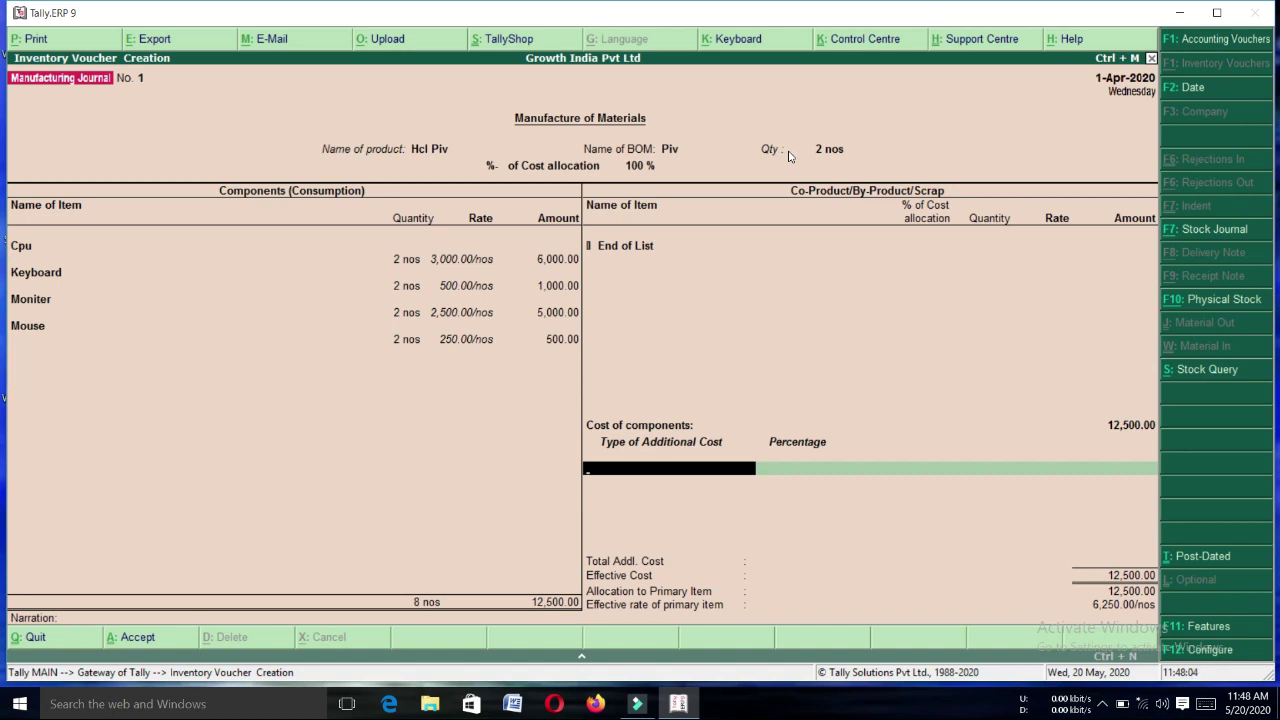
# Add Power as an additional cost of 2,000 without a percentage.
pyautogui.write('P')
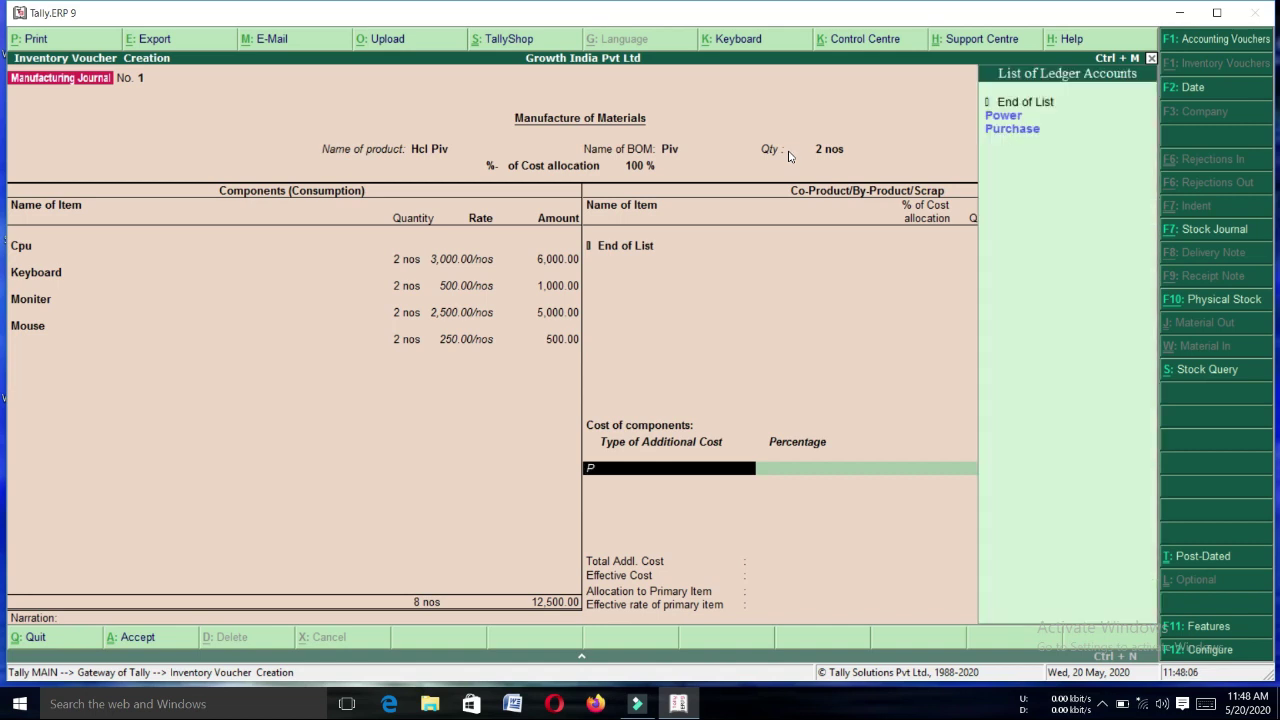
pyautogui.press('Return')
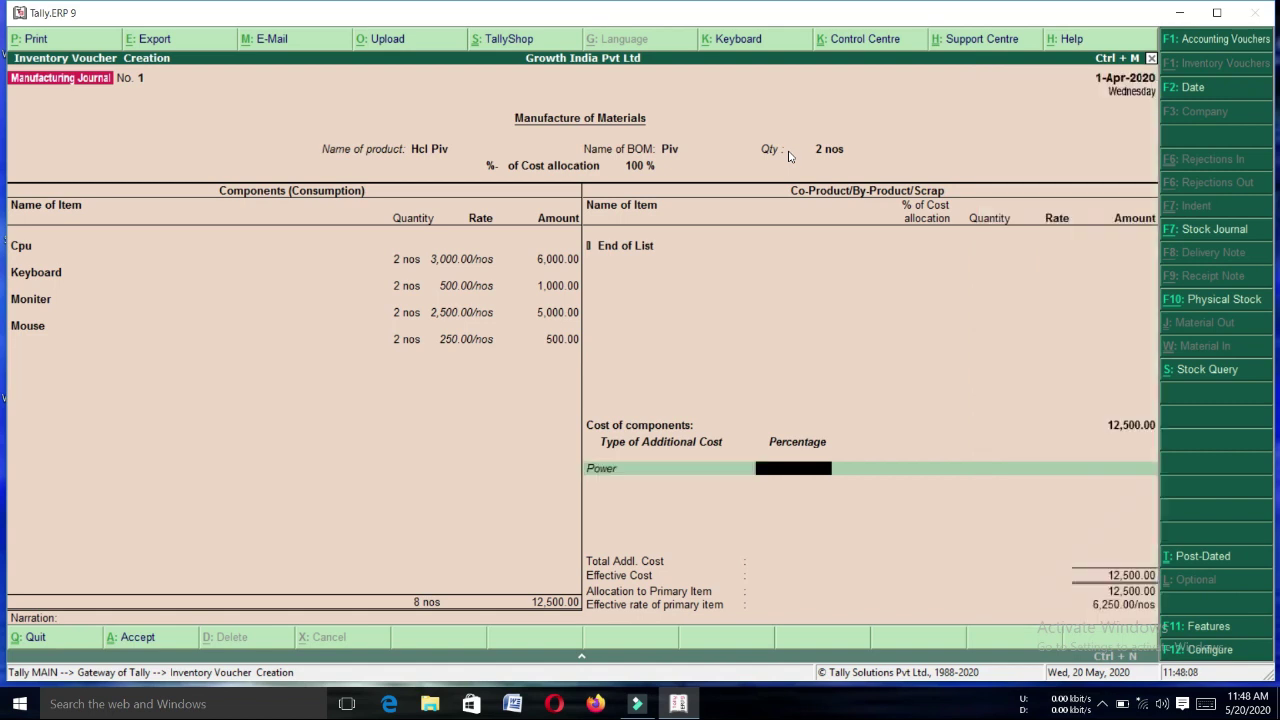
pyautogui.press('Return')
pyautogui.write('2000')
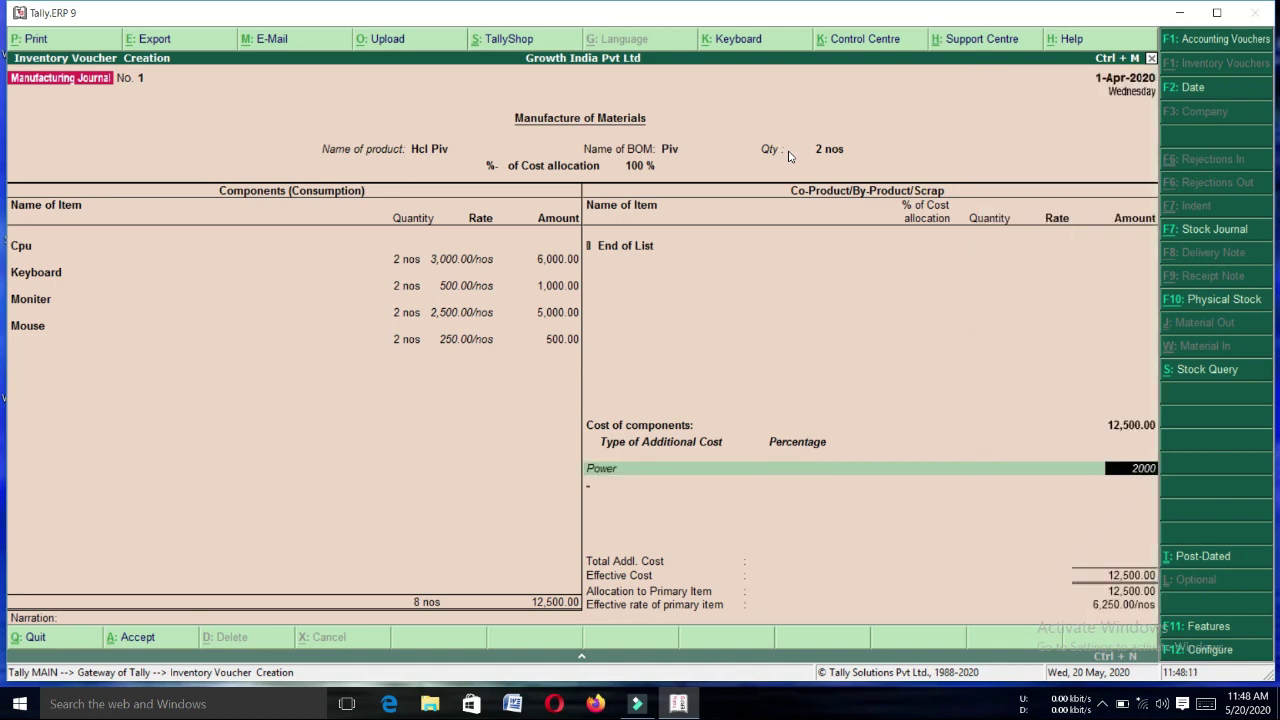
pyautogui.press('Return')
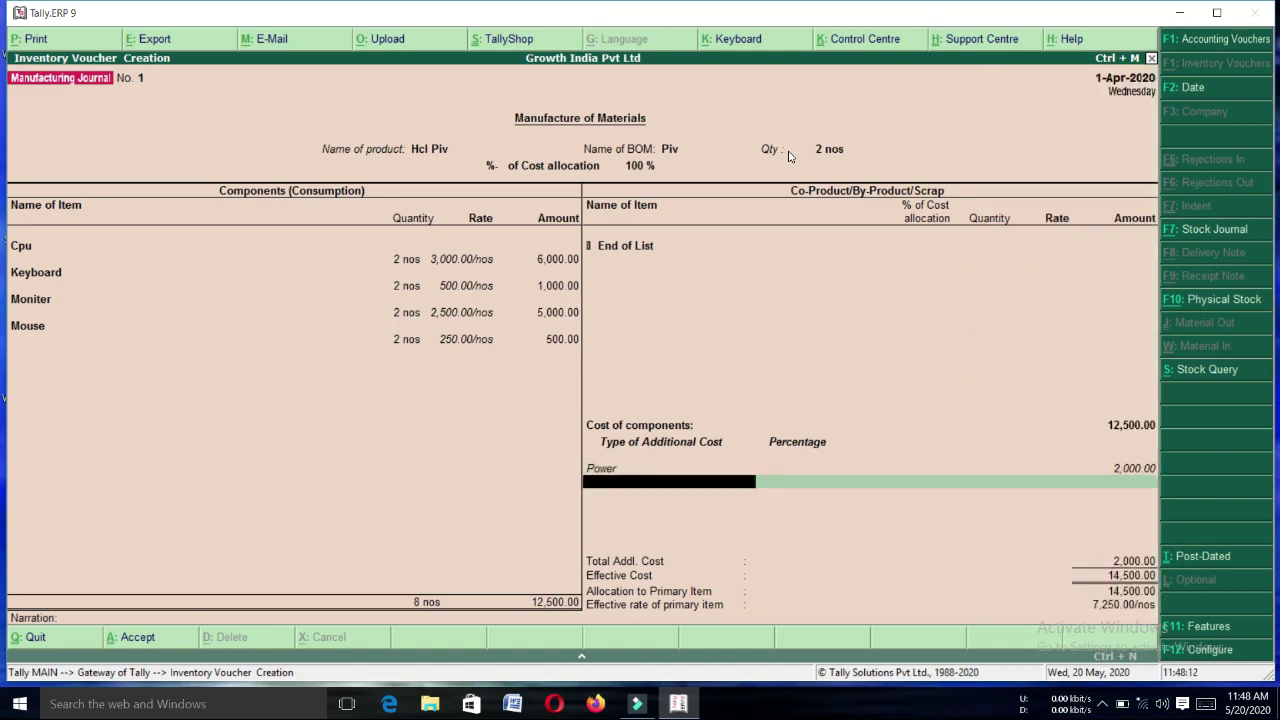
# Add Wages as a second additional cost of 3,000 without a percentage.
pyautogui.write('wa')
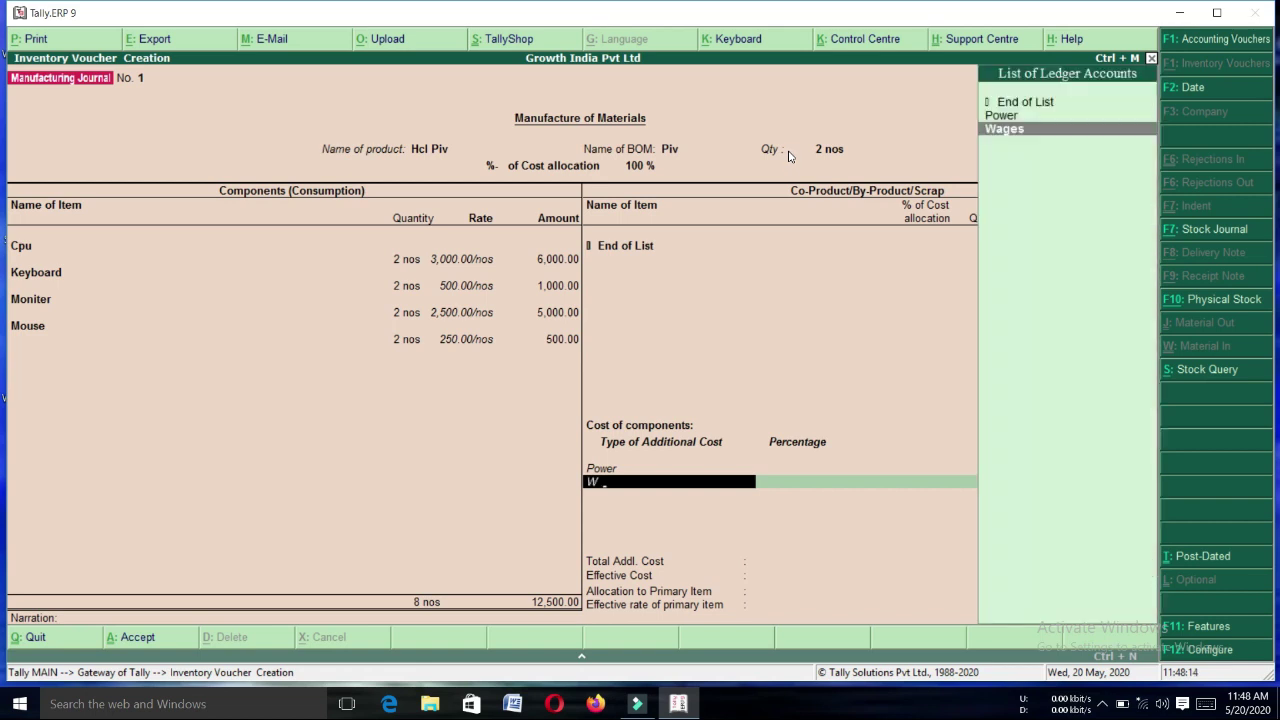
pyautogui.press('Return')
pyautogui.press('Return')
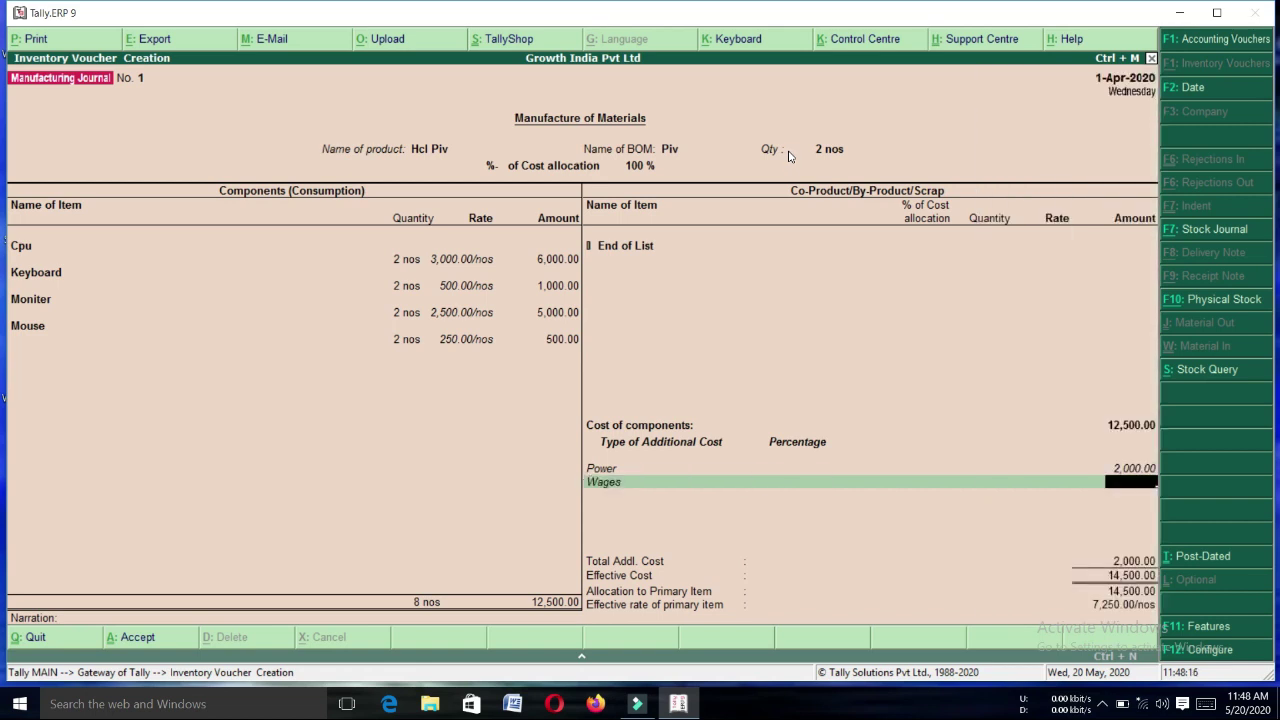
pyautogui.write('3000')
pyautogui.press('Return')
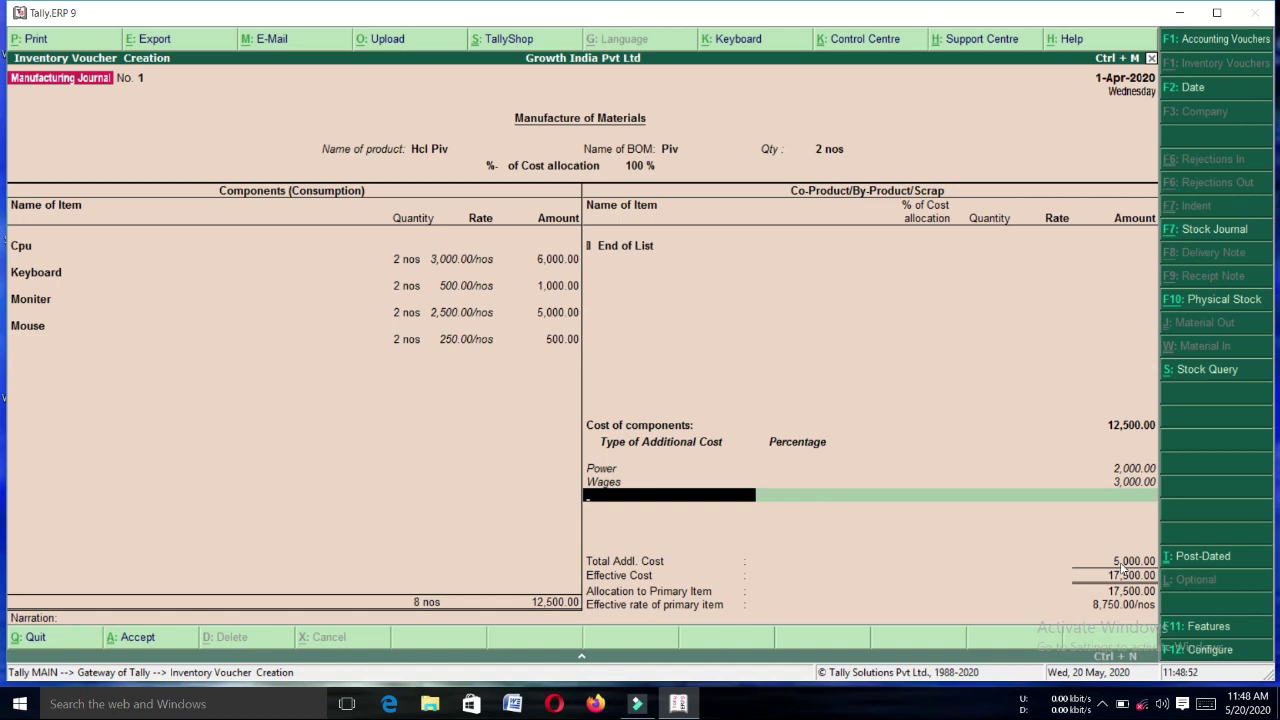
# Save the manufacturing journal without further costs or a narration and return to the Gateway of Tally.
pyautogui.press('Return')
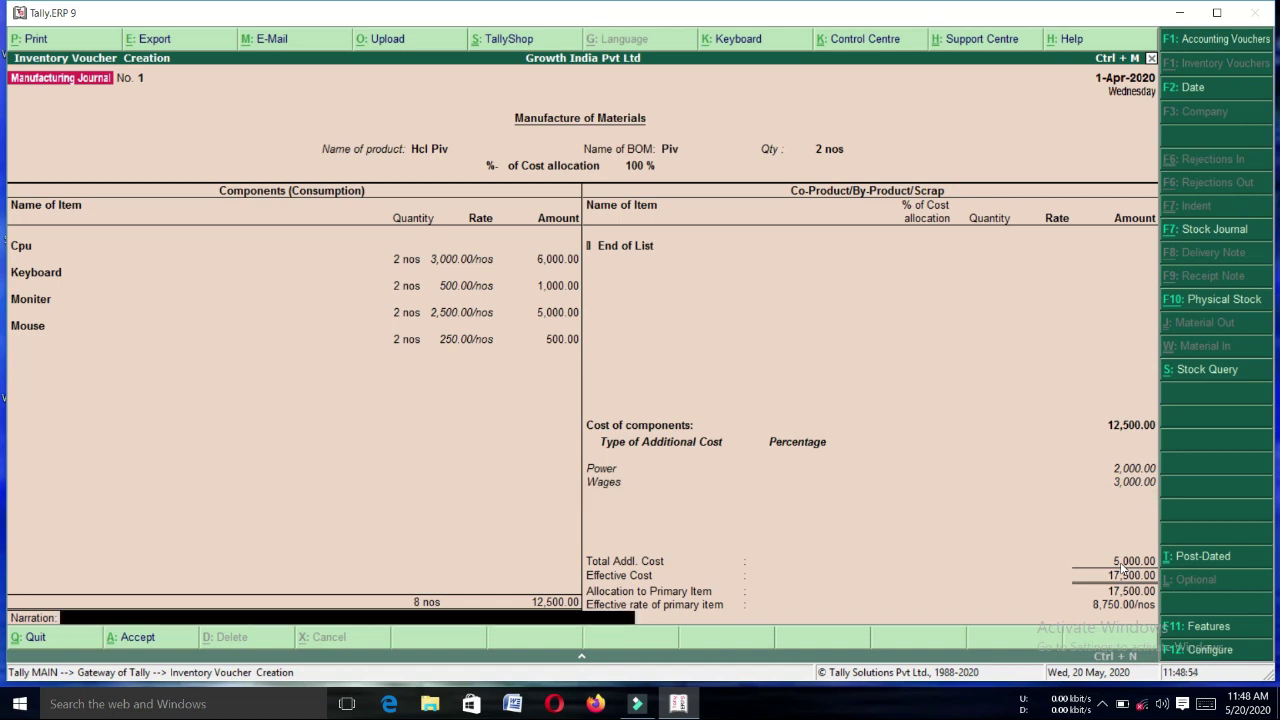
pyautogui.press('Return')
pyautogui.press('Return')
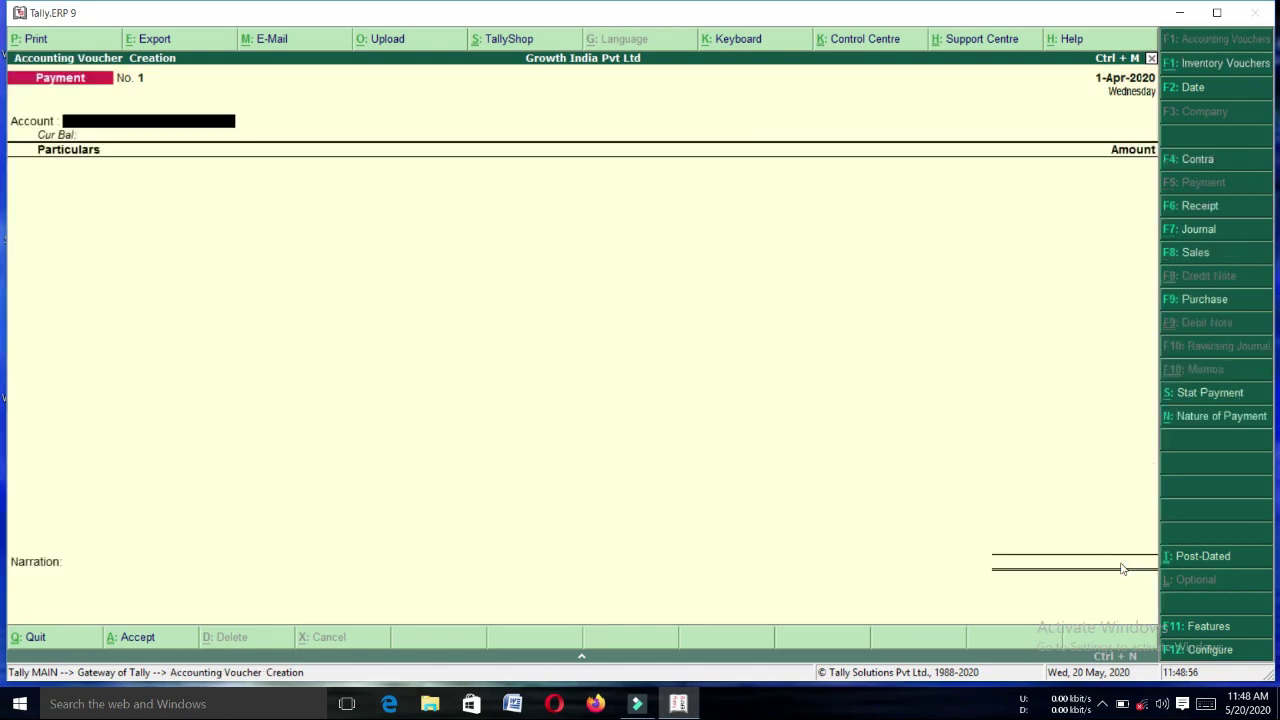
pyautogui.press('Escape')
pyautogui.press('Return')
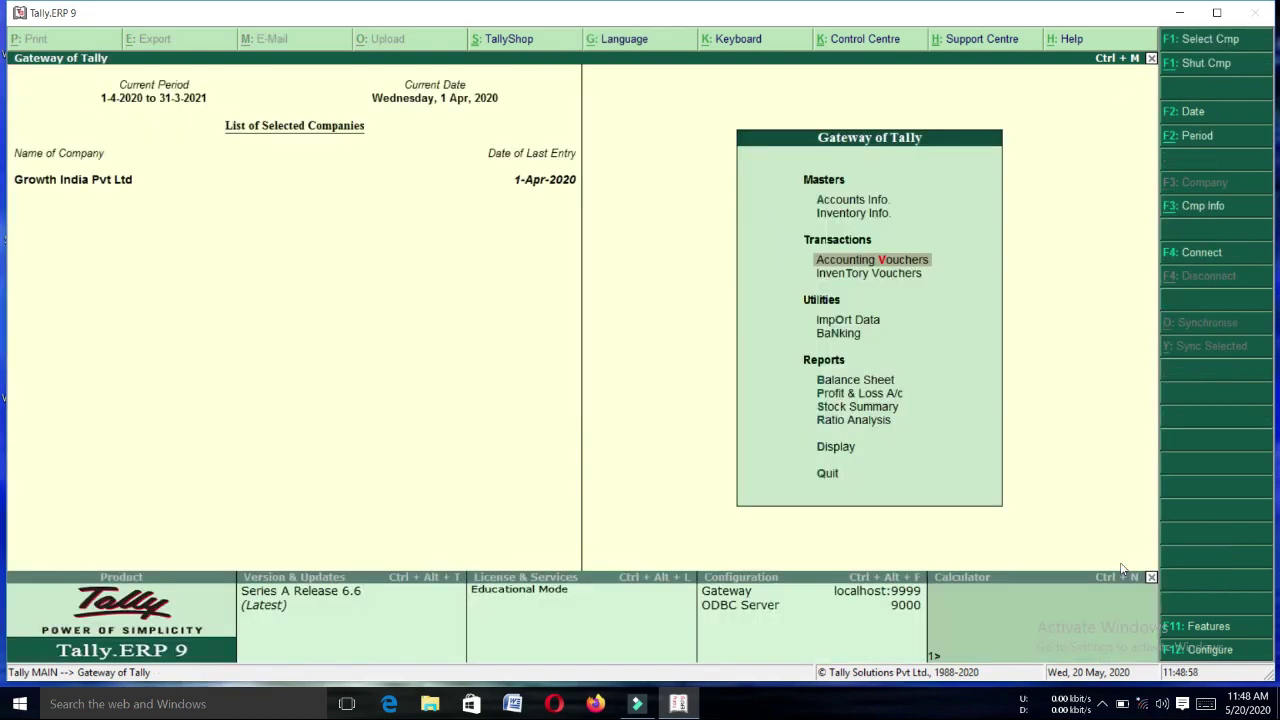
# Examine the stock summary, drilling down through Final Goods and Hcl Piv to the detailed April stock vouchers.
pyautogui.press('s')
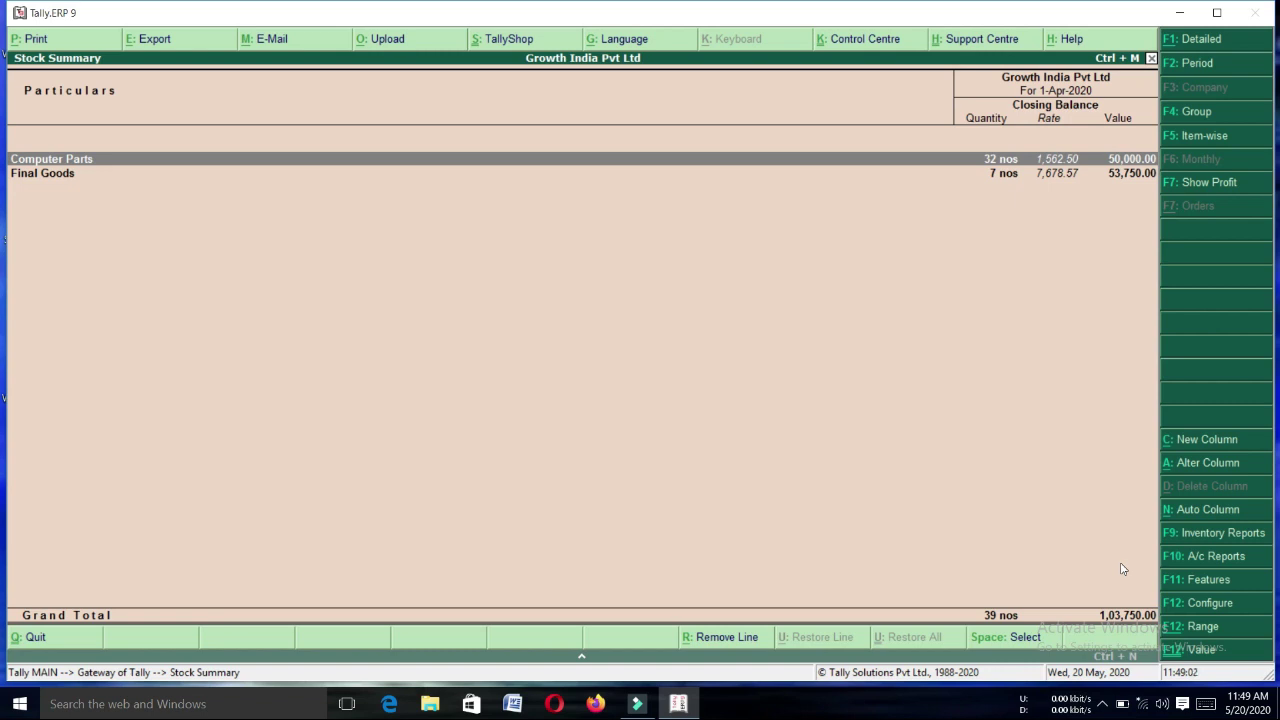
pyautogui.press('Down')
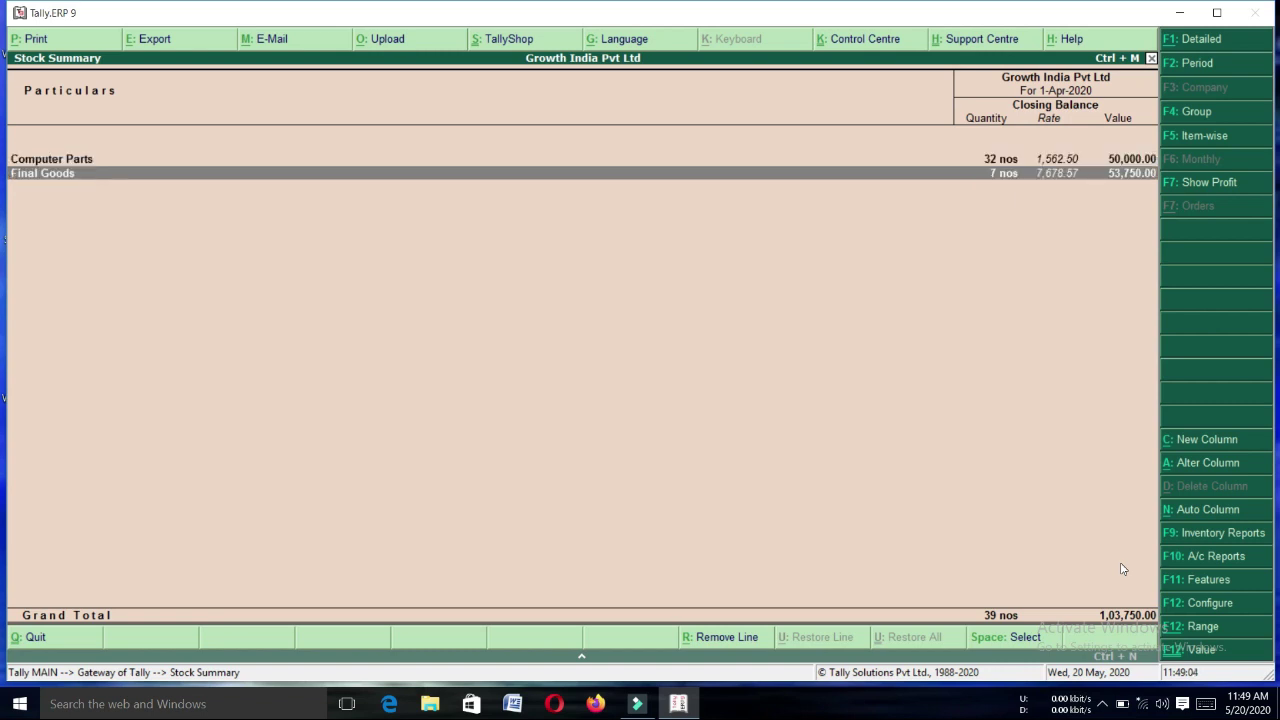
pyautogui.press('Return')
pyautogui.press('Return')
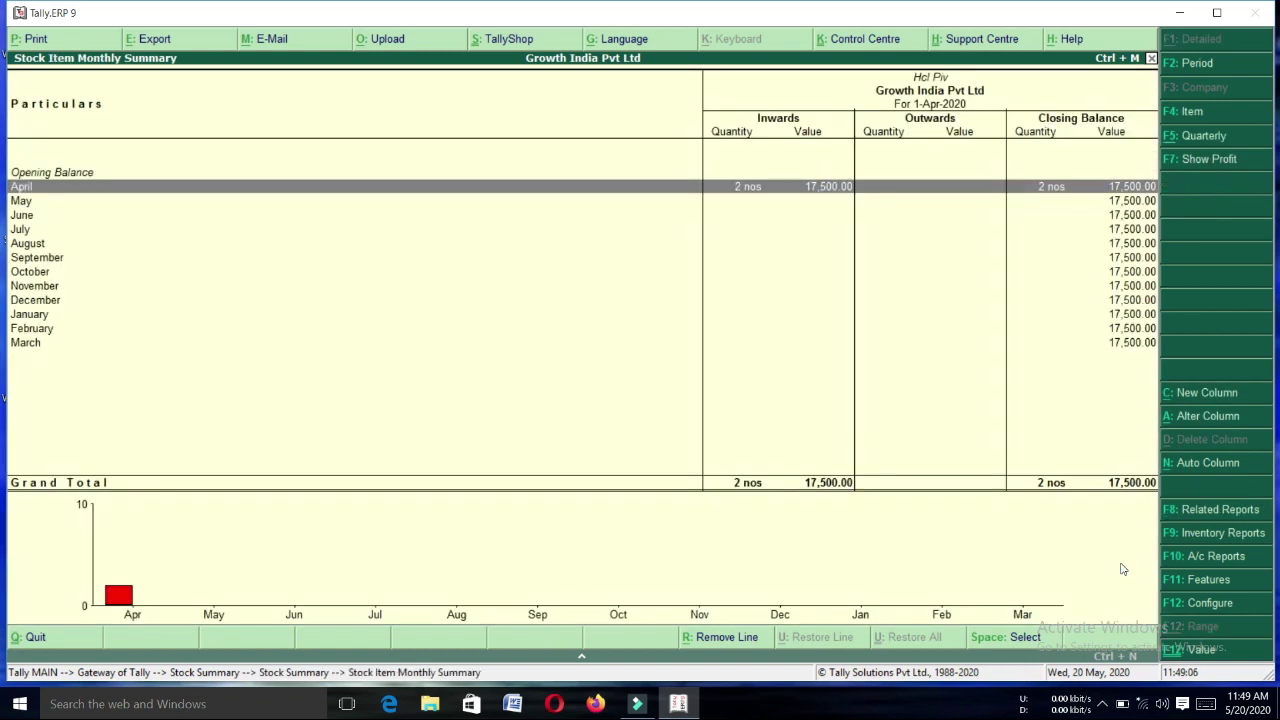
pyautogui.press('Return')
pyautogui.hotkey('alt', 'F1')
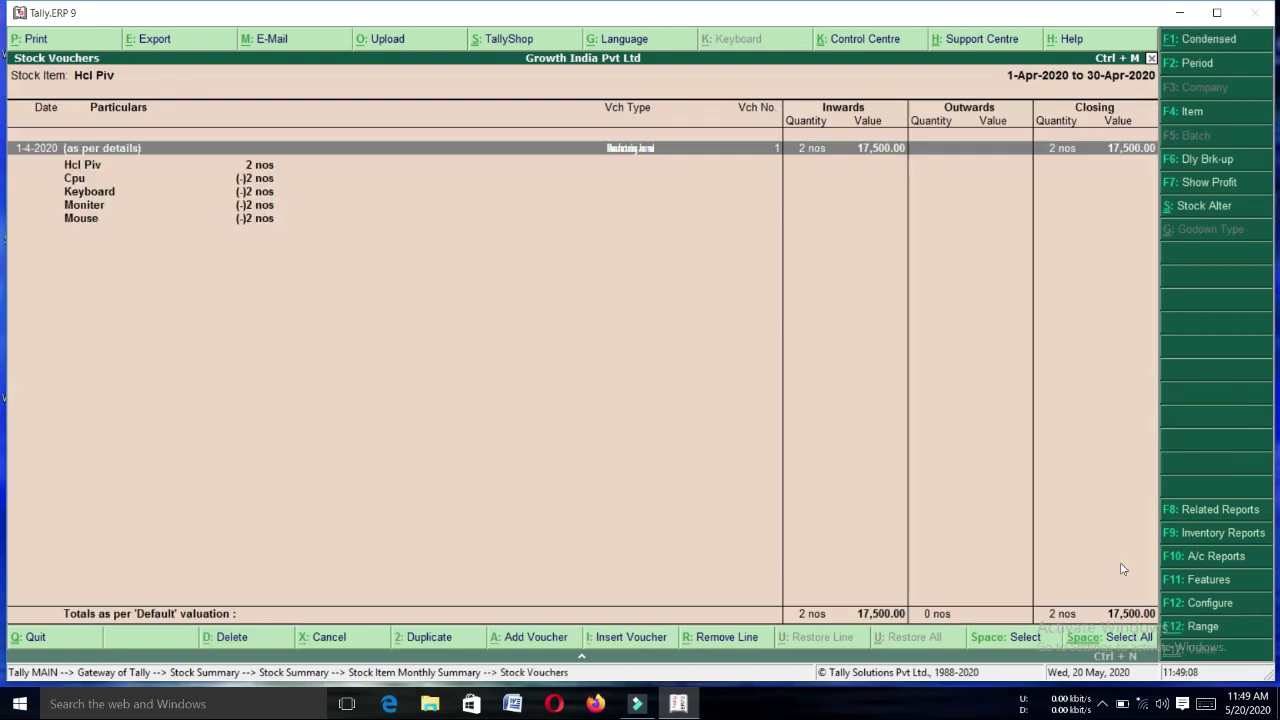